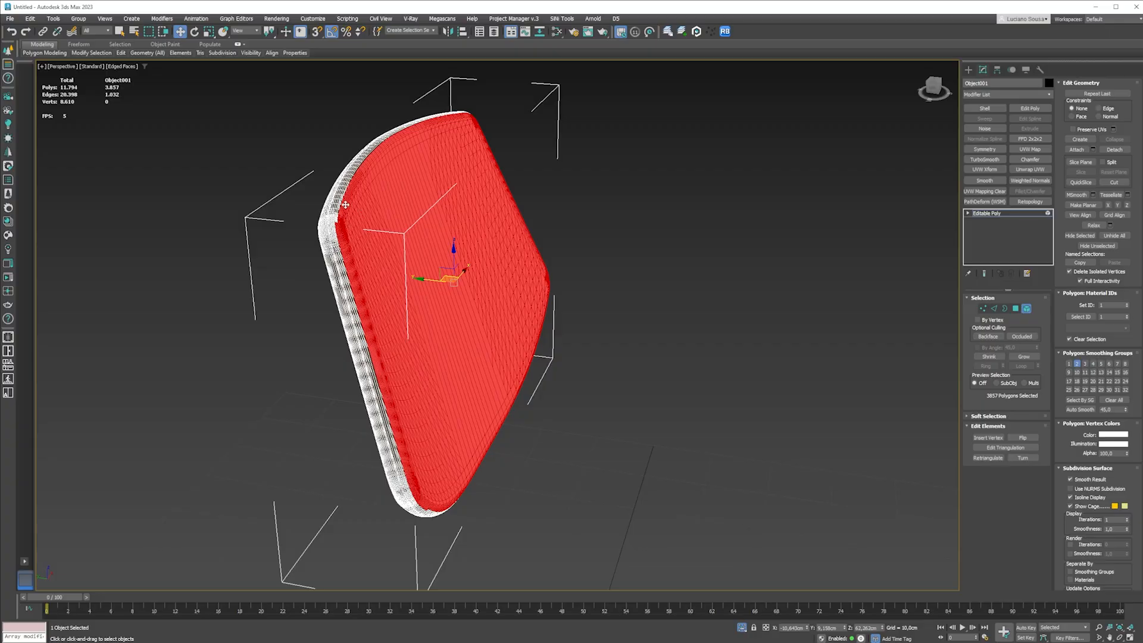
# Step: Examine the backrest and seat cushion meshes, comparing the dense original topology with the even quad retopology and its rounded edges
pyautogui.click(357, 160)
pyautogui.keyDown('alt'); pyautogui.moveTo(536, 309); pyautogui.dragTo(512, 333, button='middle'); pyautogui.keyUp('alt')
pyautogui.moveTo(494, 351); pyautogui.dragTo(542, 341)
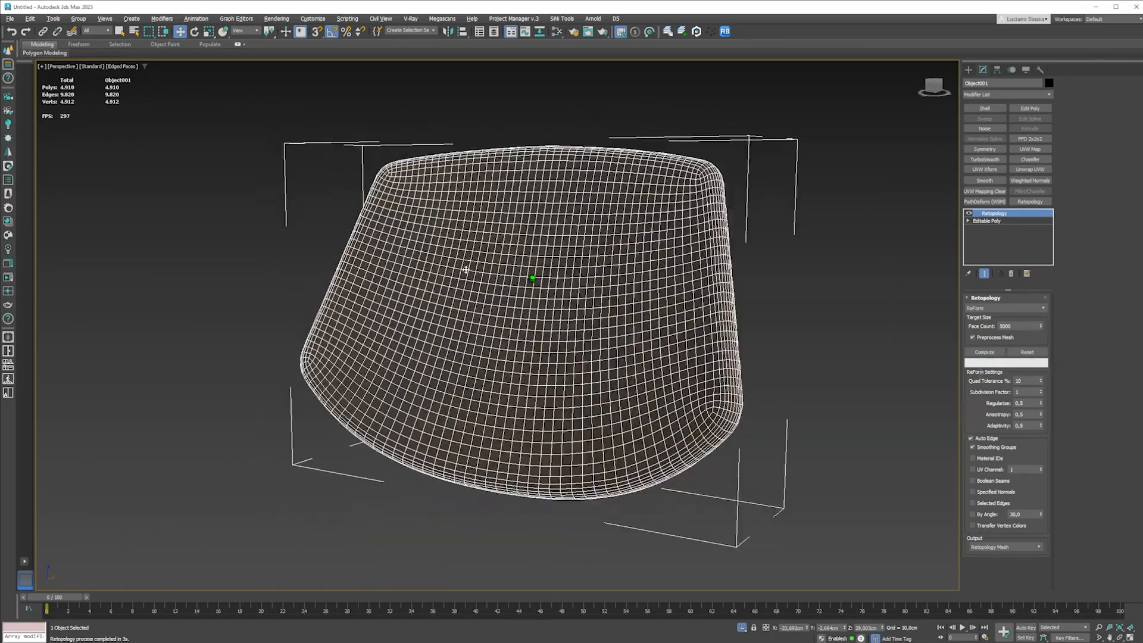
pyautogui.keyDown('alt'); pyautogui.moveTo(464, 270); pyautogui.dragTo(488, 273, button='middle'); pyautogui.keyUp('alt')
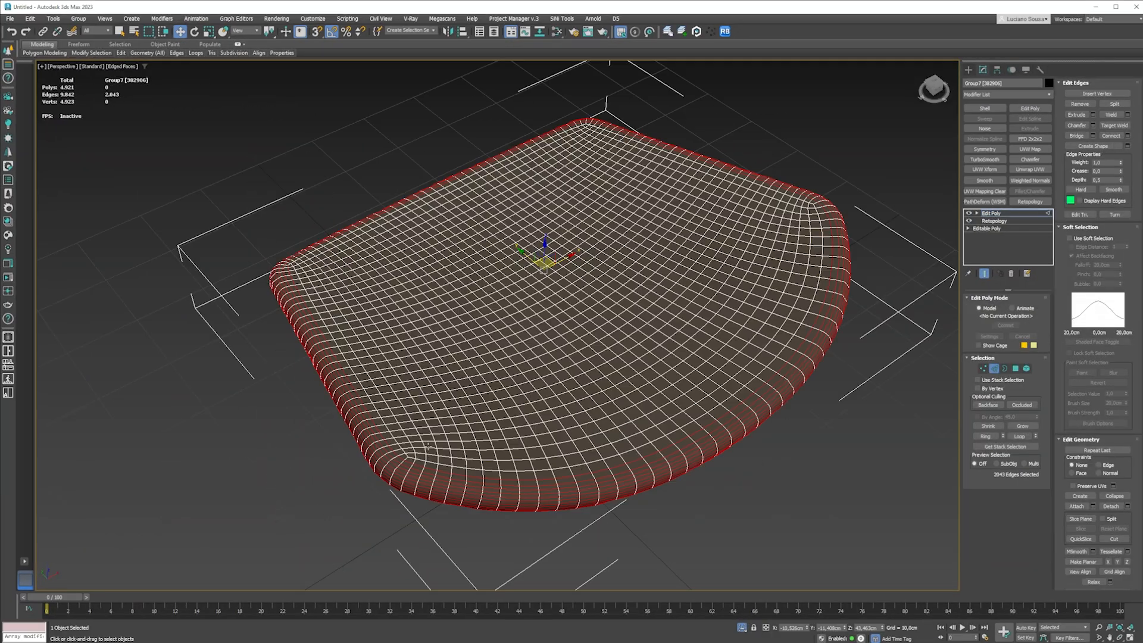
pyautogui.scroll(10, 867, 377)
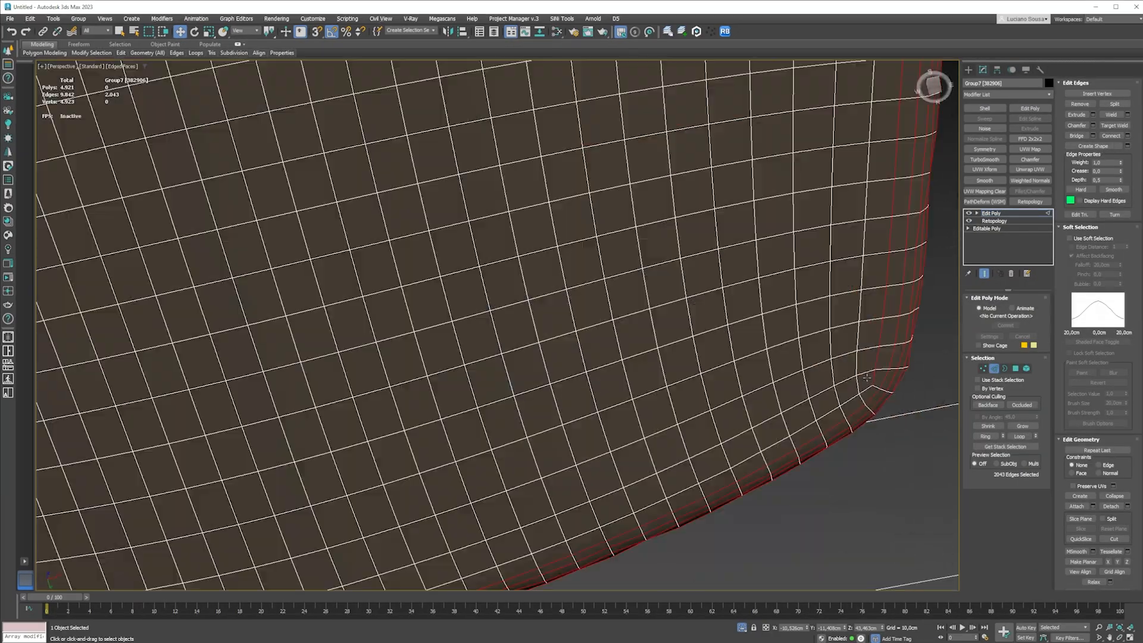
pyautogui.scroll(-10, 866, 377)
pyautogui.scroll(3, 867, 378)
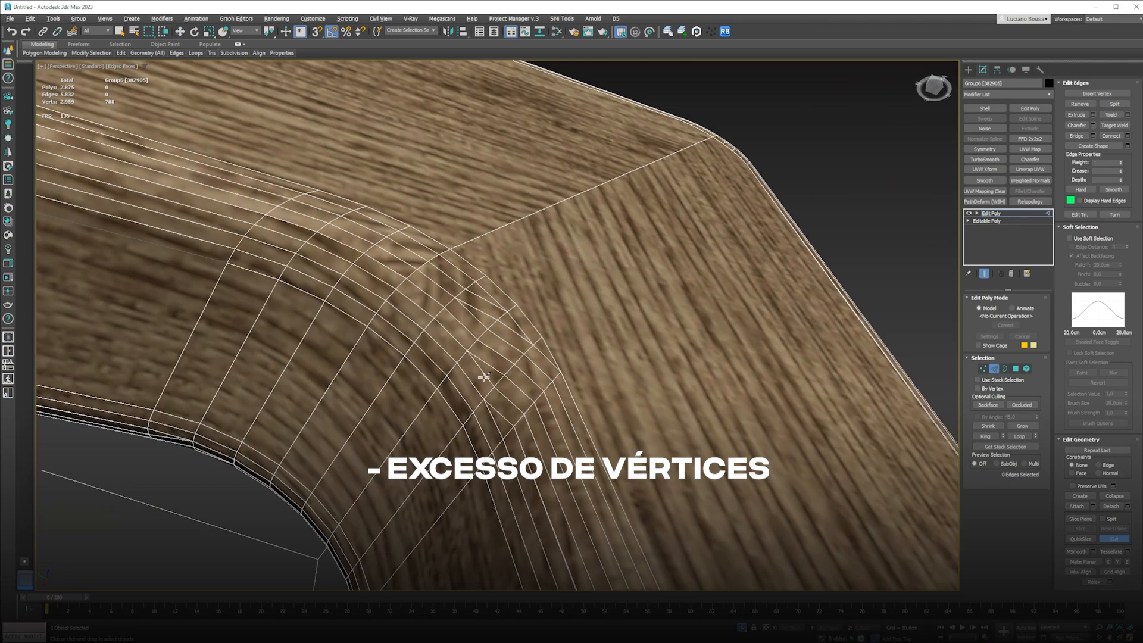
# Step: Cut new edges across the curved corner of the wooden frame and remove the surplus edges around it
pyautogui.hotkey('alt', 'c')
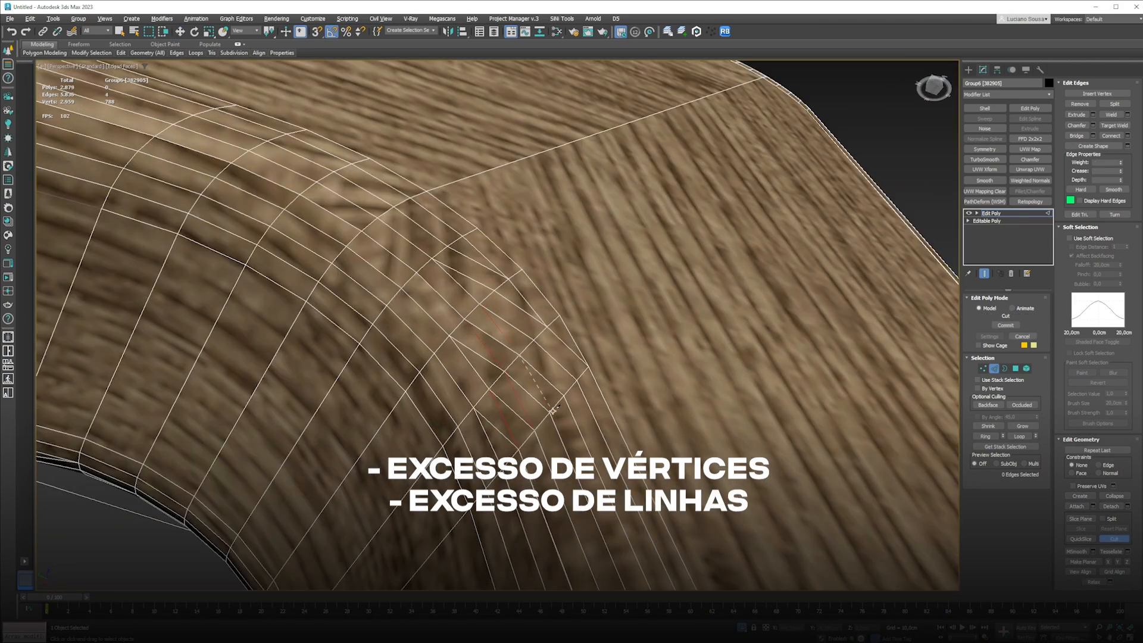
pyautogui.rightClick(579, 381)
pyautogui.click(496, 426)
pyautogui.press('q')
pyautogui.keyDown('ctrl'); pyautogui.click(511, 409); pyautogui.keyUp('ctrl')
pyautogui.keyDown('ctrl'); pyautogui.click(476, 353); pyautogui.keyUp('ctrl')
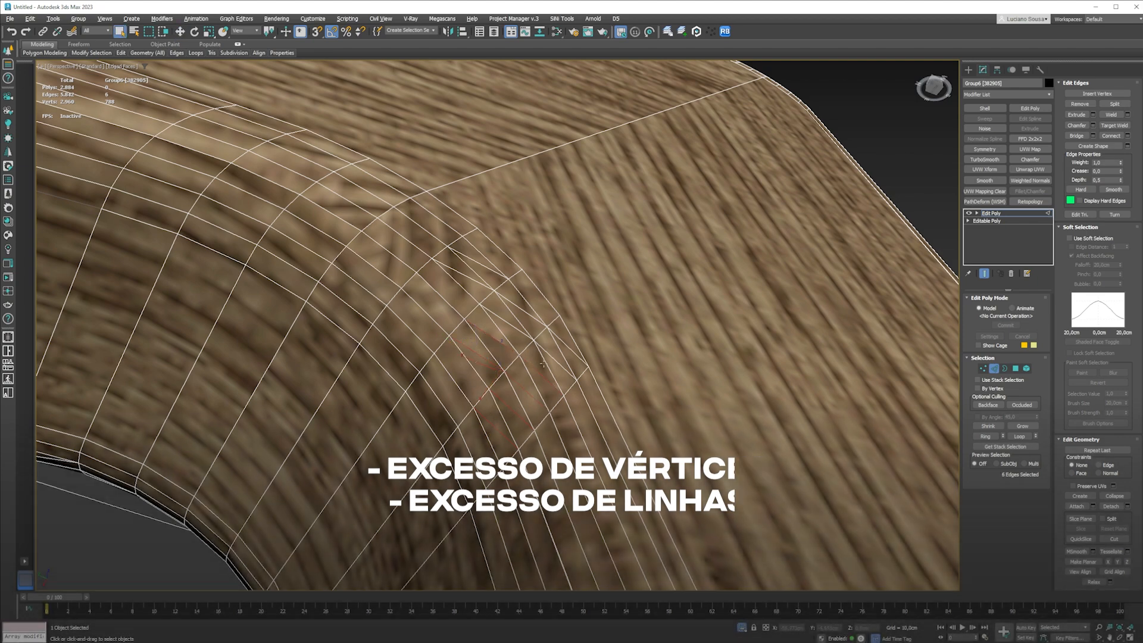
pyautogui.keyDown('ctrl'); pyautogui.click(563, 345); pyautogui.keyUp('ctrl')
pyautogui.keyDown('ctrl'); pyautogui.click(509, 322); pyautogui.keyUp('ctrl')
pyautogui.keyDown('ctrl'); pyautogui.click(465, 276); pyautogui.keyUp('ctrl')
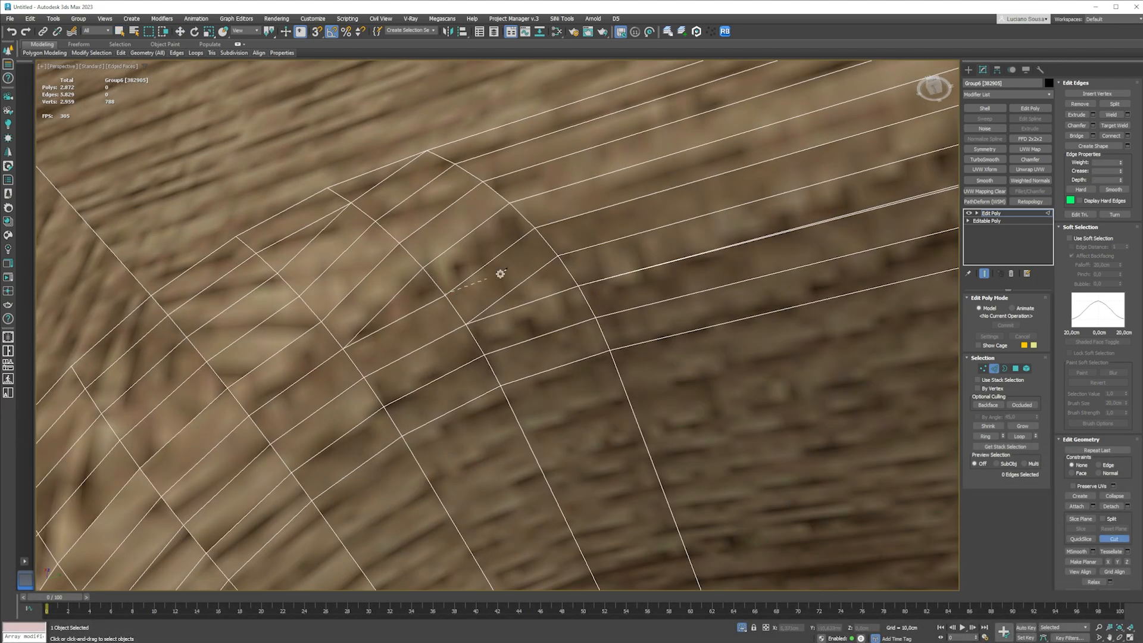
pyautogui.hotkey('alt', 'c')
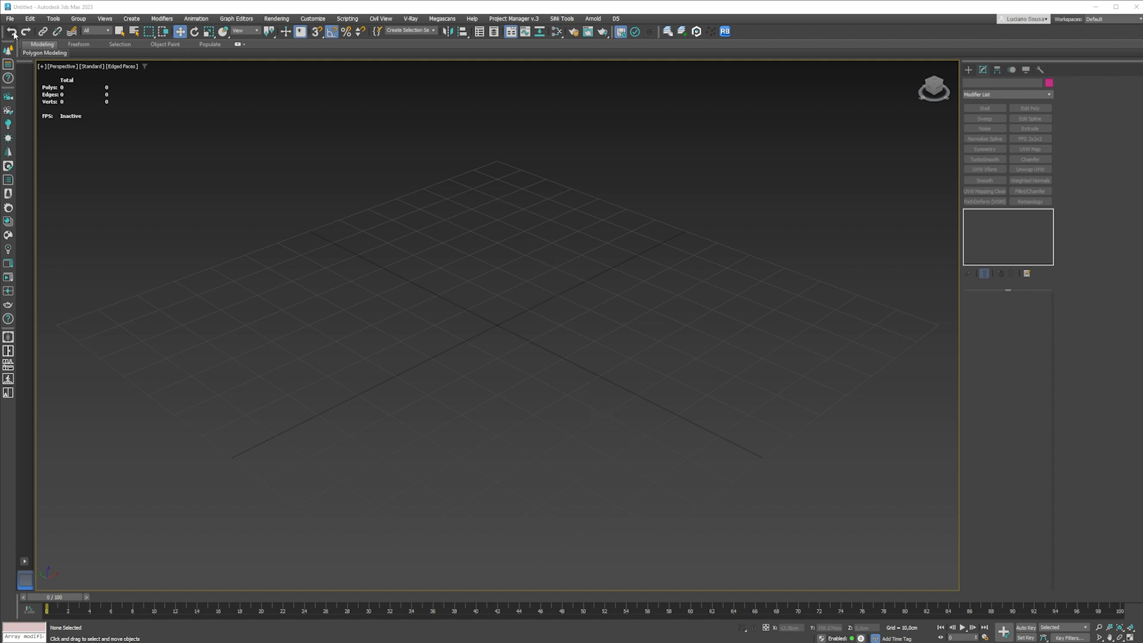
# Step: Import the chair model into the empty scene
pyautogui.click(9, 18)
pyautogui.moveTo(35, 151)
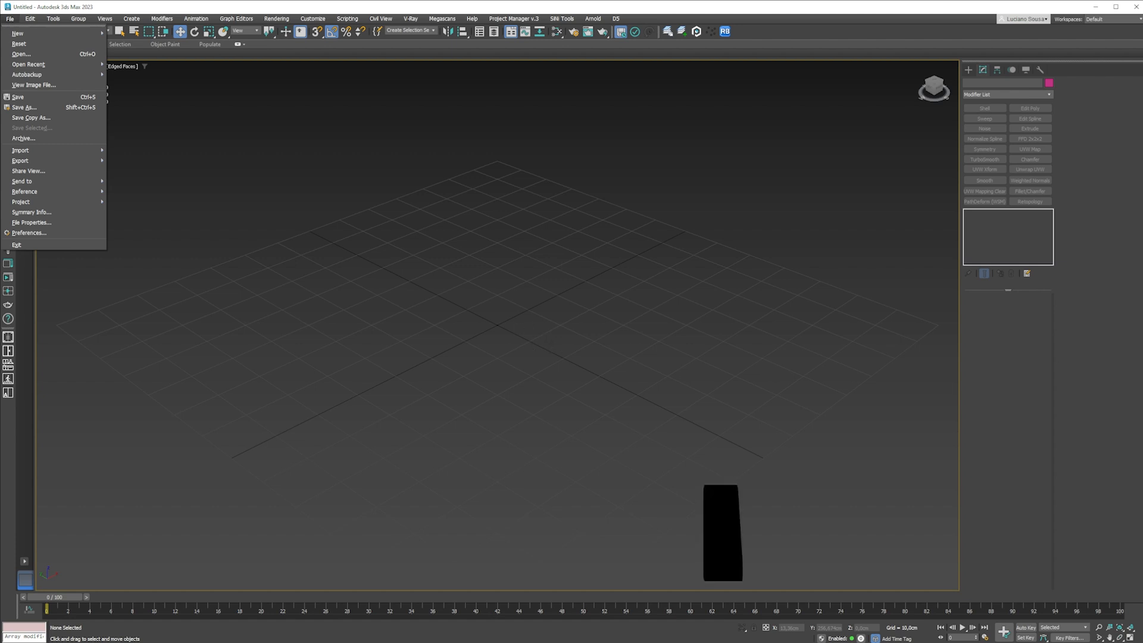
pyautogui.moveTo(515, 317); pyautogui.dragTo(490, 325)
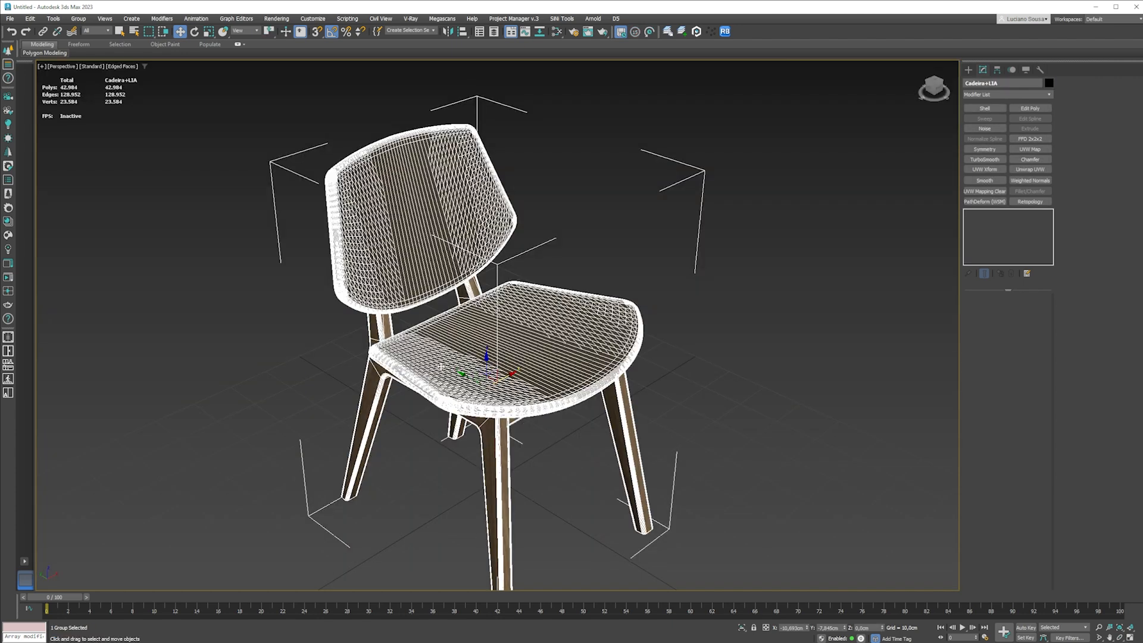
# Step: Deselect the chair and inspect the mesh of its backrest and seat, particularly the rims and rounded corners
pyautogui.scroll(-4, 441, 367)
pyautogui.scroll(2, 470, 390)
pyautogui.keyDown('alt'); pyautogui.moveTo(475, 386); pyautogui.dragTo(672, 411, button='middle'); pyautogui.keyUp('alt')
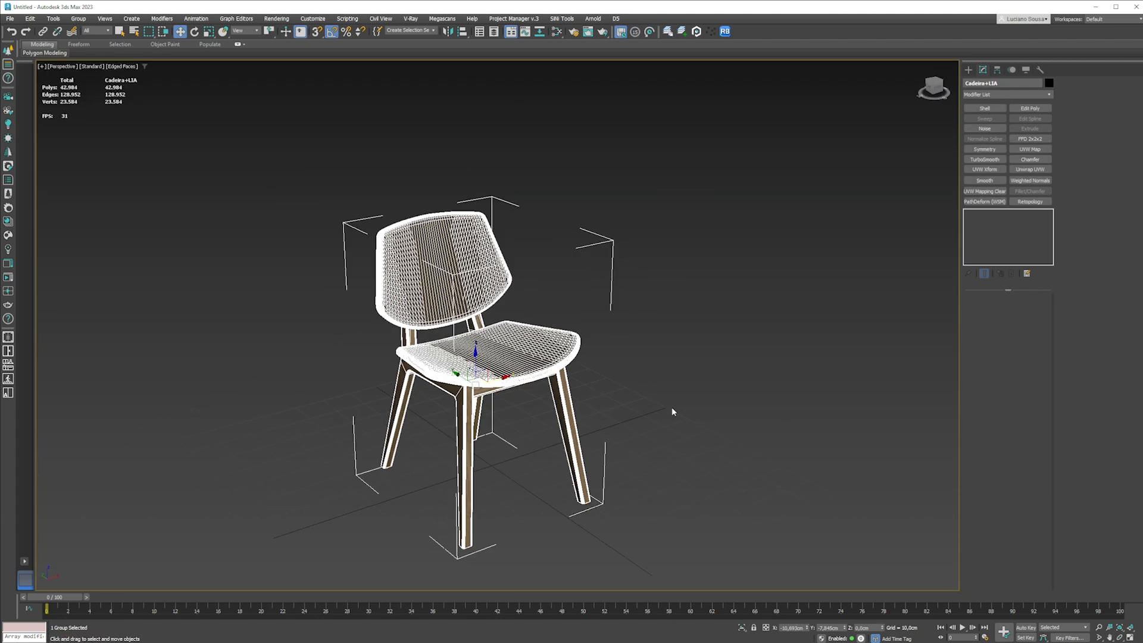
pyautogui.click(672, 412)
pyautogui.scroll(3, 454, 345)
pyautogui.moveTo(455, 344)
pyautogui.keyDown('alt'); pyautogui.mouseDown(button='middle')
pyautogui.moveTo(395, 349)
pyautogui.moveTo(441, 343)
pyautogui.mouseUp(button='middle'); pyautogui.keyUp('alt')
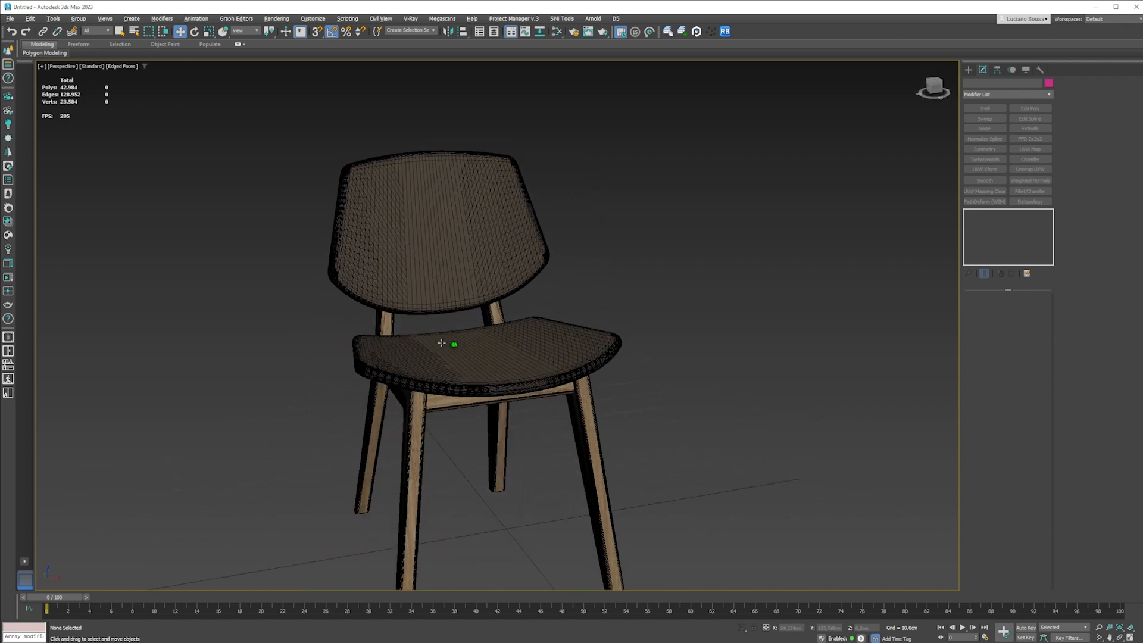
pyautogui.scroll(3, 441, 343)
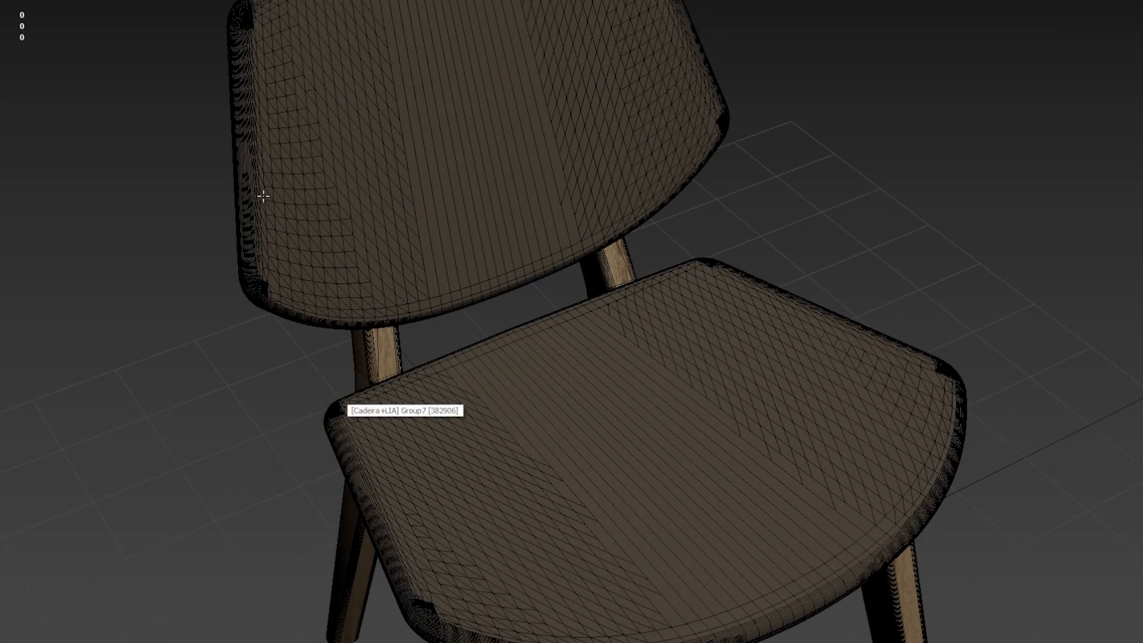
pyautogui.scroll(3, 270, 250)
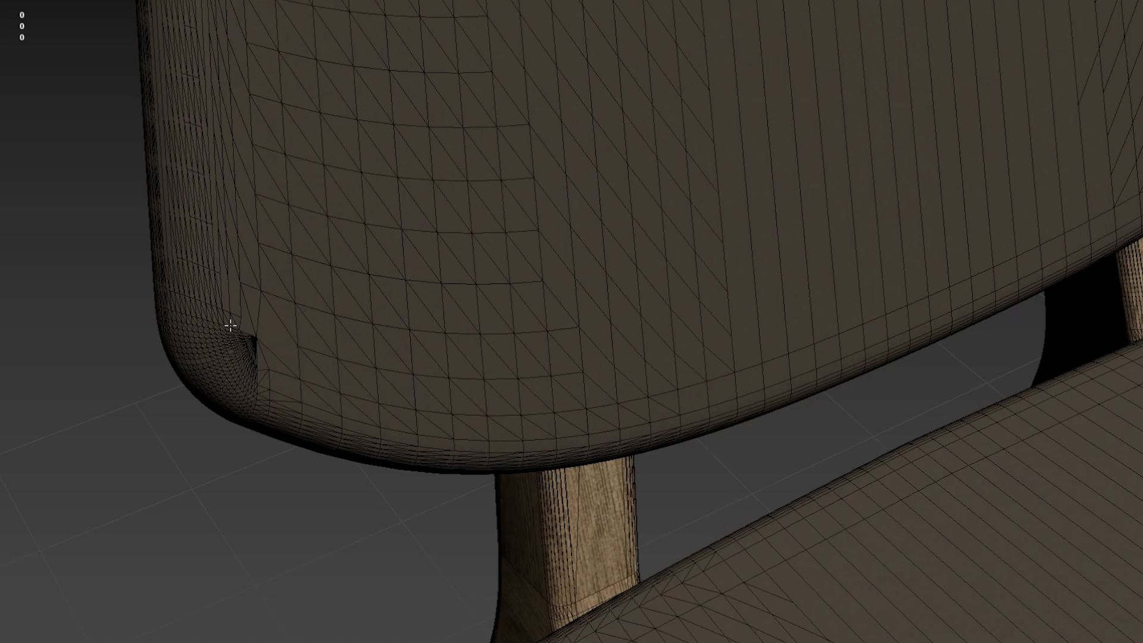
pyautogui.scroll(2, 205, 330)
pyautogui.scroll(-5, 273, 415)
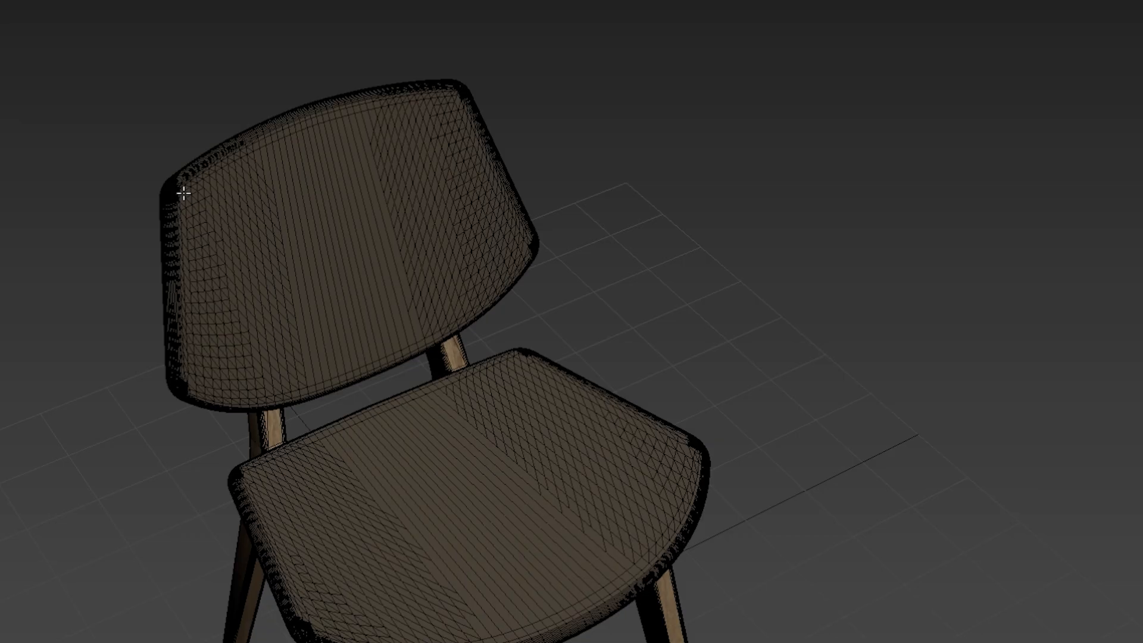
pyautogui.scroll(5, 293, 231)
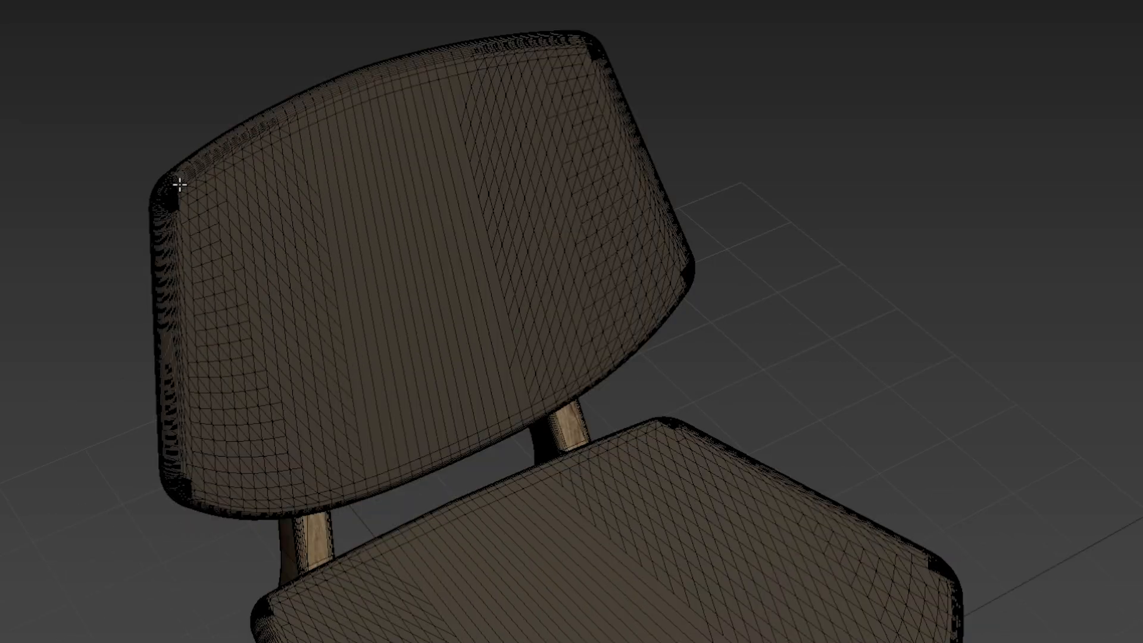
pyautogui.keyDown('alt'); pyautogui.moveTo(304, 225); pyautogui.dragTo(331, 212, button='middle'); pyautogui.keyUp('alt')
pyautogui.keyDown('alt'); pyautogui.moveTo(248, 152); pyautogui.dragTo(285, 185, button='middle'); pyautogui.keyUp('alt')
pyautogui.moveTo(186, 232); pyautogui.dragTo(442, 289, button='middle')
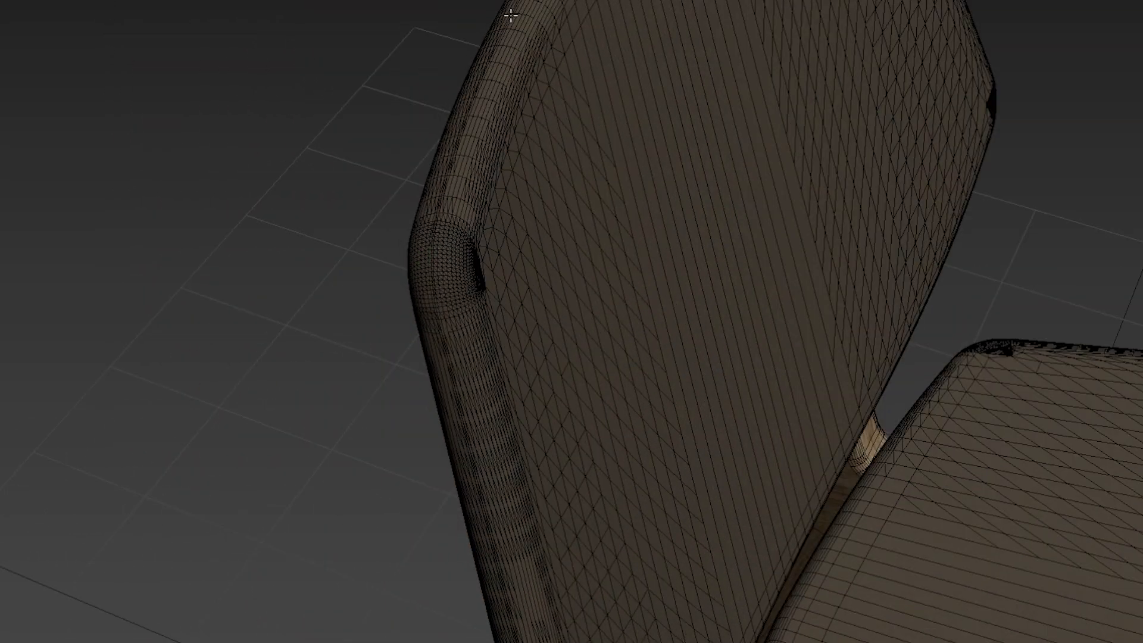
pyautogui.scroll(-3, 259, 220)
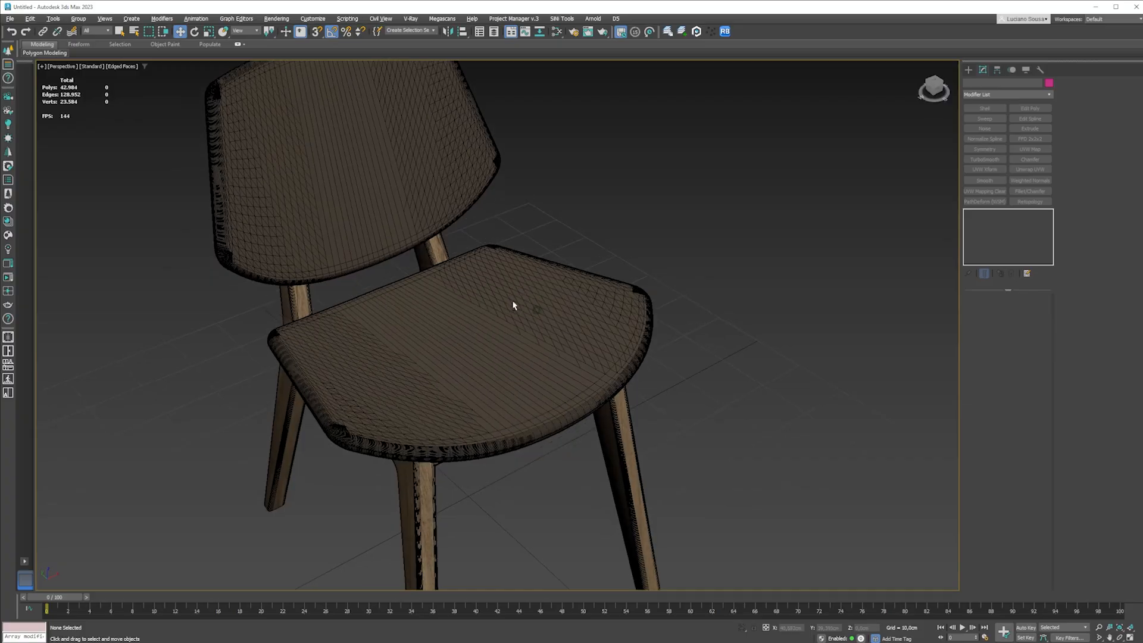
pyautogui.keyDown('alt'); pyautogui.moveTo(515, 306); pyautogui.dragTo(494, 343, button='middle'); pyautogui.keyUp('alt')
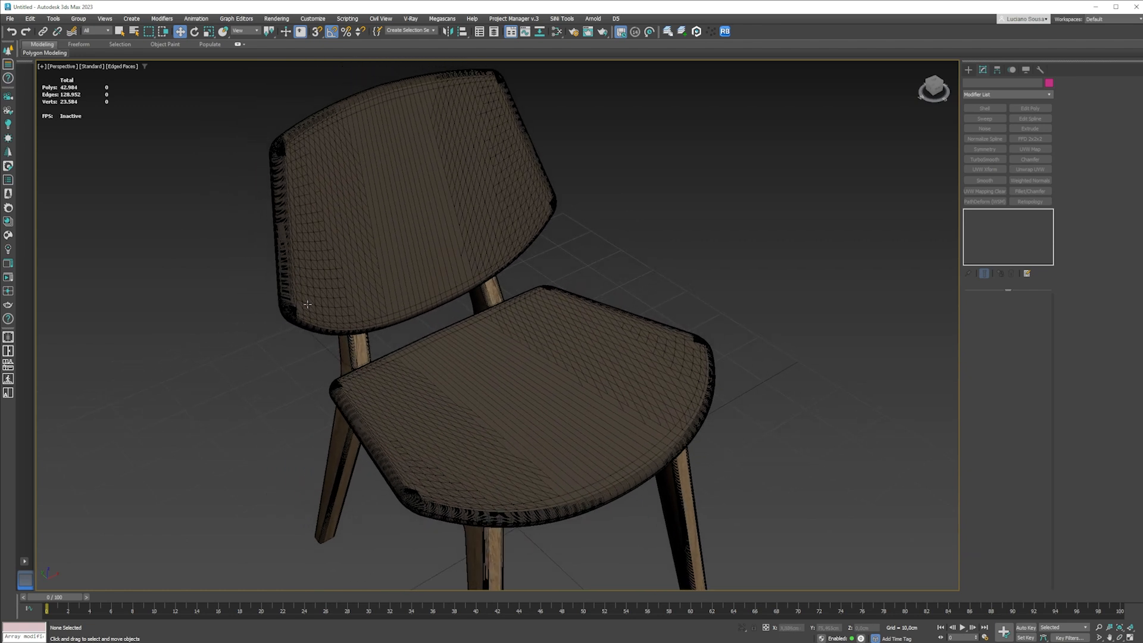
pyautogui.scroll(-4, 366, 216)
pyautogui.keyDown('alt'); pyautogui.moveTo(393, 253); pyautogui.dragTo(472, 298, button='middle'); pyautogui.keyUp('alt')
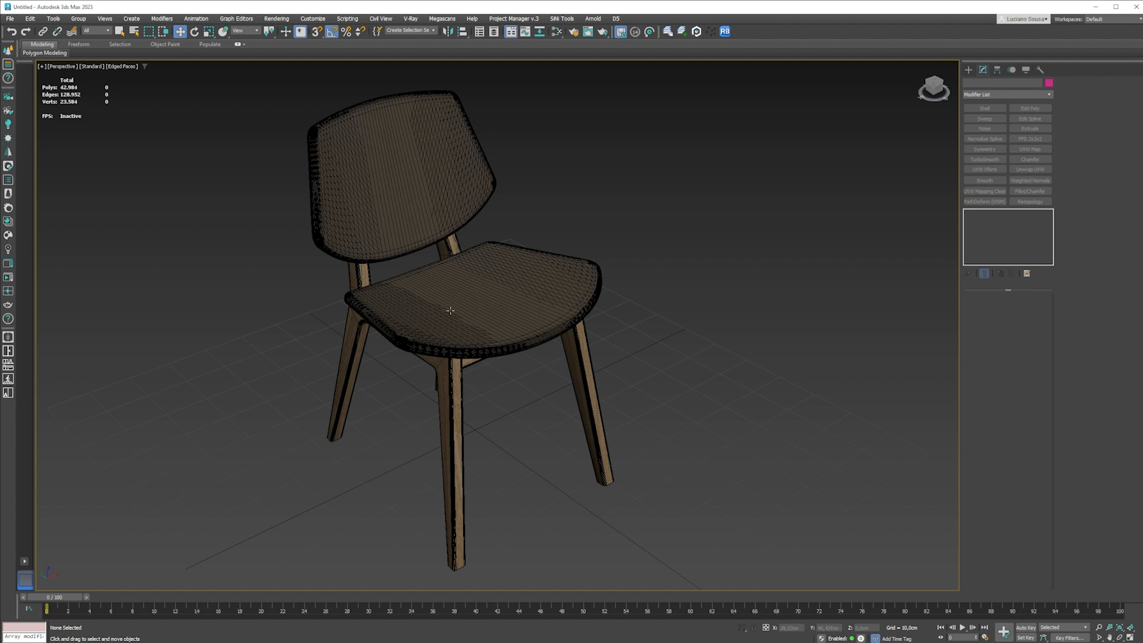
# Step: Explode the whole chair group into separate objects and clear the selection
pyautogui.click(477, 283)
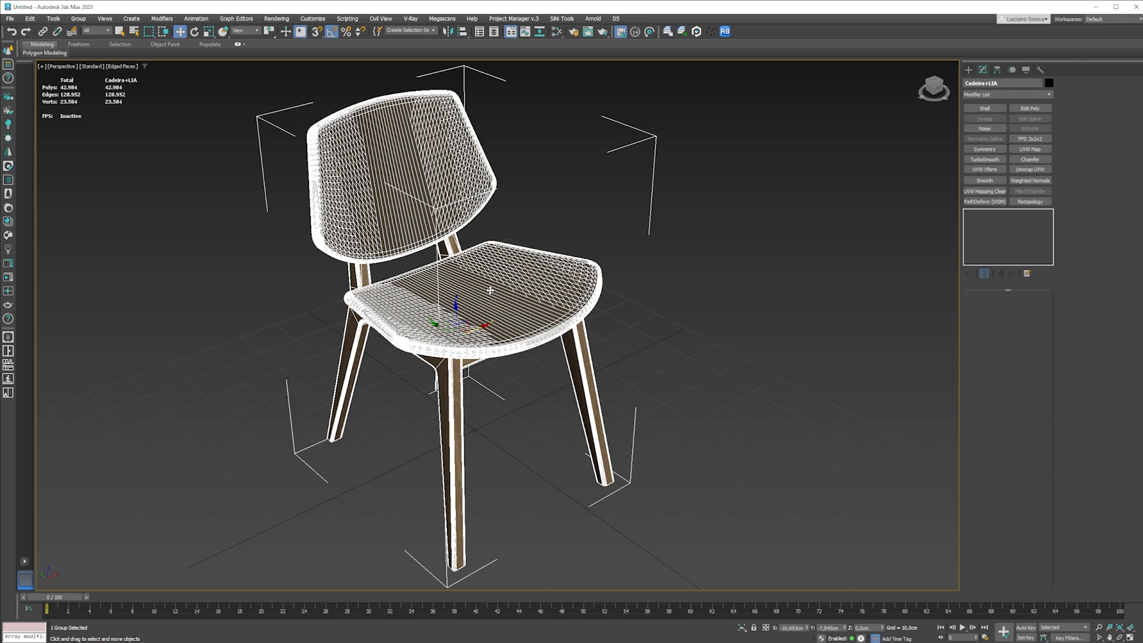
pyautogui.click(79, 19)
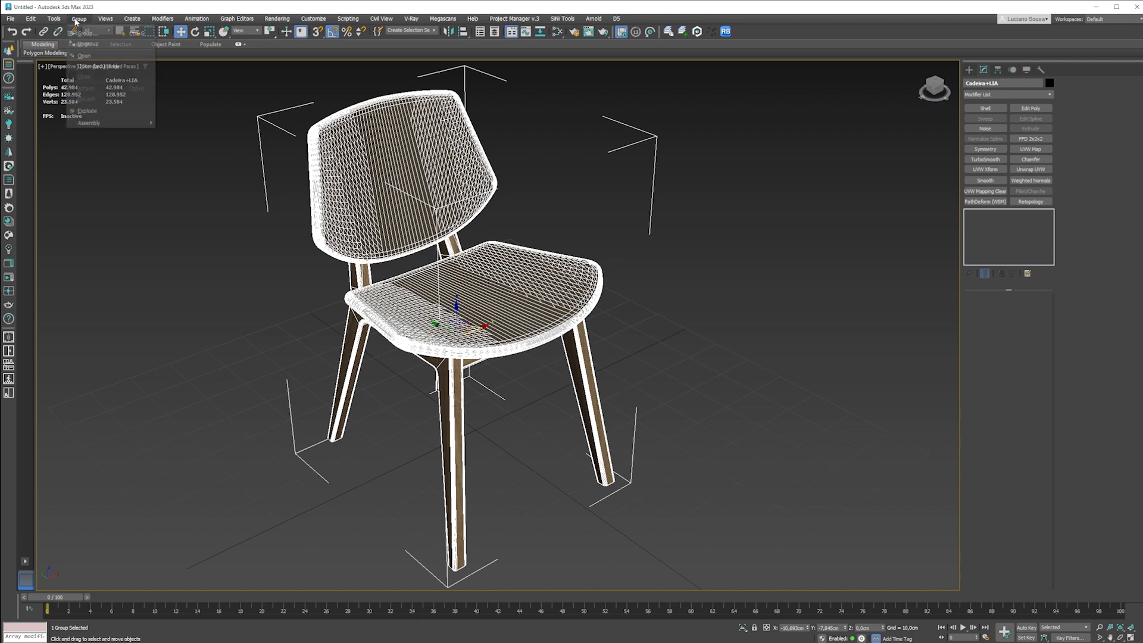
pyautogui.click(96, 116)
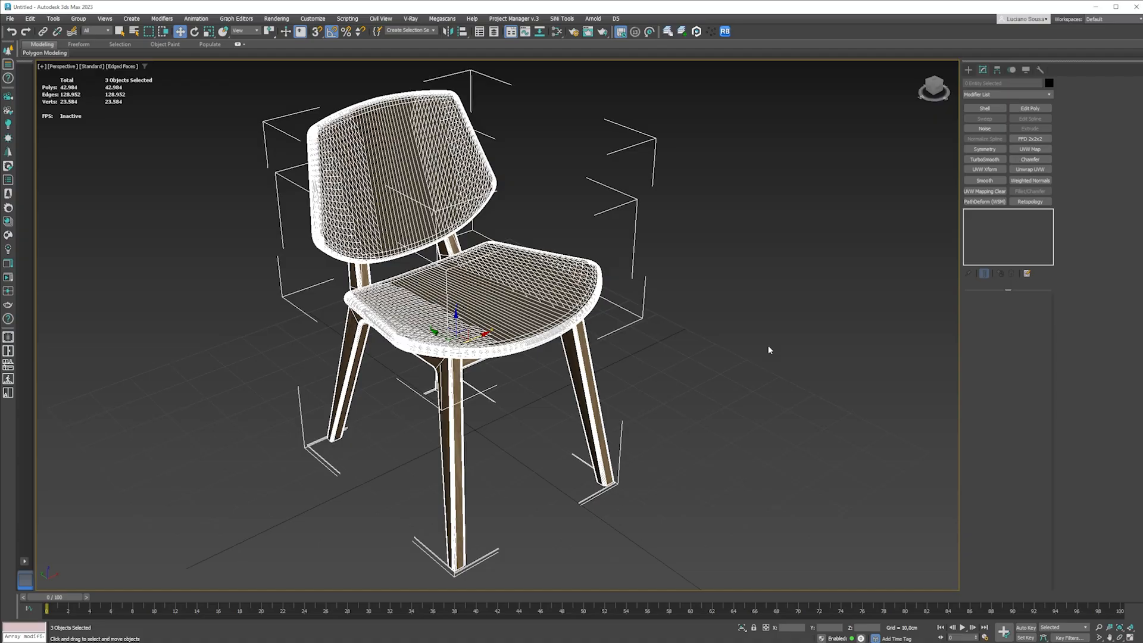
pyautogui.click(769, 350)
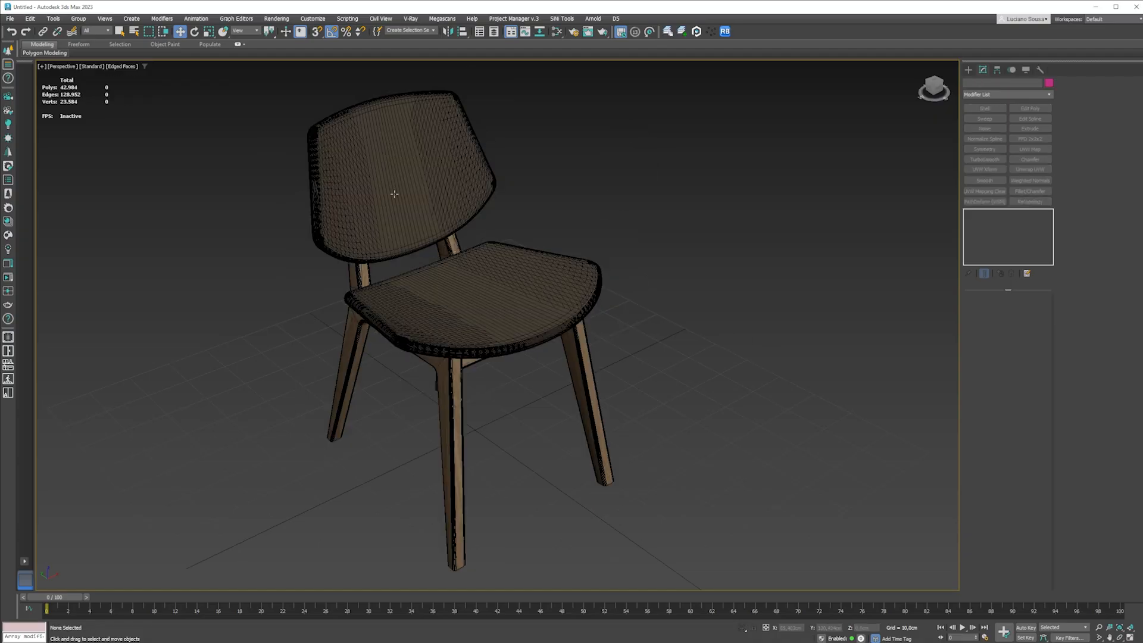
# Step: Select all the chair's objects and convert them to Editable Poly
pyautogui.click(481, 307)
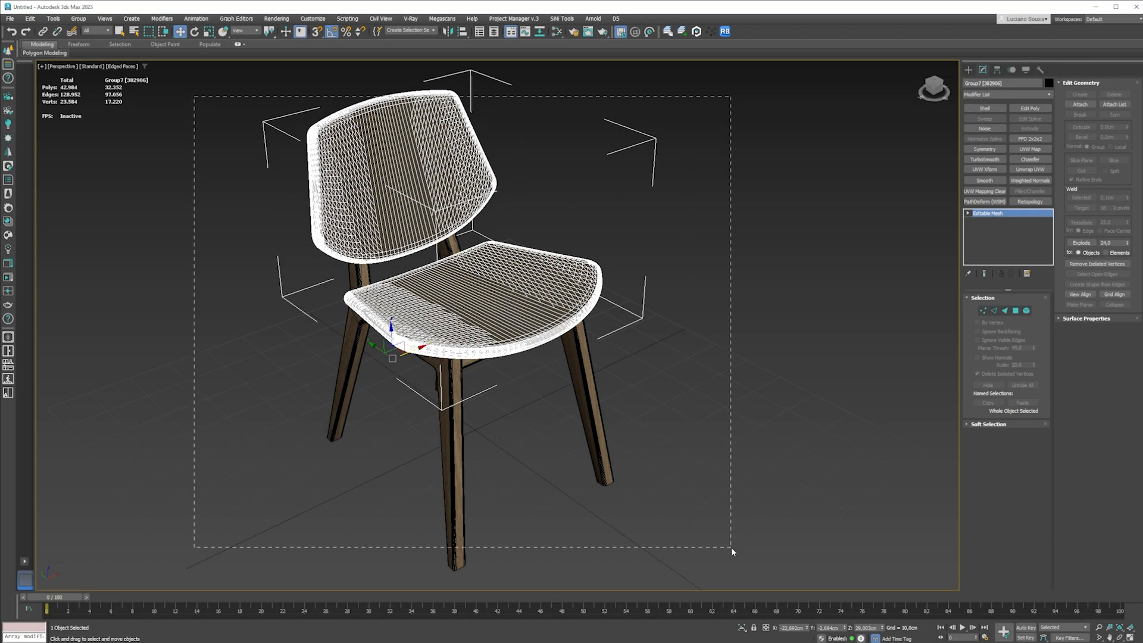
pyautogui.moveTo(731, 548); pyautogui.dragTo(738, 583)
pyautogui.rightClick(451, 297)
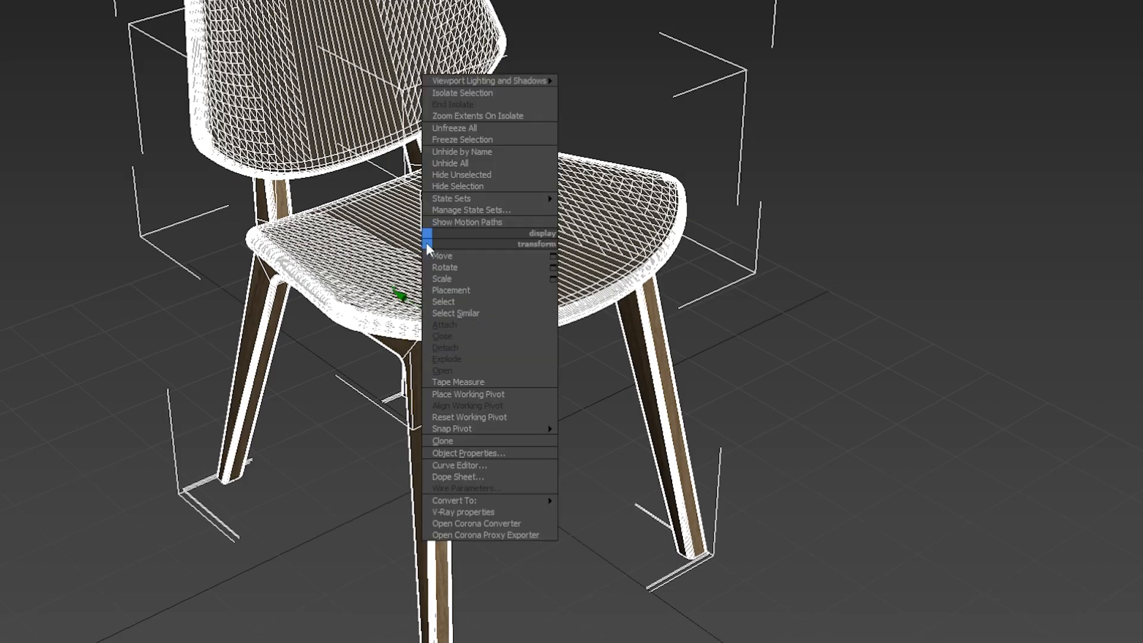
pyautogui.moveTo(488, 449)
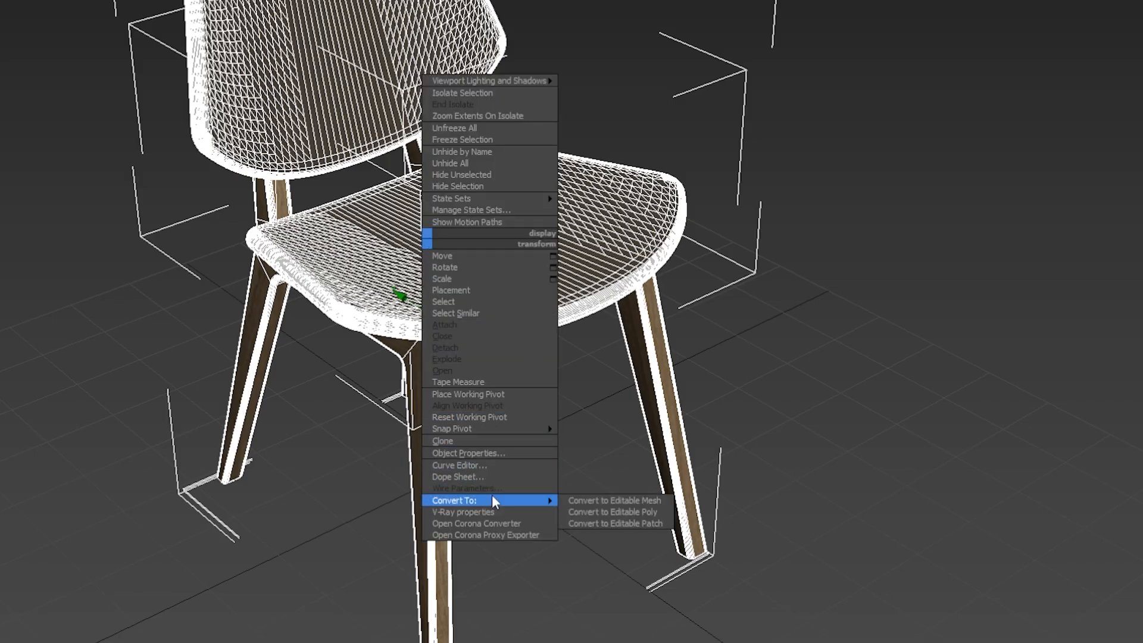
pyautogui.click(631, 510)
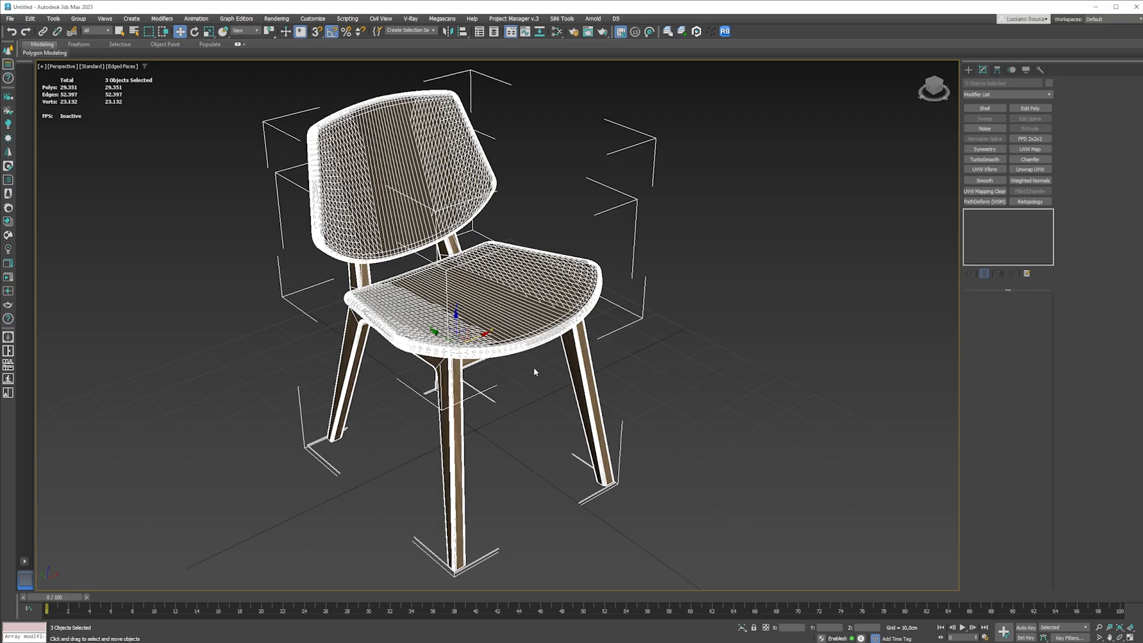
pyautogui.click(684, 369)
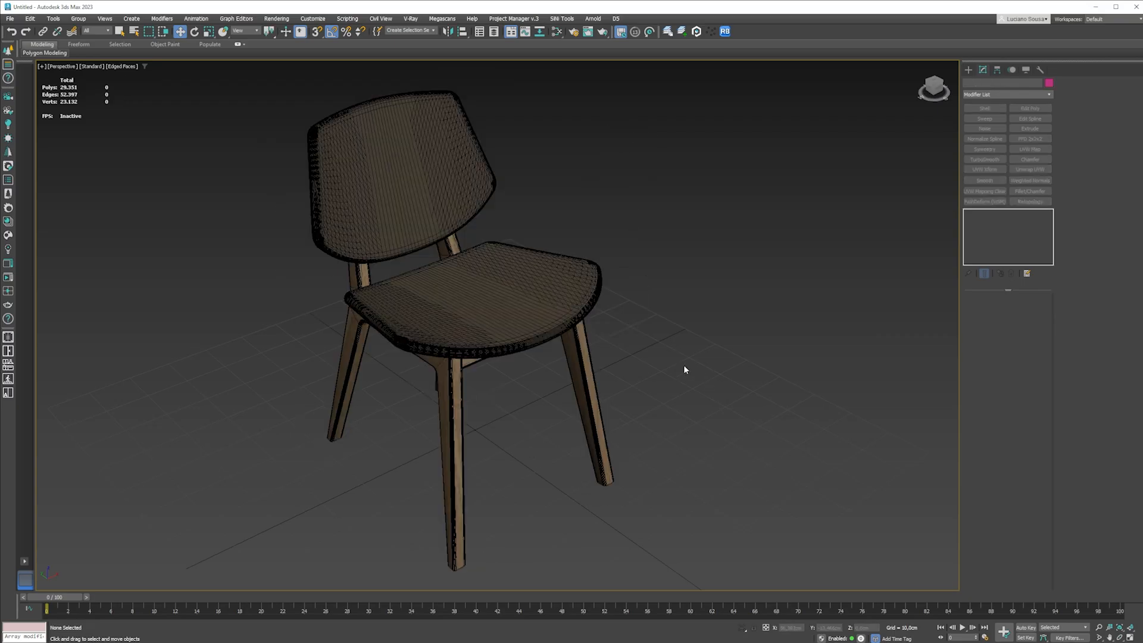
# Step: Detach the backrest element from the combined seat and backrest mesh as a separate object with the default name
pyautogui.click(404, 217)
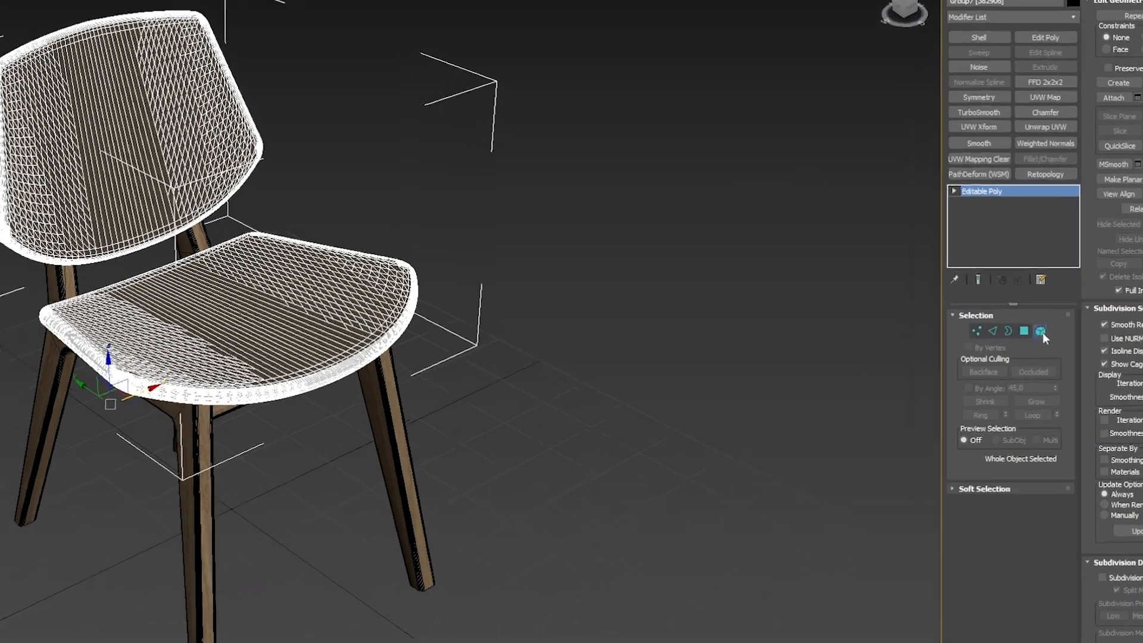
pyautogui.click(1026, 308)
pyautogui.keyDown('alt'); pyautogui.moveTo(403, 214); pyautogui.dragTo(268, 191, button='middle'); pyautogui.keyUp('alt')
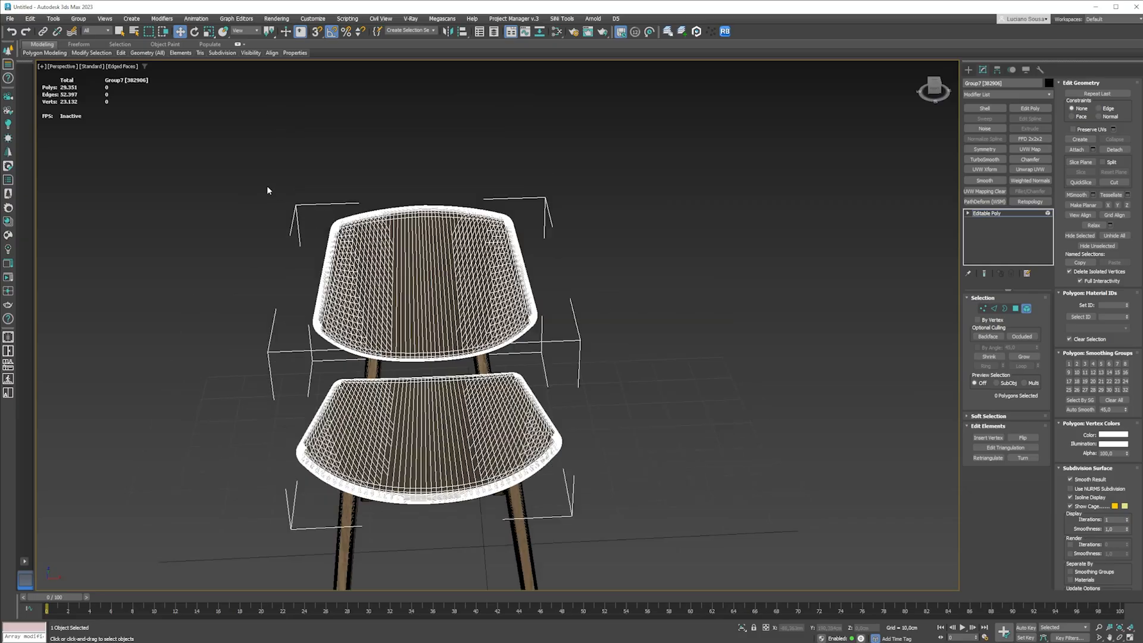
pyautogui.click(464, 310)
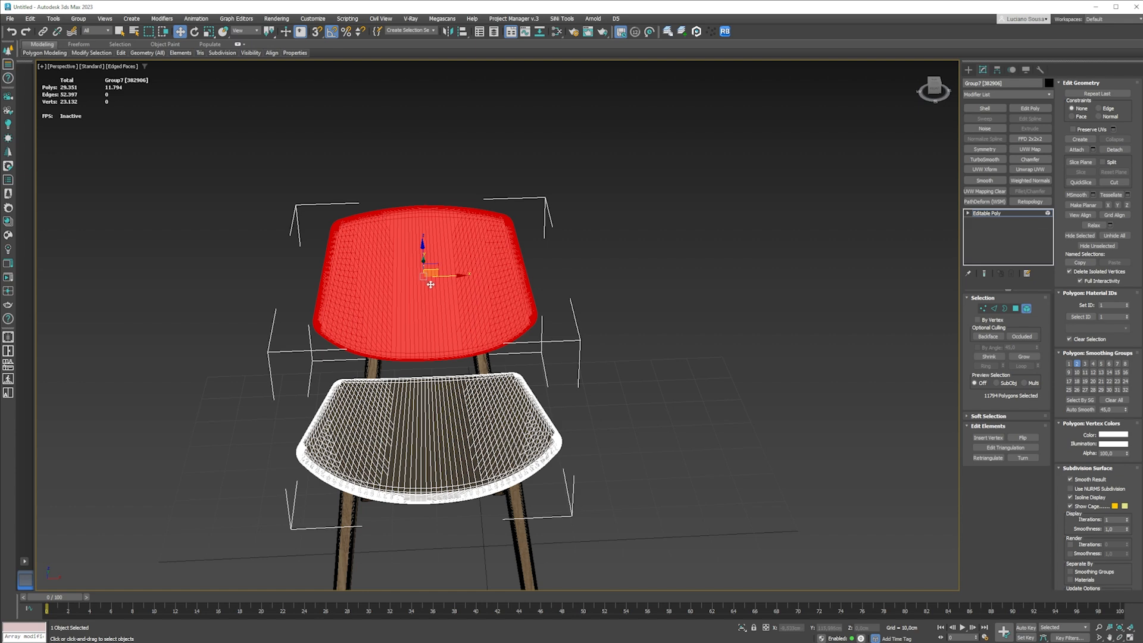
pyautogui.click(1114, 149)
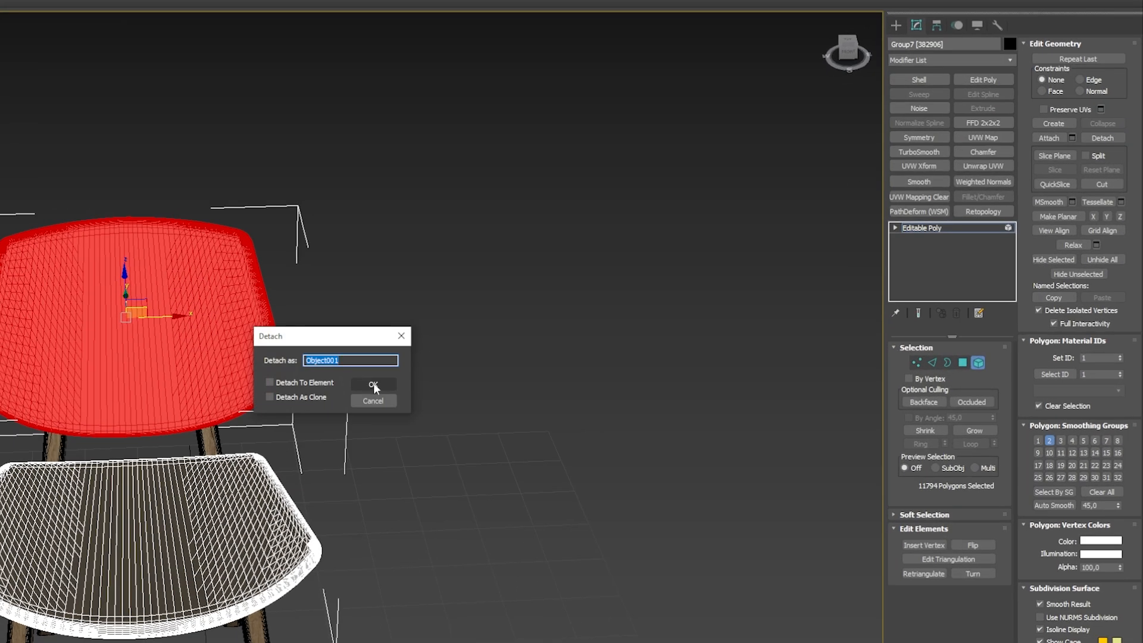
pyautogui.click(373, 386)
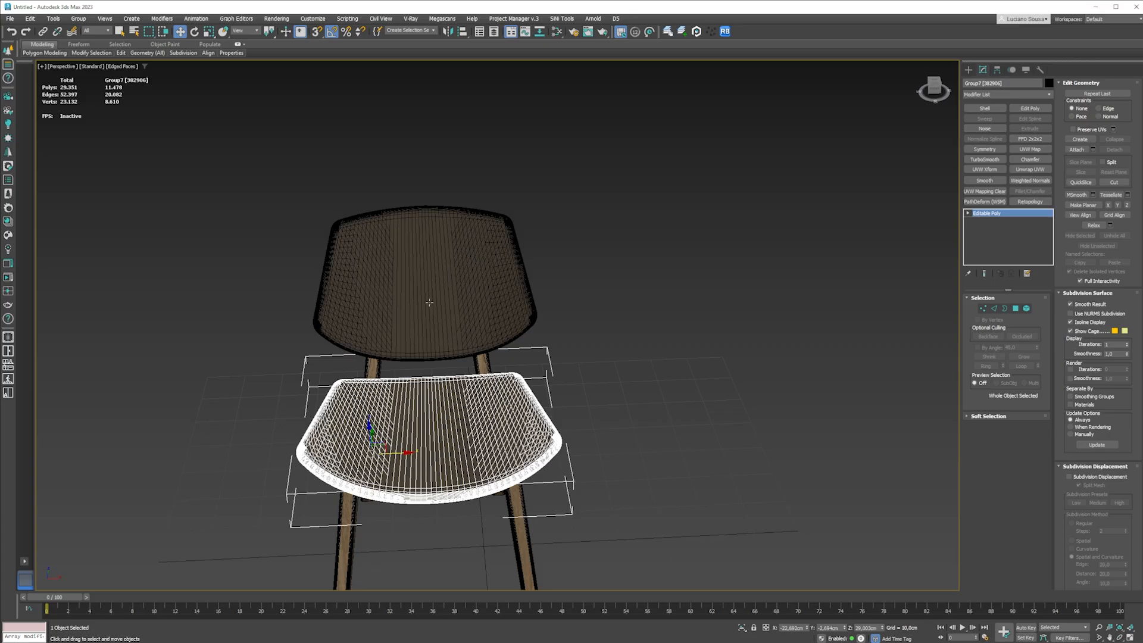
# Step: Isolate the detached backrest object
pyautogui.click(429, 302)
pyautogui.hotkey('alt', 'q')
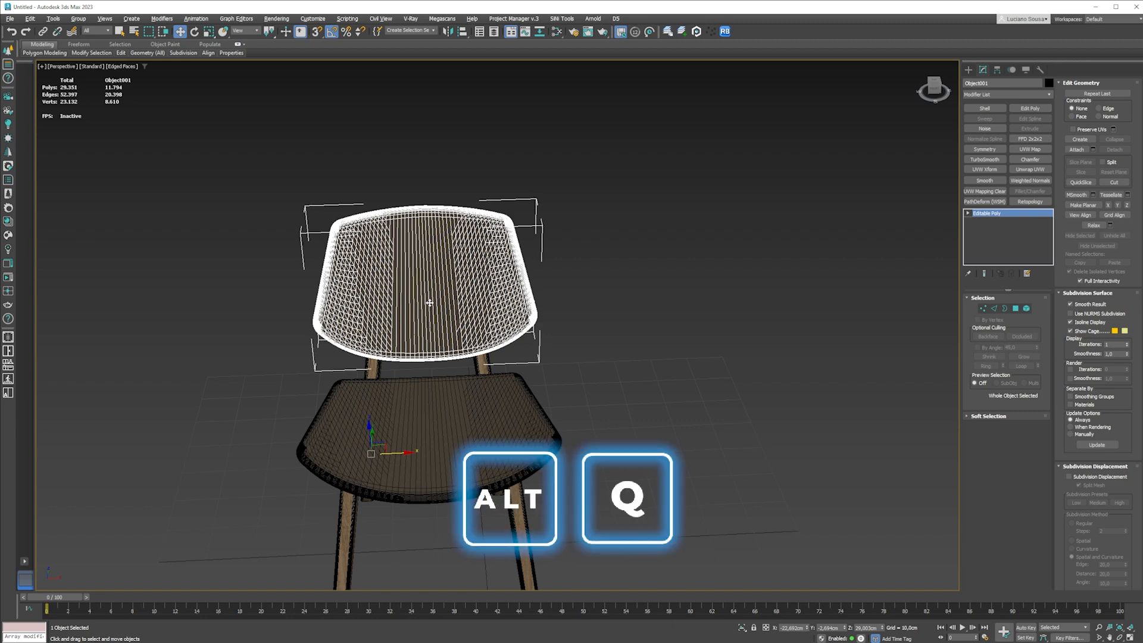
# Step: Select all open borders of the isolated backrest and examine the seams along its rim and corner
pyautogui.keyDown('alt'); pyautogui.moveTo(393, 257); pyautogui.dragTo(498, 483, button='middle'); pyautogui.keyUp('alt')
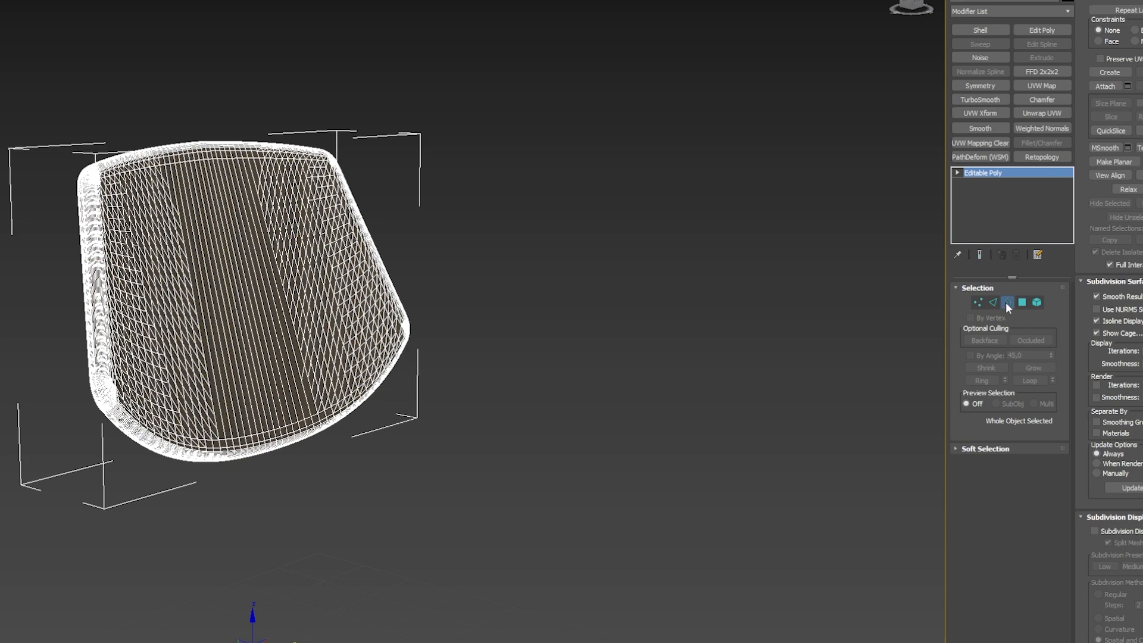
pyautogui.click(1004, 308)
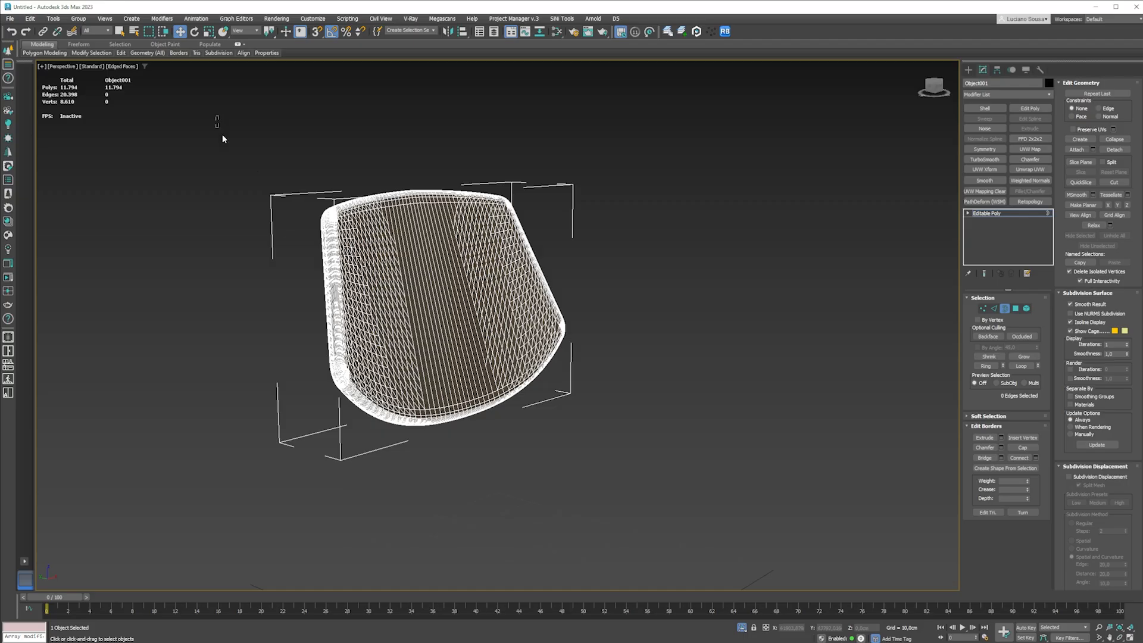
pyautogui.moveTo(626, 503); pyautogui.dragTo(705, 521)
pyautogui.scroll(5, 342, 211)
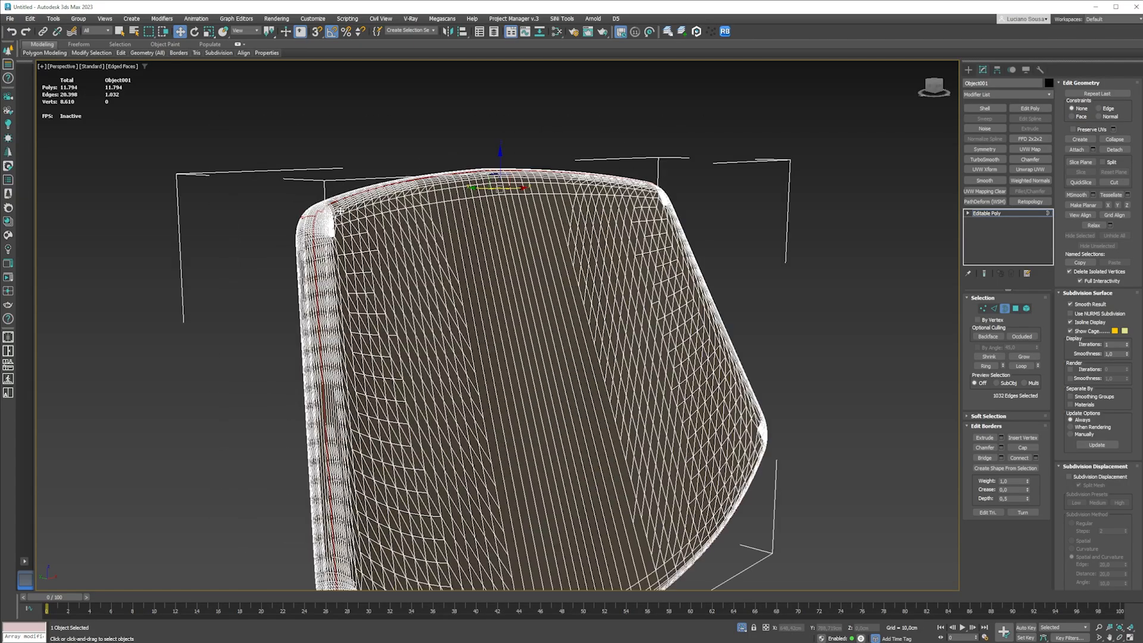
pyautogui.keyDown('alt'); pyautogui.moveTo(346, 211); pyautogui.dragTo(418, 222, button='middle'); pyautogui.keyUp('alt')
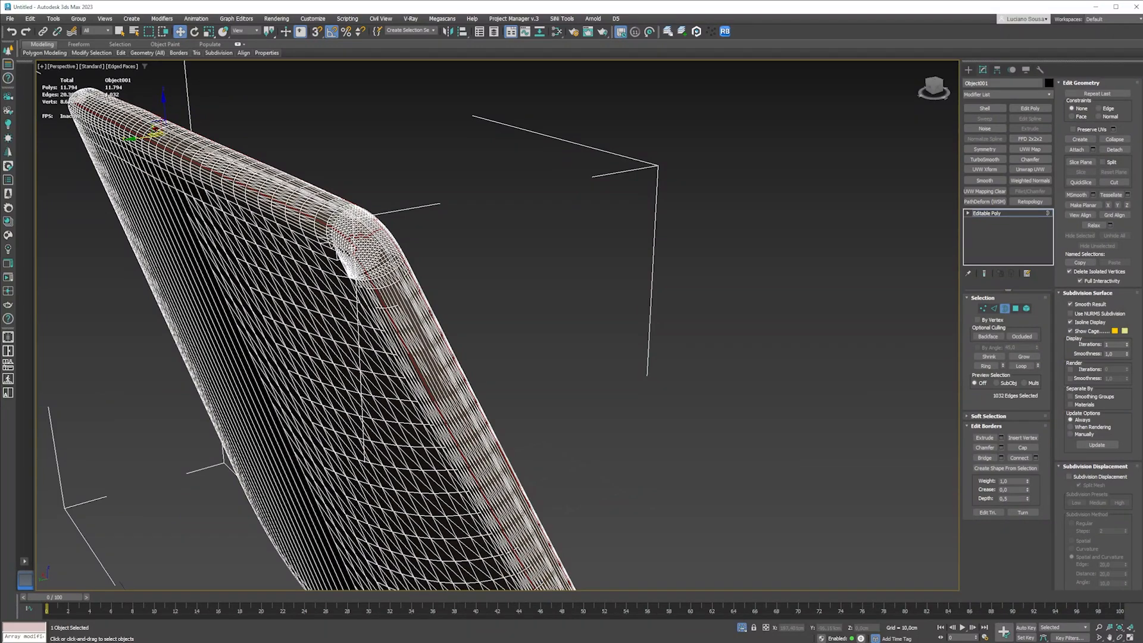
pyautogui.scroll(5, 361, 236)
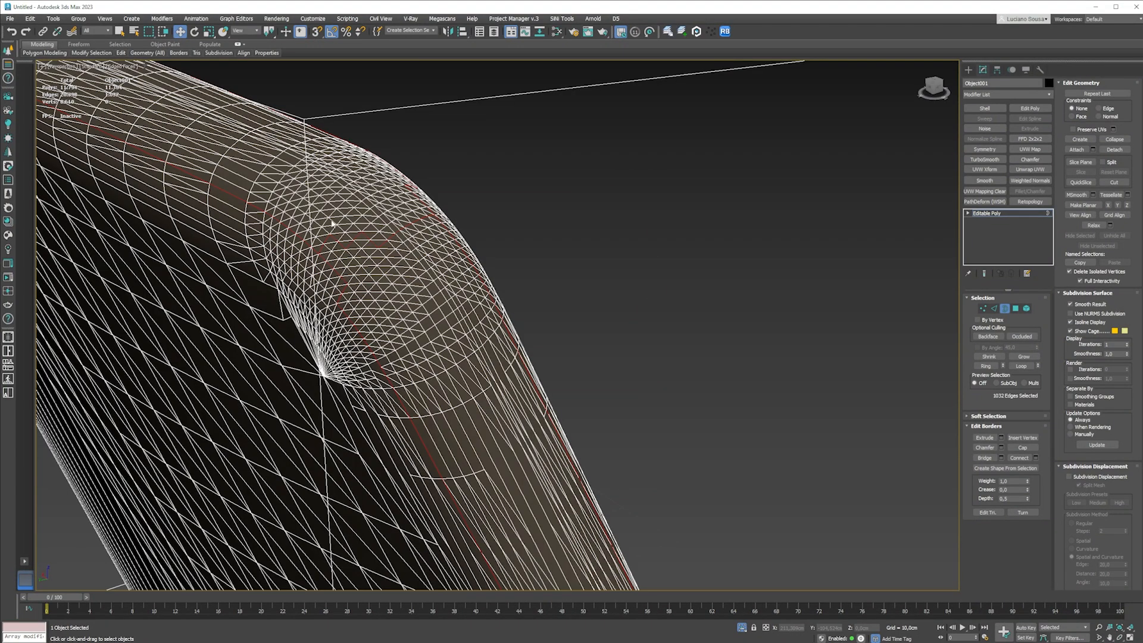
pyautogui.scroll(-4, 352, 246)
pyautogui.keyDown('alt'); pyautogui.moveTo(353, 247); pyautogui.dragTo(319, 273, button='middle'); pyautogui.keyUp('alt')
pyautogui.scroll(-3, 319, 272)
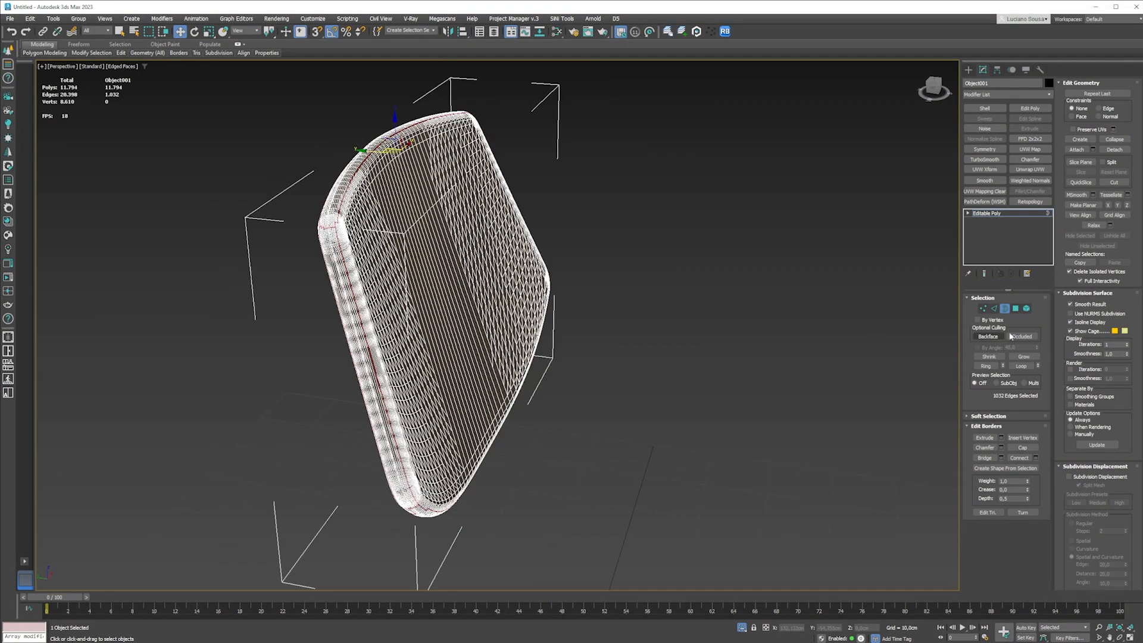
# Step: Select the backrest's separate elements, move the side rim element away to test whether it is detached, and undo the move
pyautogui.click(1026, 309)
pyautogui.click(363, 225)
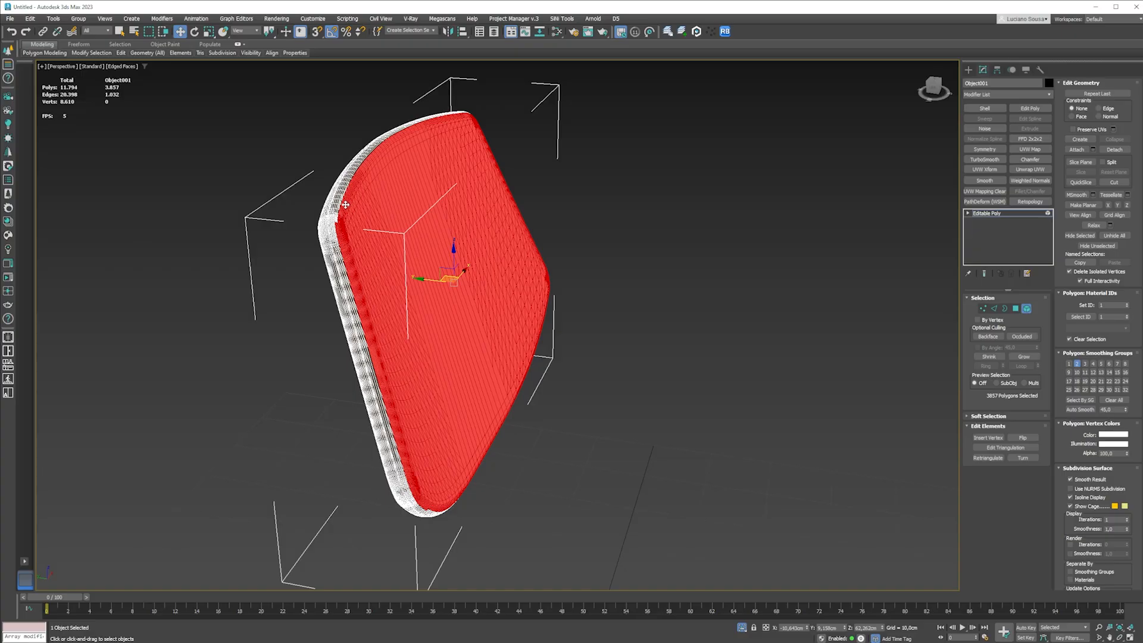
pyautogui.click(337, 197)
pyautogui.click(335, 238)
pyautogui.keyDown('alt'); pyautogui.moveTo(334, 238); pyautogui.dragTo(402, 234, button='middle'); pyautogui.keyUp('alt')
pyautogui.moveTo(409, 365); pyautogui.dragTo(474, 348)
pyautogui.hotkey('ctrl', 'z')
pyautogui.keyDown('alt'); pyautogui.moveTo(535, 330); pyautogui.dragTo(307, 285, button='middle'); pyautogui.keyUp('alt')
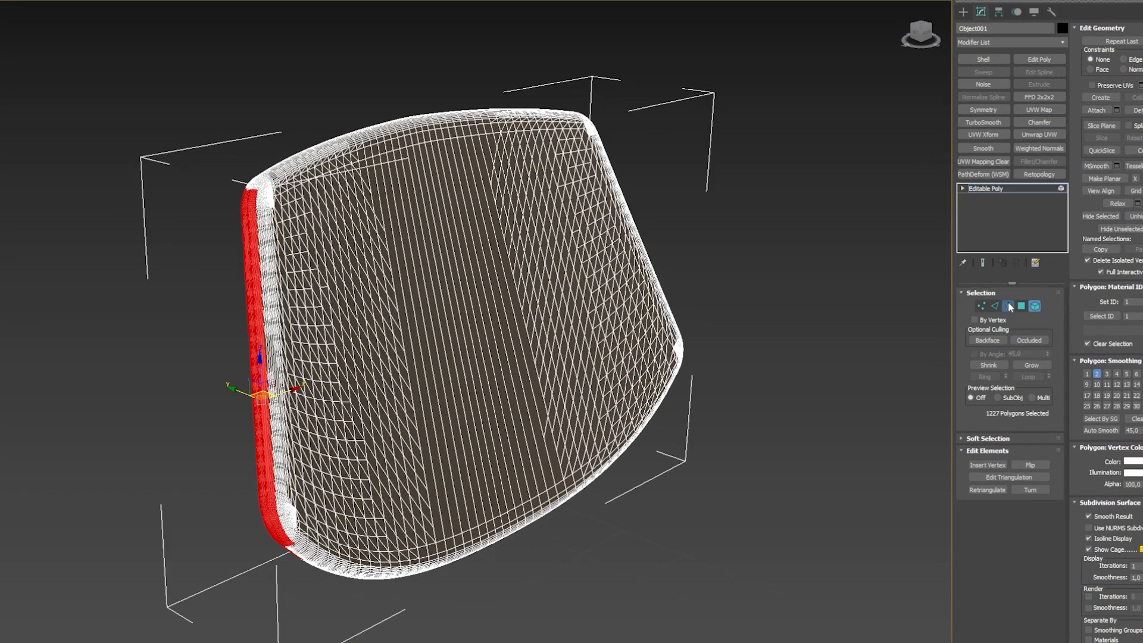
# Step: Convert the backrest's border selection to vertices and weld them with a 0.01 cm threshold
pyautogui.click(1004, 308)
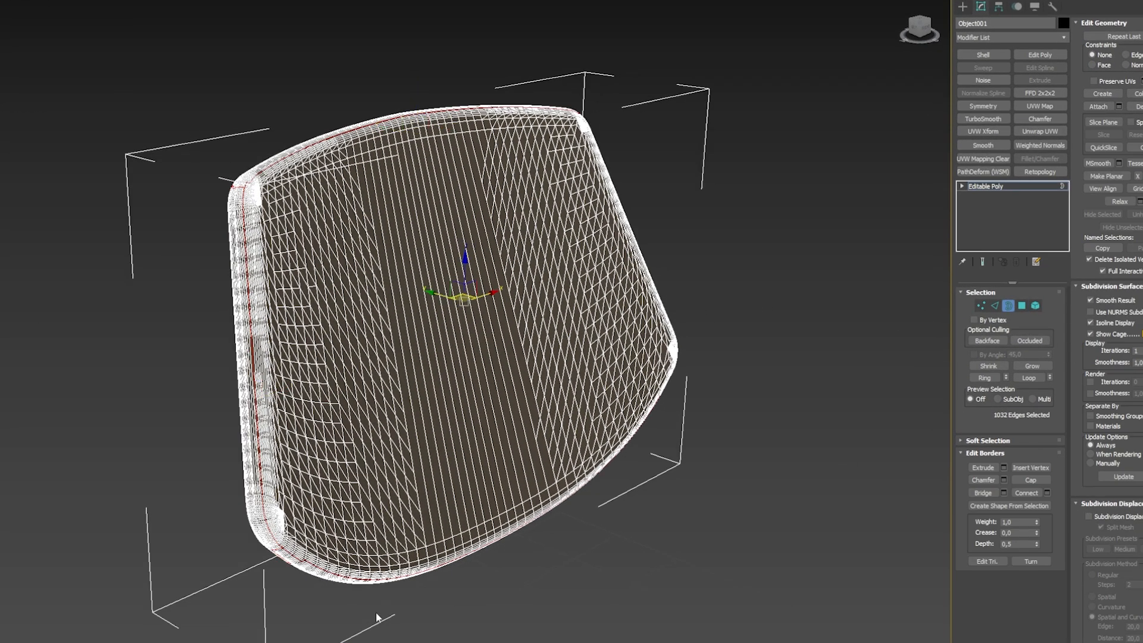
pyautogui.keyDown('ctrl'); pyautogui.click(983, 305); pyautogui.keyUp('ctrl')
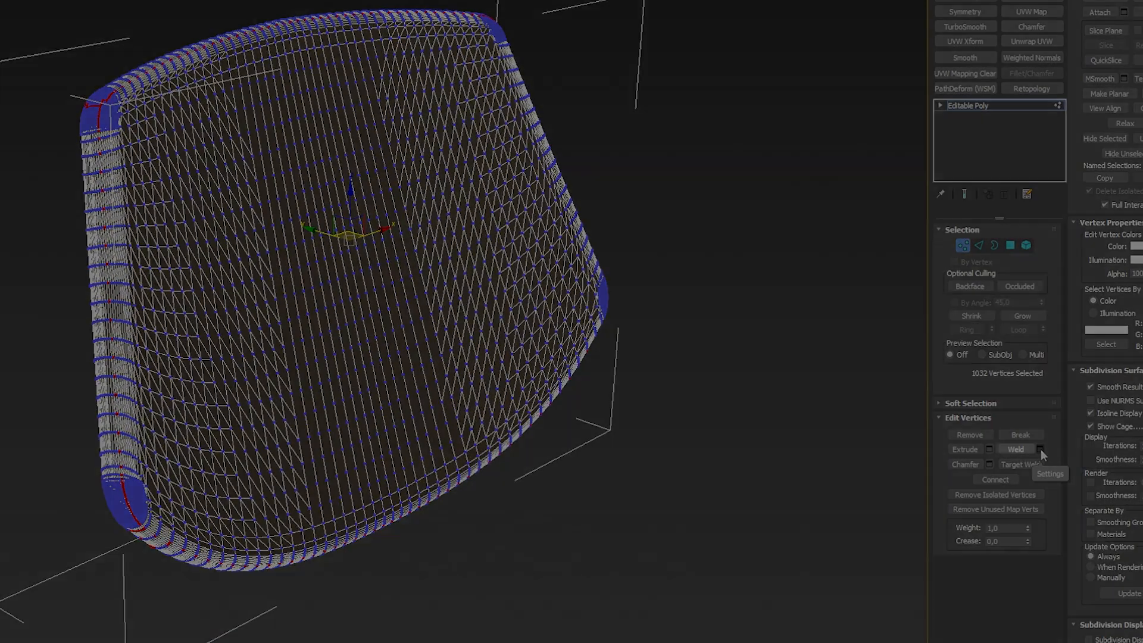
pyautogui.click(1040, 450)
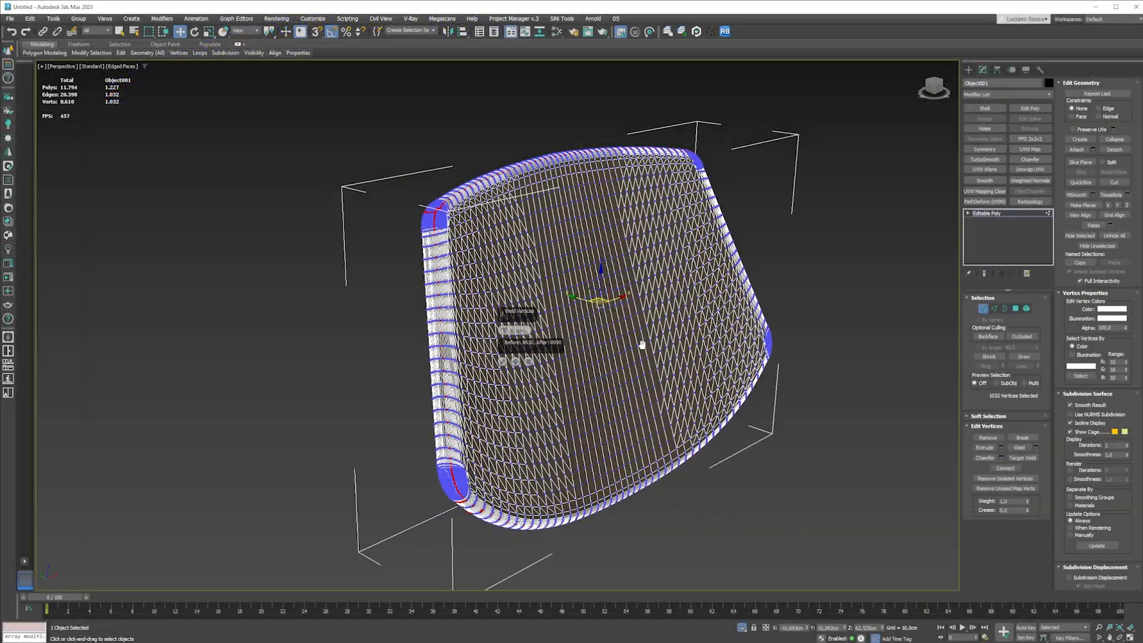
pyautogui.keyDown('alt'); pyautogui.moveTo(643, 341); pyautogui.dragTo(791, 331, button='middle'); pyautogui.keyUp('alt')
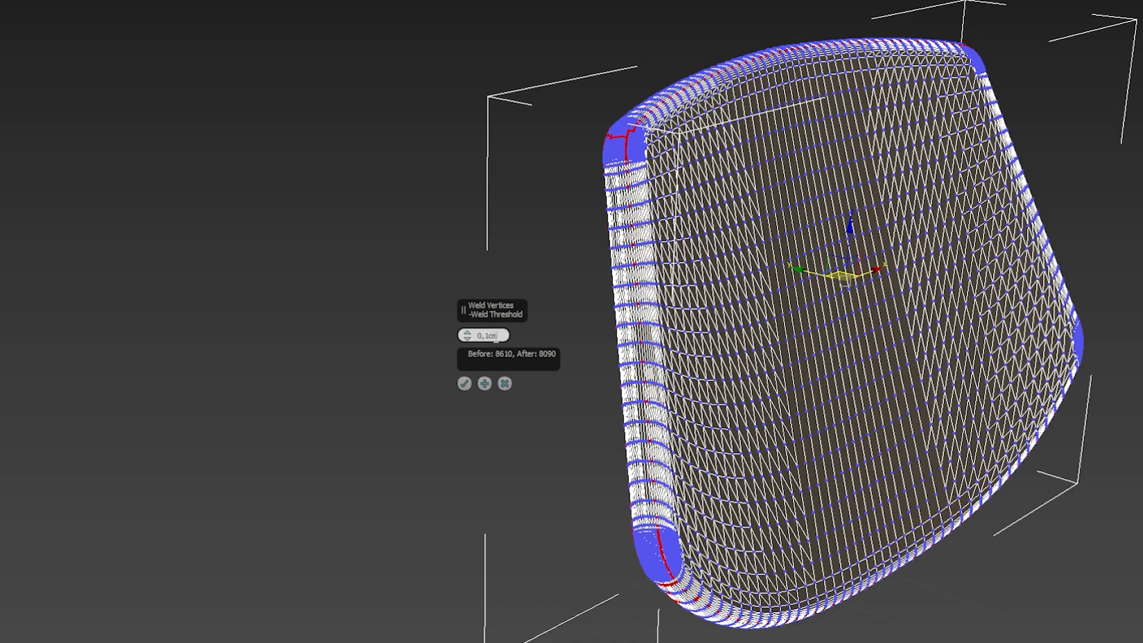
pyautogui.rightClick(468, 336)
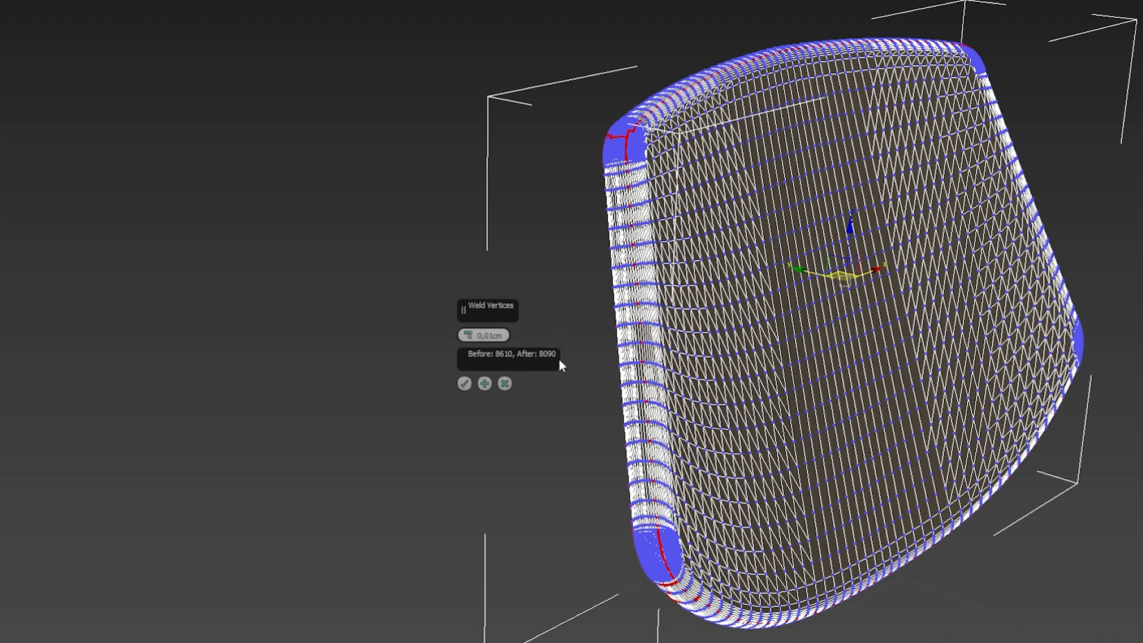
pyautogui.click(464, 383)
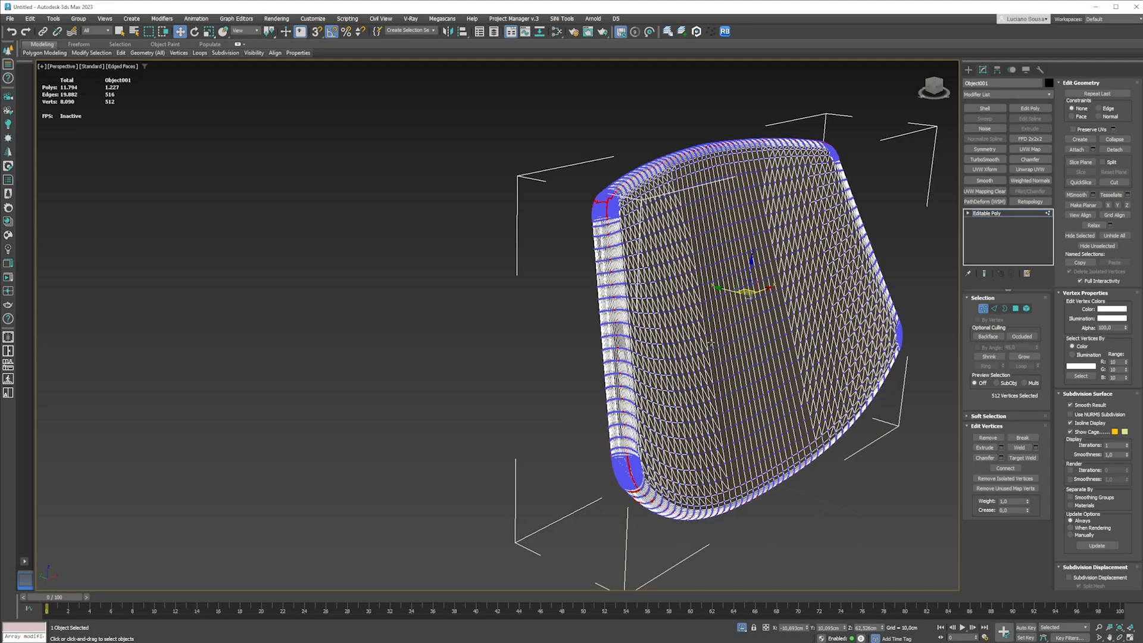
pyautogui.moveTo(712, 343); pyautogui.dragTo(503, 336, button='middle')
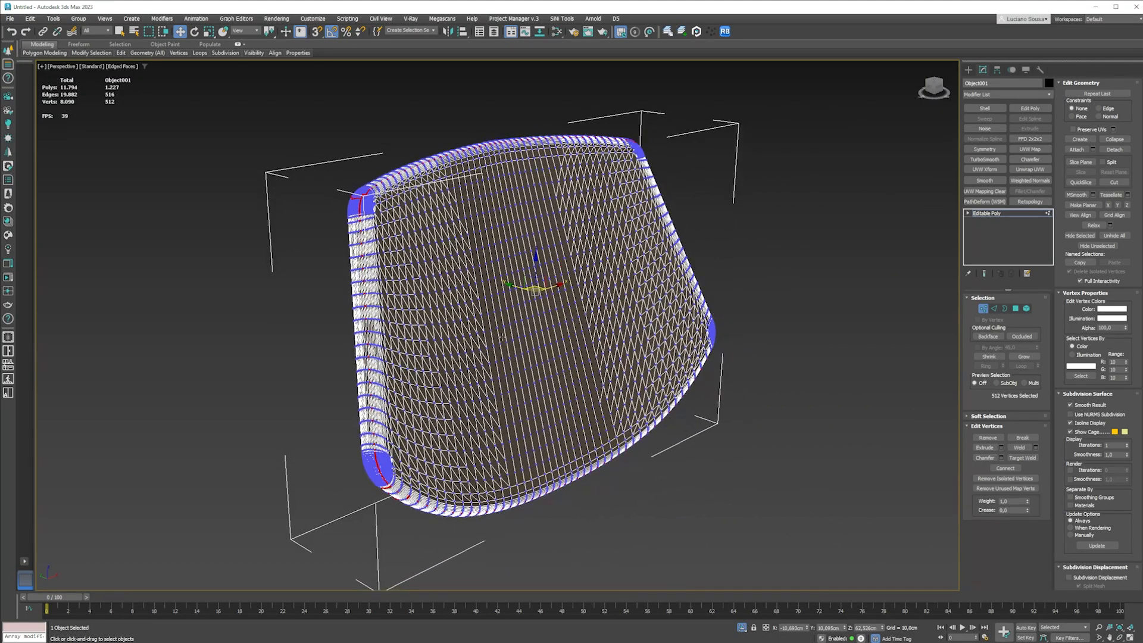
# Step: Check the welded backrest for remaining open borders and leave border editing
pyautogui.click(1004, 308)
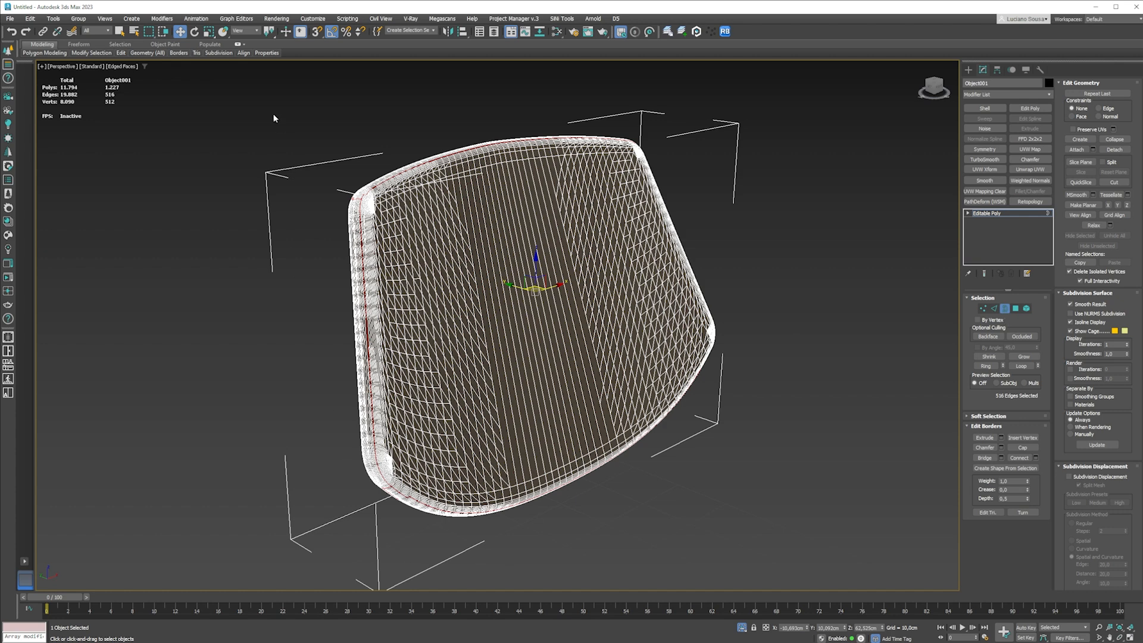
pyautogui.moveTo(718, 503); pyautogui.dragTo(718, 503)
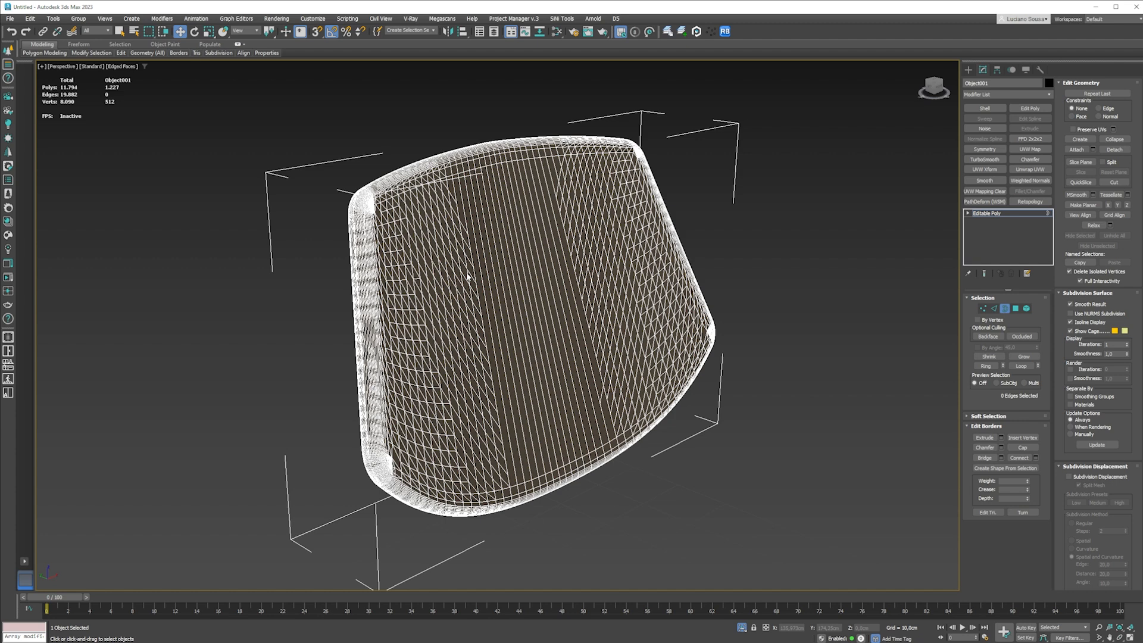
pyautogui.click(1005, 308)
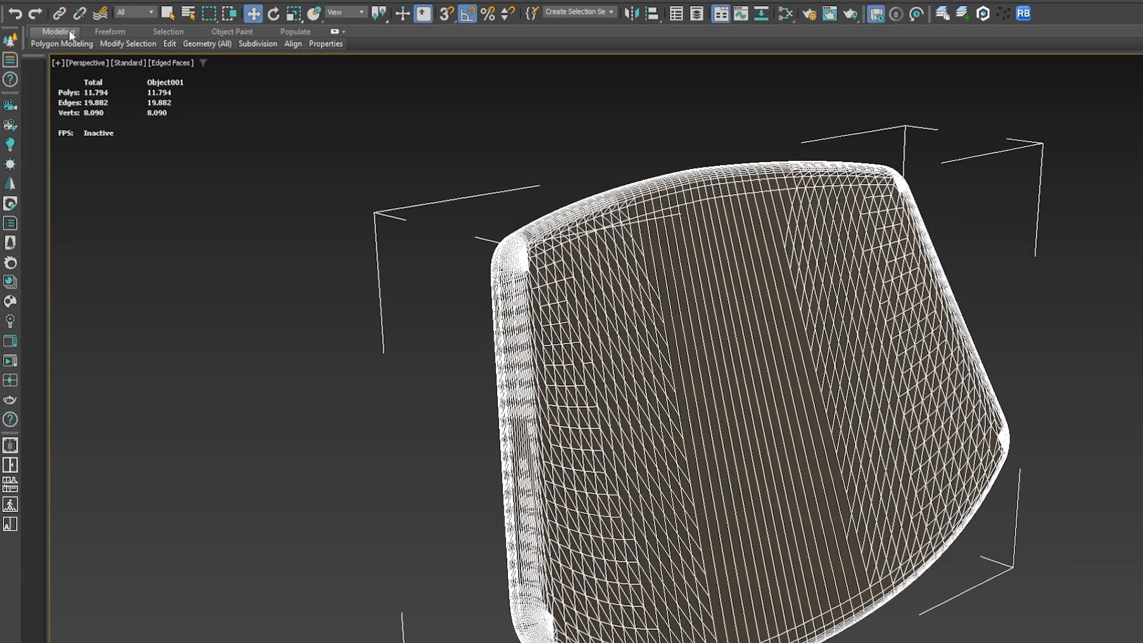
# Step: Quadrify the whole backrest mesh and compute a ReForm Retopology modifier on it with a face count of 5000
pyautogui.moveTo(208, 44)
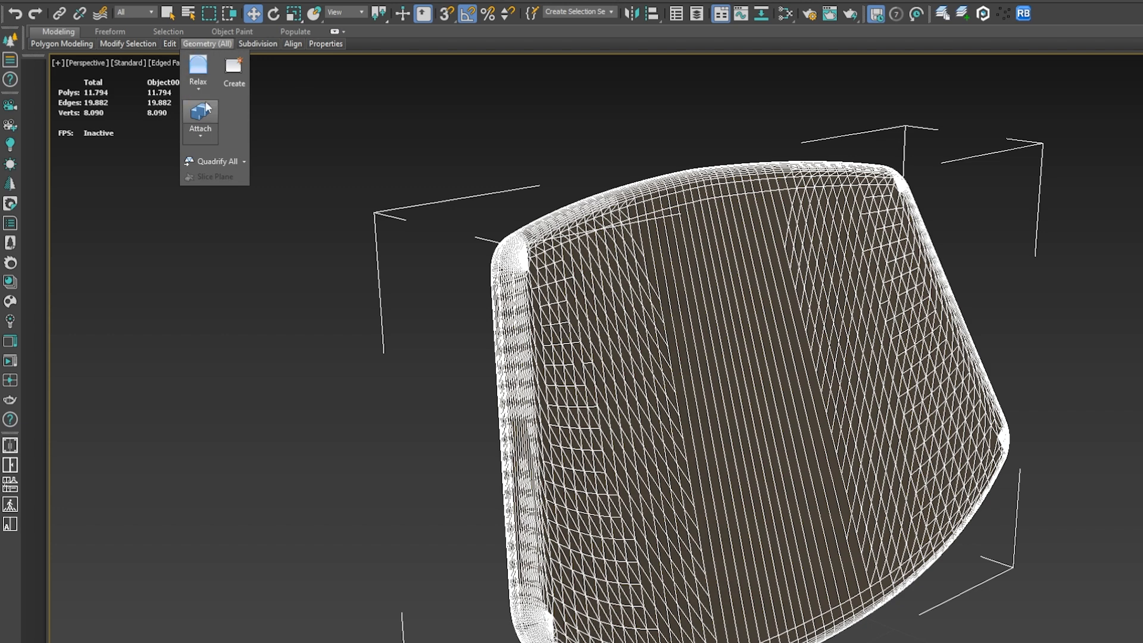
pyautogui.click(213, 162)
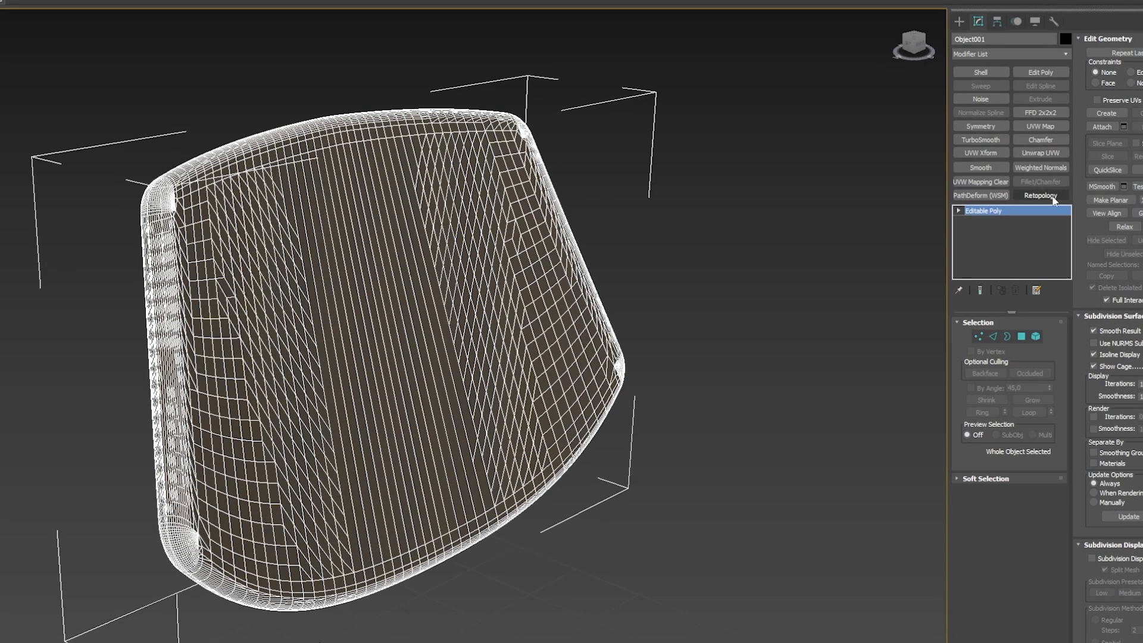
pyautogui.click(1045, 198)
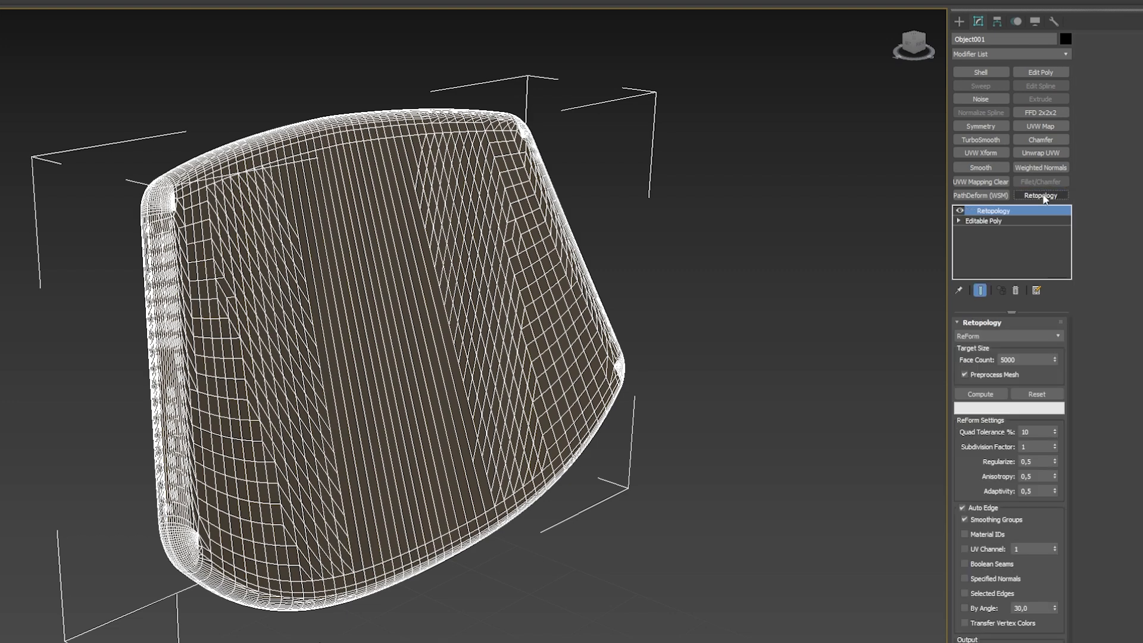
pyautogui.click(981, 394)
pyautogui.click(982, 395)
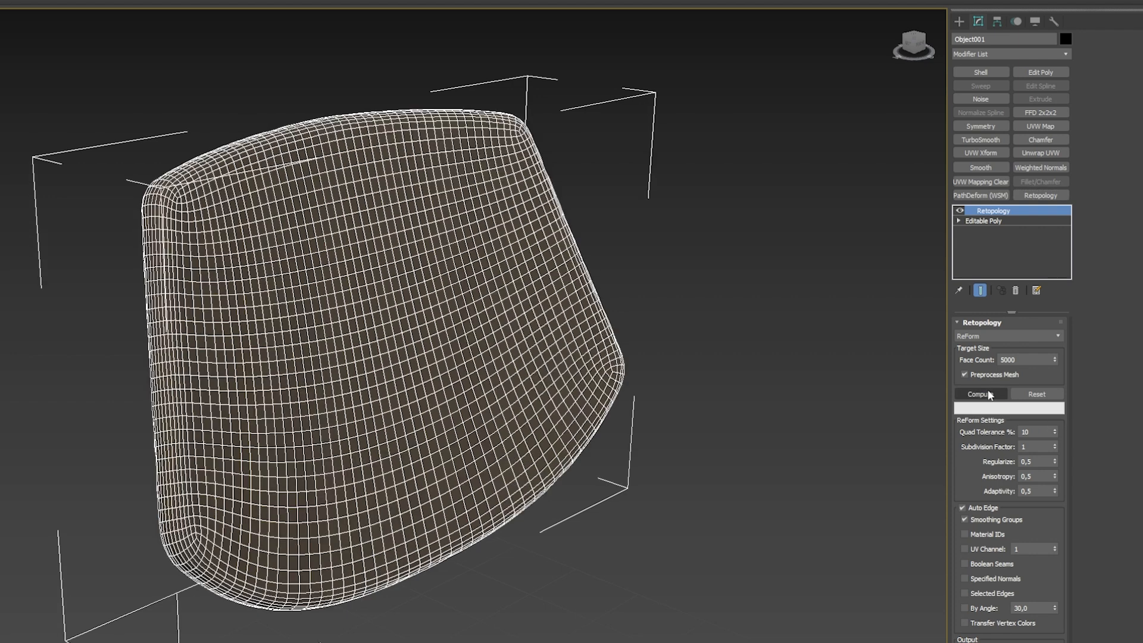
pyautogui.moveTo(382, 296)
pyautogui.keyDown('alt'); pyautogui.mouseDown(button='middle')
pyautogui.moveTo(357, 283)
pyautogui.moveTo(145, 273)
pyautogui.moveTo(375, 295)
pyautogui.moveTo(337, 314)
pyautogui.mouseUp(button='middle'); pyautogui.keyUp('alt')
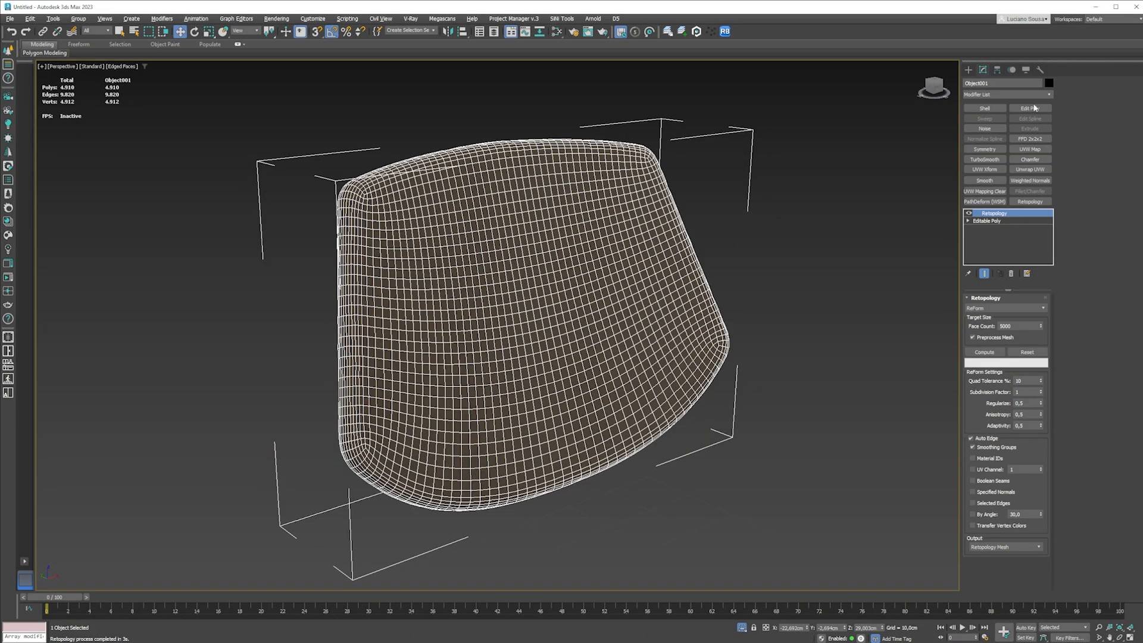
# Step: Add an Edit Poly modifier above the Retopology and select edge loops across the backrest's face to check their flow
pyautogui.click(1029, 108)
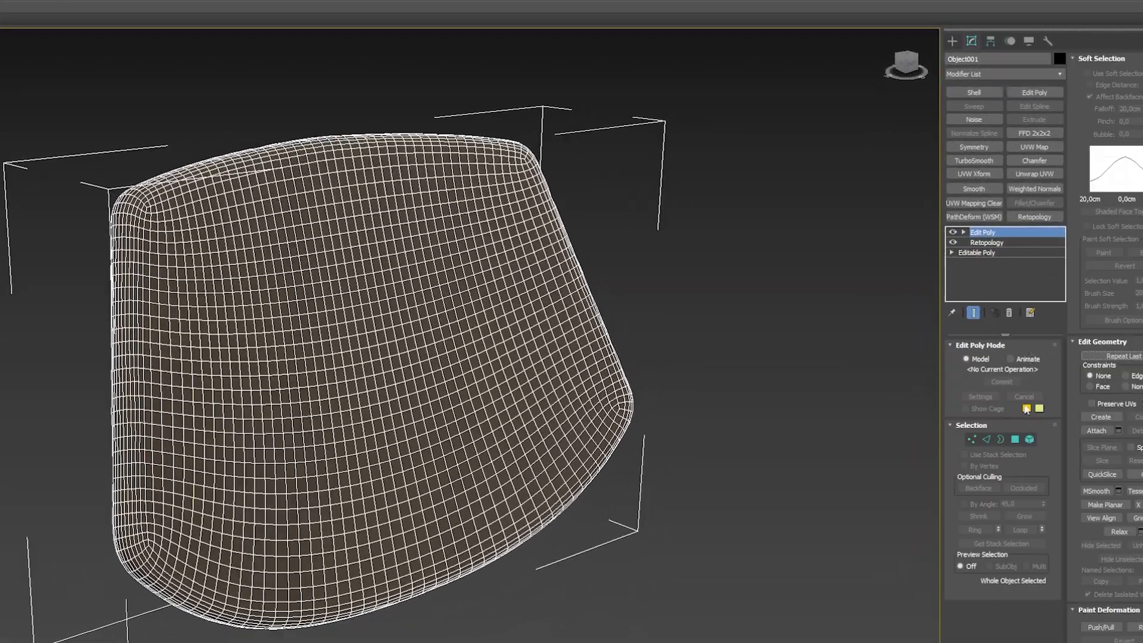
pyautogui.click(986, 440)
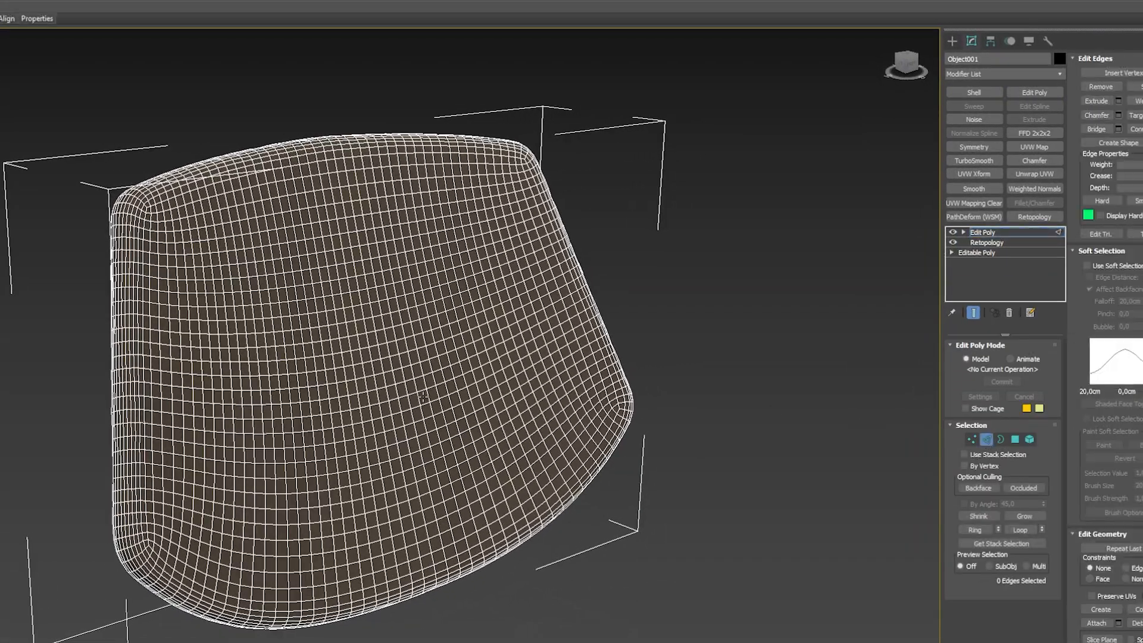
pyautogui.keyDown('alt'); pyautogui.moveTo(331, 335); pyautogui.dragTo(356, 339, button='middle'); pyautogui.keyUp('alt')
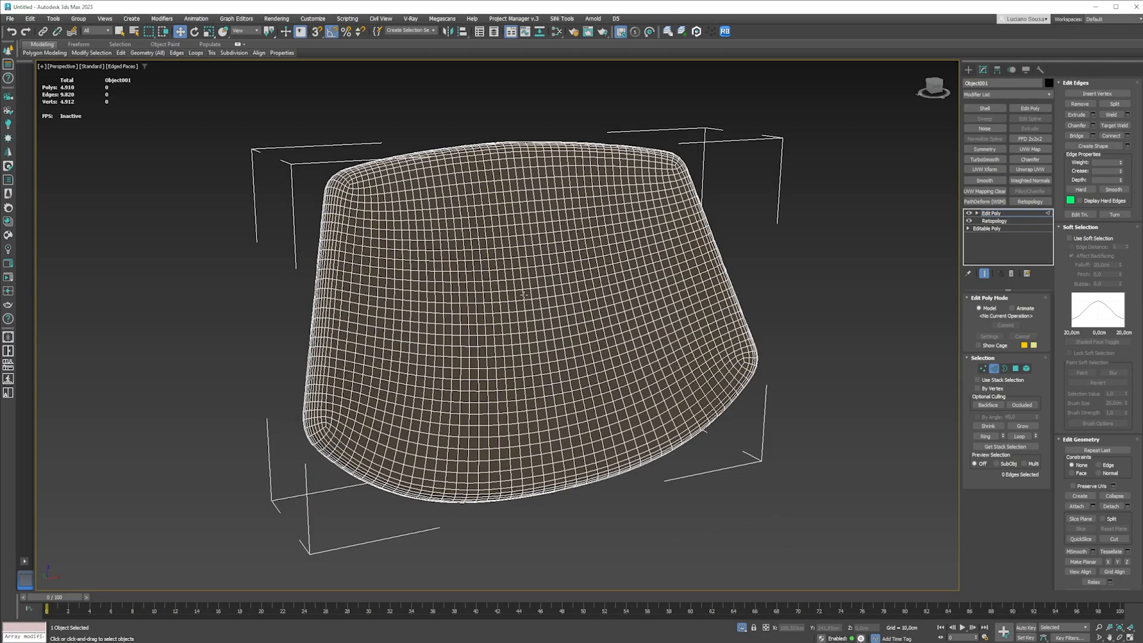
pyautogui.doubleClick(523, 295)
pyautogui.keyDown('alt'); pyautogui.moveTo(489, 188); pyautogui.dragTo(464, 146, button='middle'); pyautogui.keyUp('alt')
pyautogui.keyDown('alt'); pyautogui.moveTo(453, 461); pyautogui.dragTo(483, 172, button='middle'); pyautogui.keyUp('alt')
pyautogui.doubleClick(333, 318)
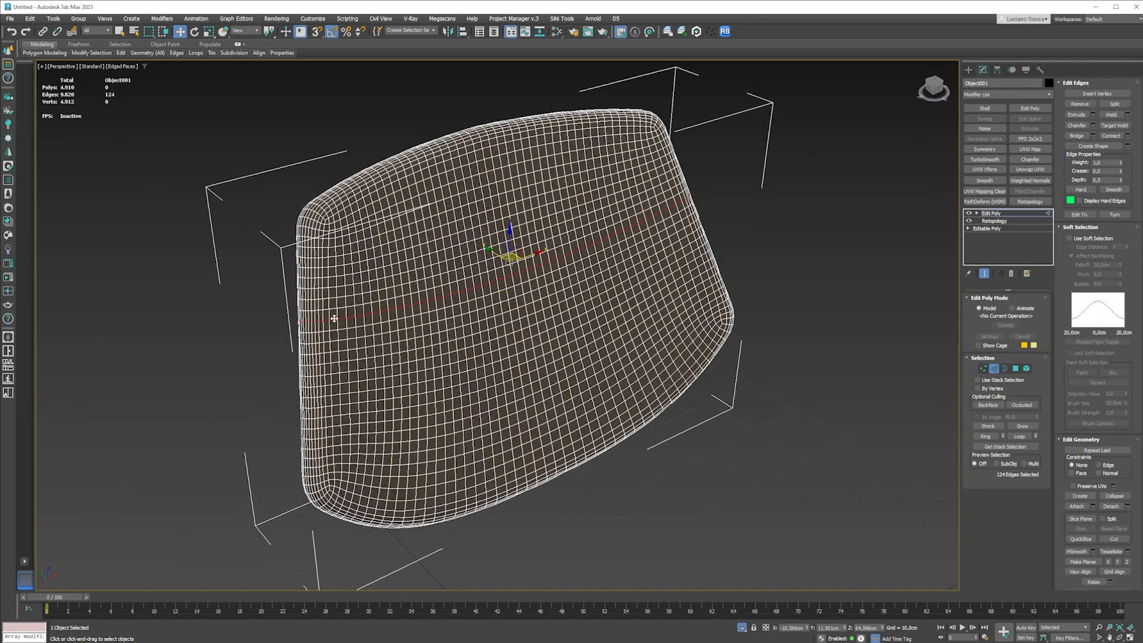
# Step: Select edge loops around the backrest's rim and on its face to check that they run continuously
pyautogui.keyDown('alt'); pyautogui.moveTo(451, 239); pyautogui.dragTo(421, 335, button='middle'); pyautogui.keyUp('alt')
pyautogui.doubleClick(342, 374)
pyautogui.keyDown('alt'); pyautogui.moveTo(342, 373); pyautogui.dragTo(454, 360, button='middle'); pyautogui.keyUp('alt')
pyautogui.doubleClick(315, 350)
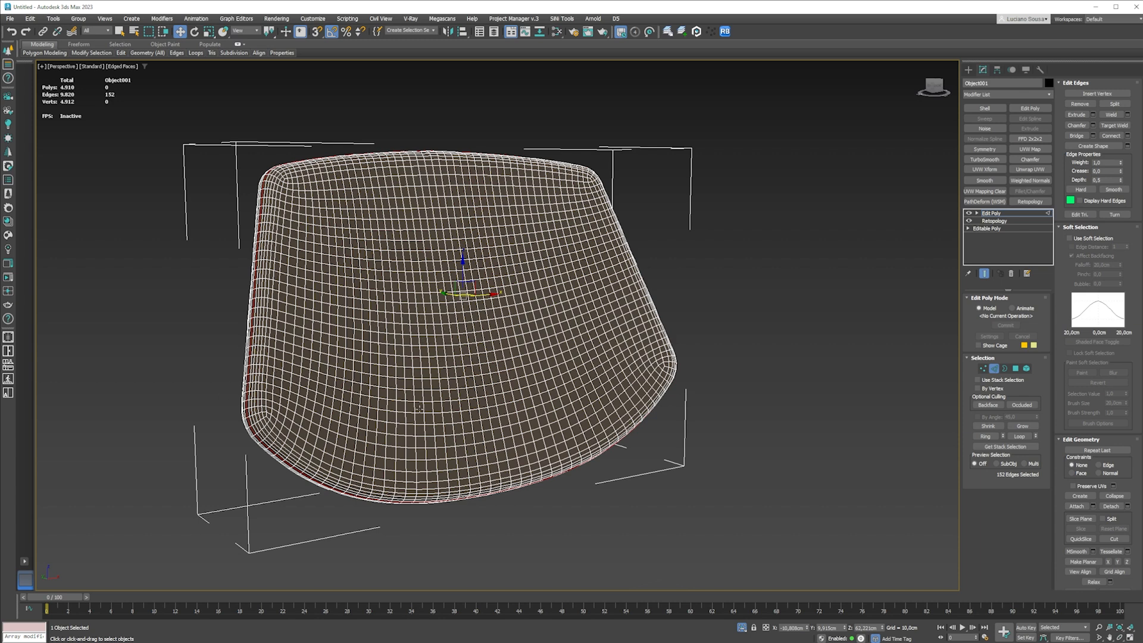
pyautogui.doubleClick(426, 341)
pyautogui.keyDown('alt'); pyautogui.moveTo(317, 253); pyautogui.dragTo(459, 234, button='middle'); pyautogui.keyUp('alt')
pyautogui.scroll(3, 362, 231)
pyautogui.doubleClick(362, 232)
pyautogui.scroll(-3, 361, 229)
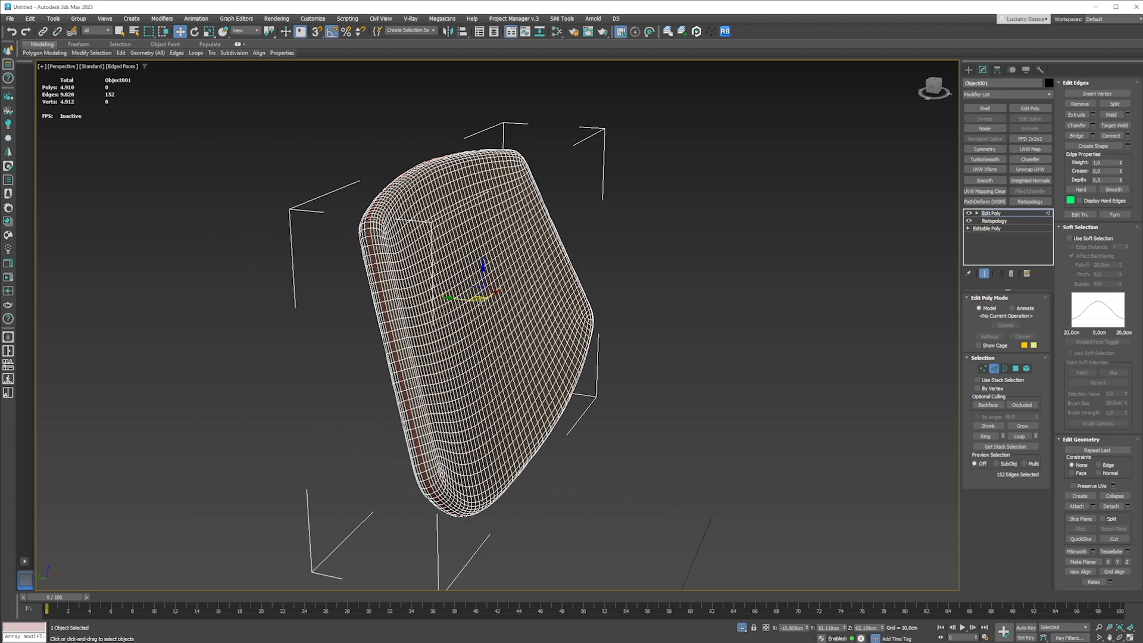
pyautogui.keyDown('alt'); pyautogui.moveTo(381, 333); pyautogui.dragTo(432, 332, button='middle'); pyautogui.keyUp('alt')
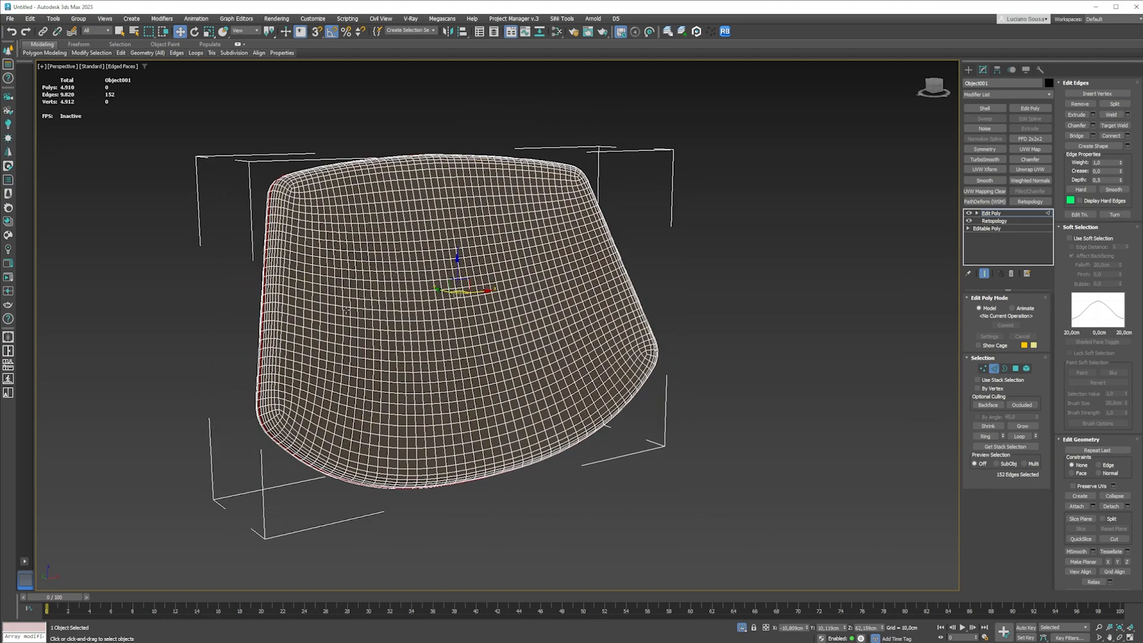
# Step: Clear the edge selection and examine the backrest's rim up close for uneven edges and surface irregularities
pyautogui.moveTo(371, 356); pyautogui.dragTo(403, 357, button='middle')
pyautogui.scroll(2, 403, 356)
pyautogui.keyDown('alt'); pyautogui.moveTo(403, 357); pyautogui.dragTo(411, 325, button='middle'); pyautogui.keyUp('alt')
pyautogui.scroll(3, 379, 309)
pyautogui.click(573, 294)
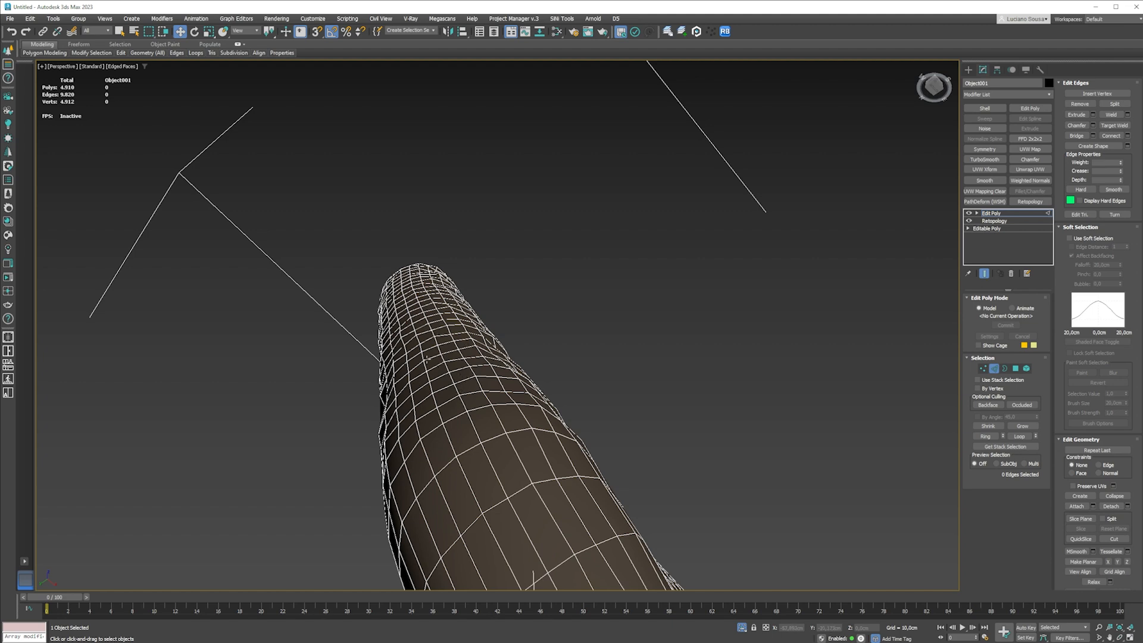
pyautogui.moveTo(474, 344)
pyautogui.keyDown('alt'); pyautogui.mouseDown(button='middle')
pyautogui.moveTo(487, 347)
pyautogui.moveTo(469, 347)
pyautogui.mouseUp(button='middle'); pyautogui.keyUp('alt')
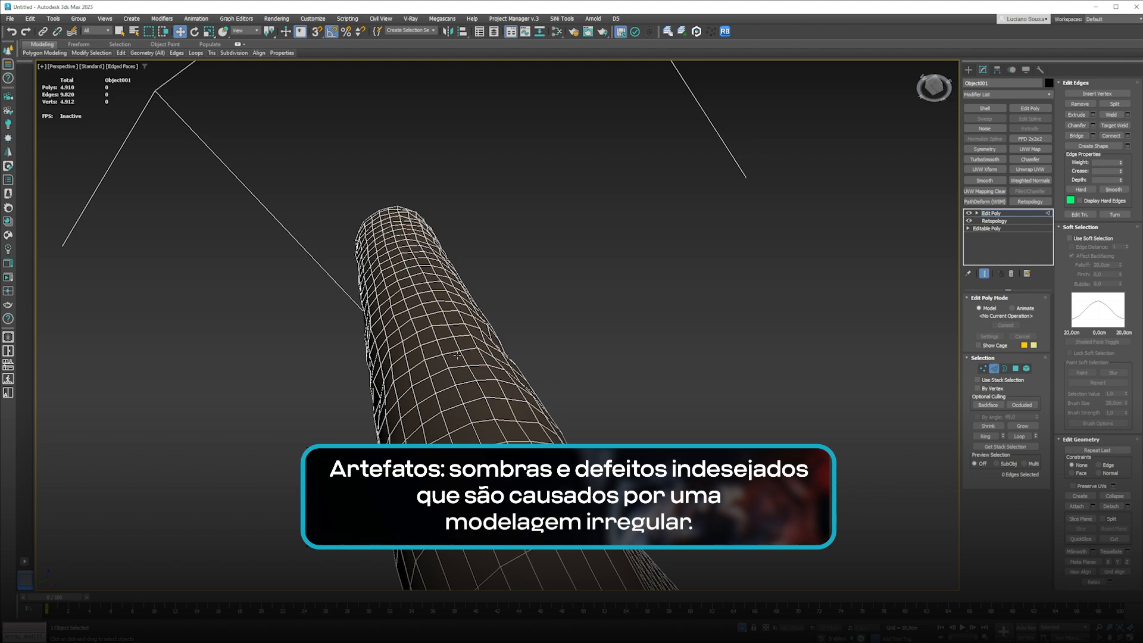
pyautogui.keyDown('alt'); pyautogui.moveTo(409, 298); pyautogui.dragTo(436, 312, button='middle'); pyautogui.keyUp('alt')
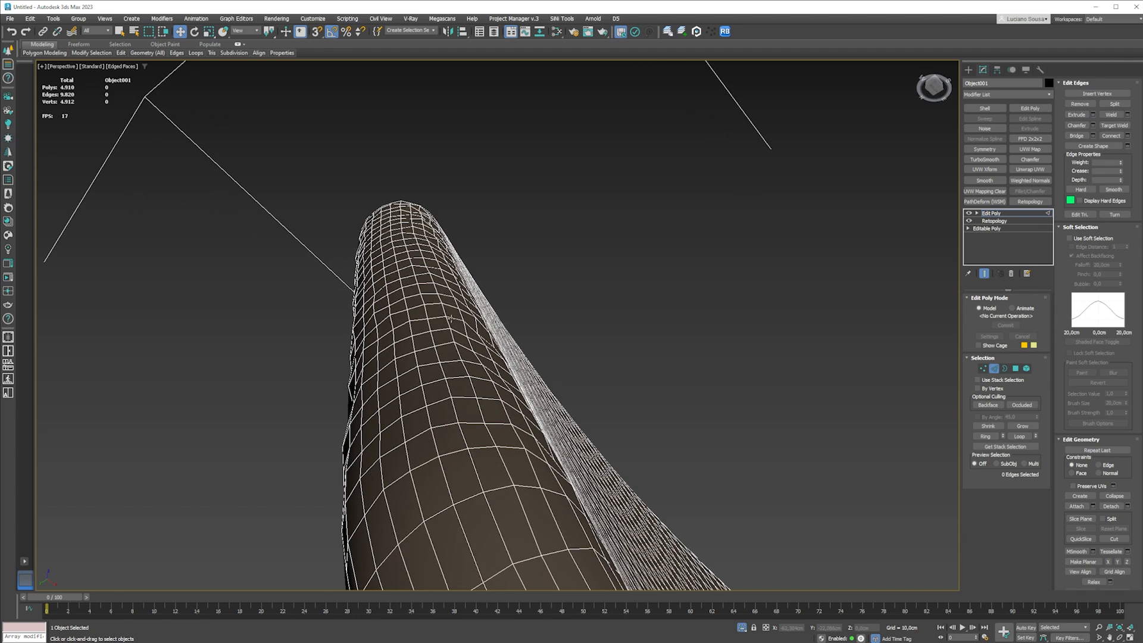
# Step: Add a Relax modifier above the backrest's Edit Poly and set its Relax Value to 1,0
pyautogui.click(993, 368)
pyautogui.click(989, 94)
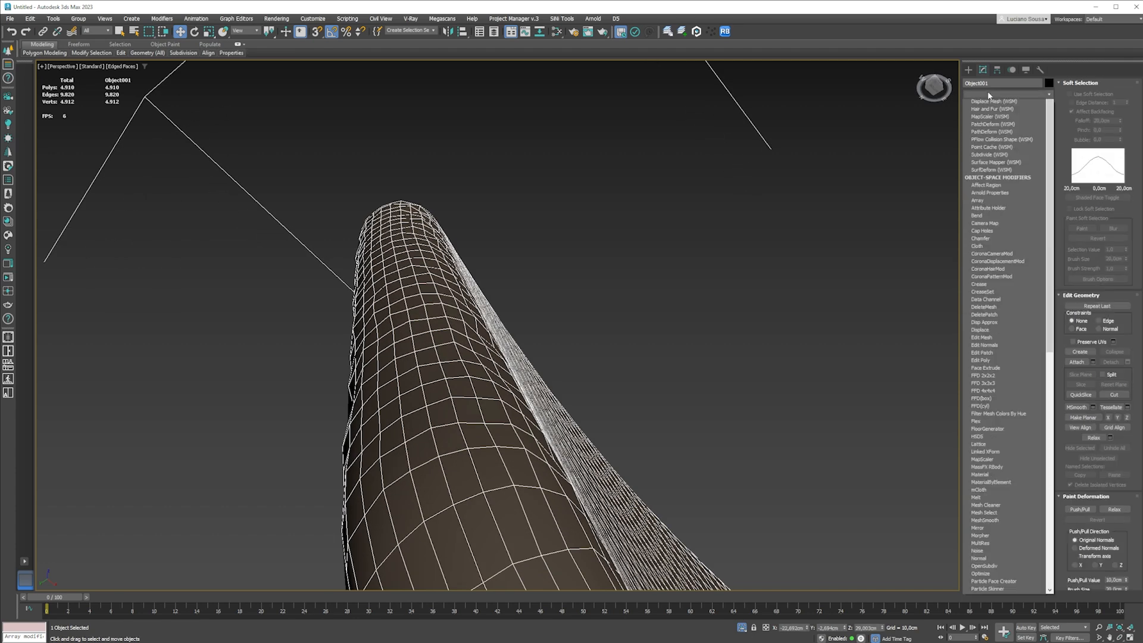
pyautogui.press('r')
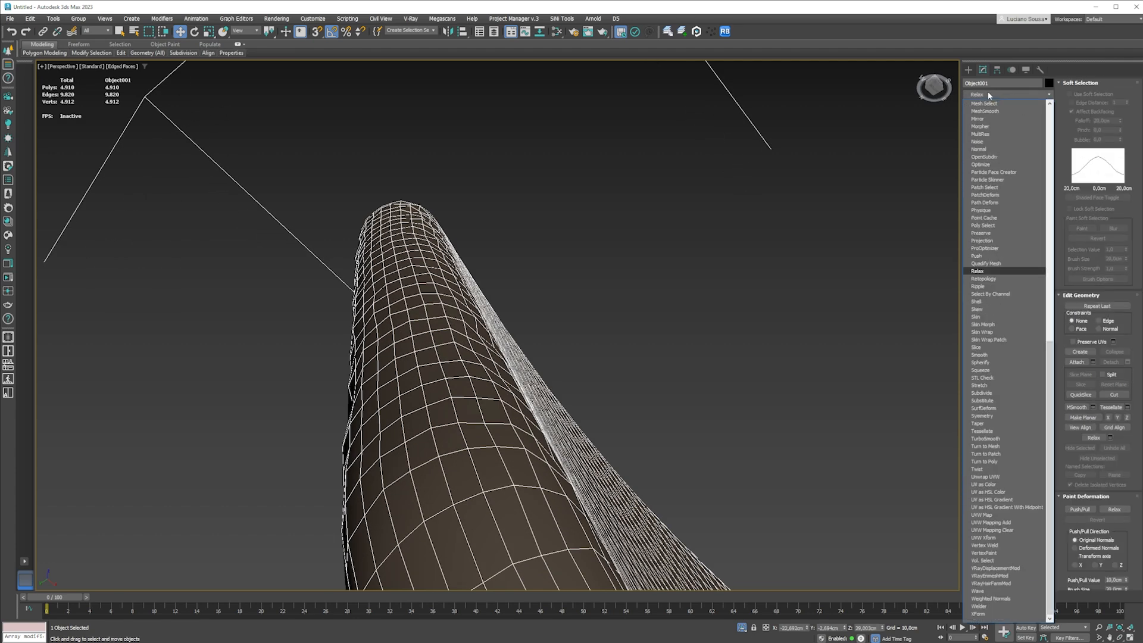
pyautogui.click(989, 273)
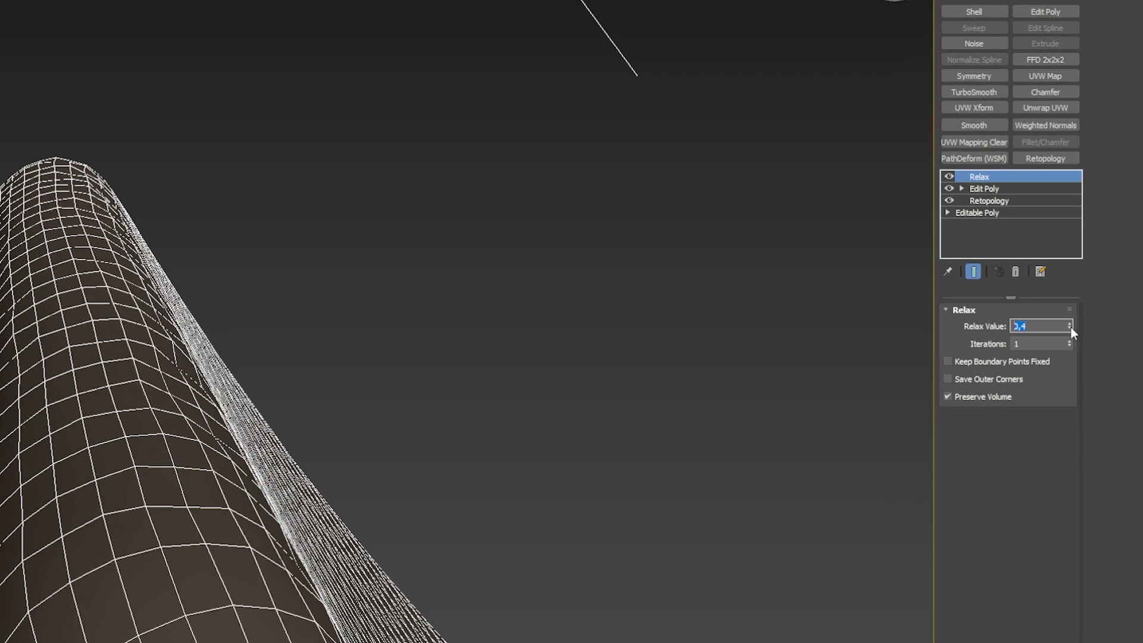
pyautogui.moveTo(1045, 308); pyautogui.dragTo(1056, 295)
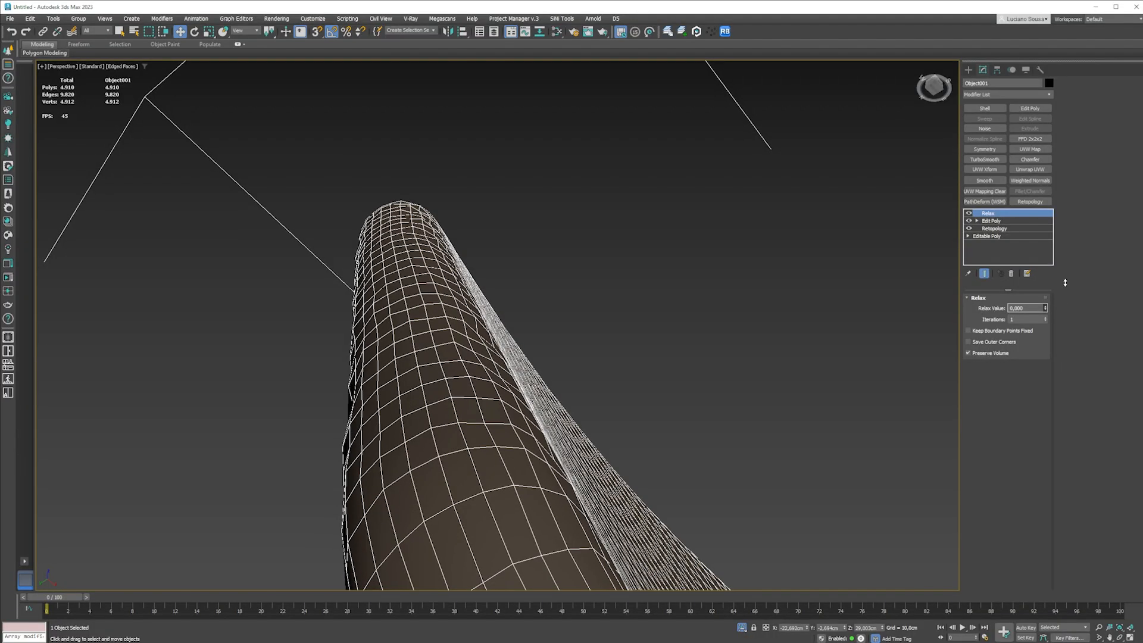
pyautogui.moveTo(1066, 263); pyautogui.dragTo(1065, 263)
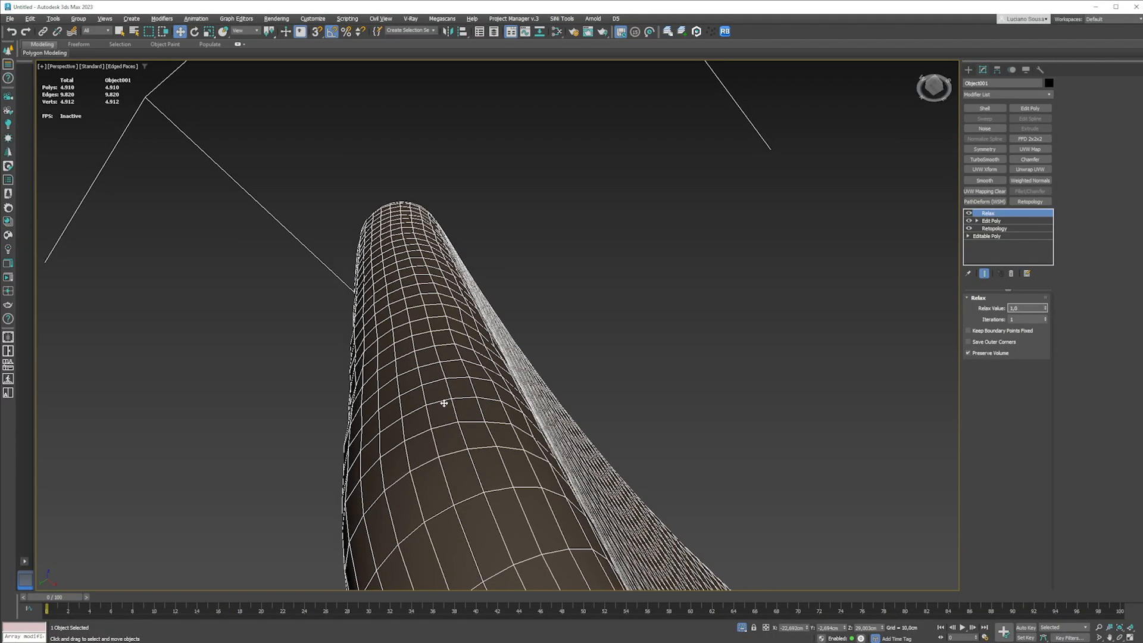
pyautogui.keyDown('alt'); pyautogui.moveTo(445, 403); pyautogui.dragTo(448, 382, button='middle'); pyautogui.keyUp('alt')
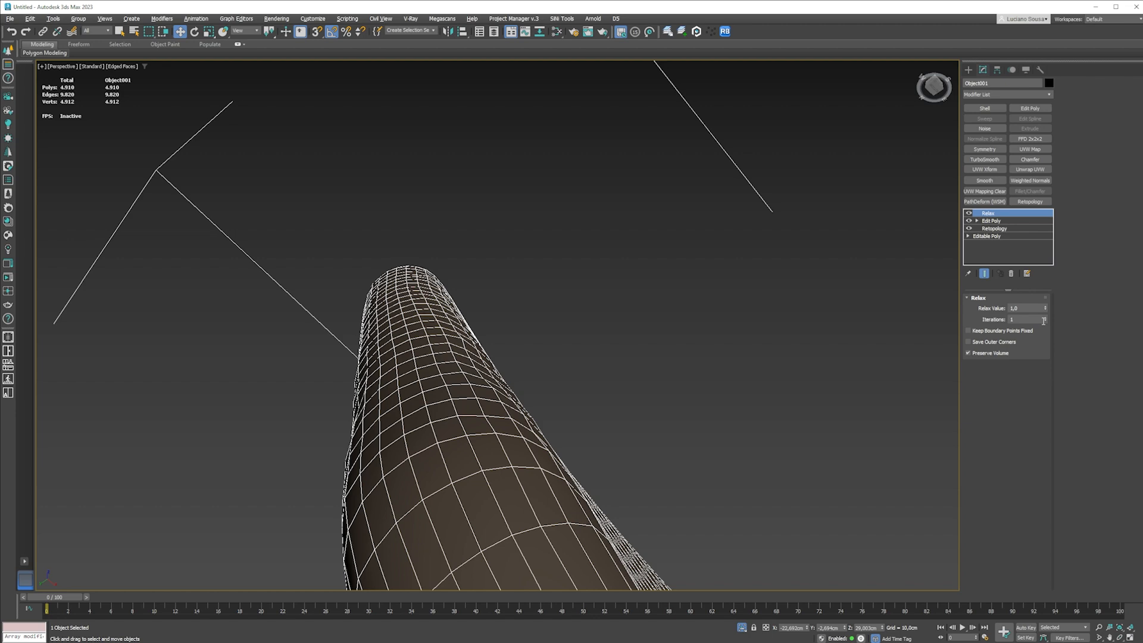
# Step: Raise the backrest's Relax iterations to 25 and inspect the rim and the whole shape
pyautogui.moveTo(1047, 319); pyautogui.dragTo(1059, 301)
pyautogui.keyDown('alt'); pyautogui.moveTo(439, 313); pyautogui.dragTo(430, 356, button='middle'); pyautogui.keyUp('alt')
pyautogui.scroll(-5, 402, 290)
pyautogui.scroll(-2, 433, 335)
pyautogui.keyDown('alt'); pyautogui.moveTo(520, 316); pyautogui.dragTo(479, 383, button='middle'); pyautogui.keyUp('alt')
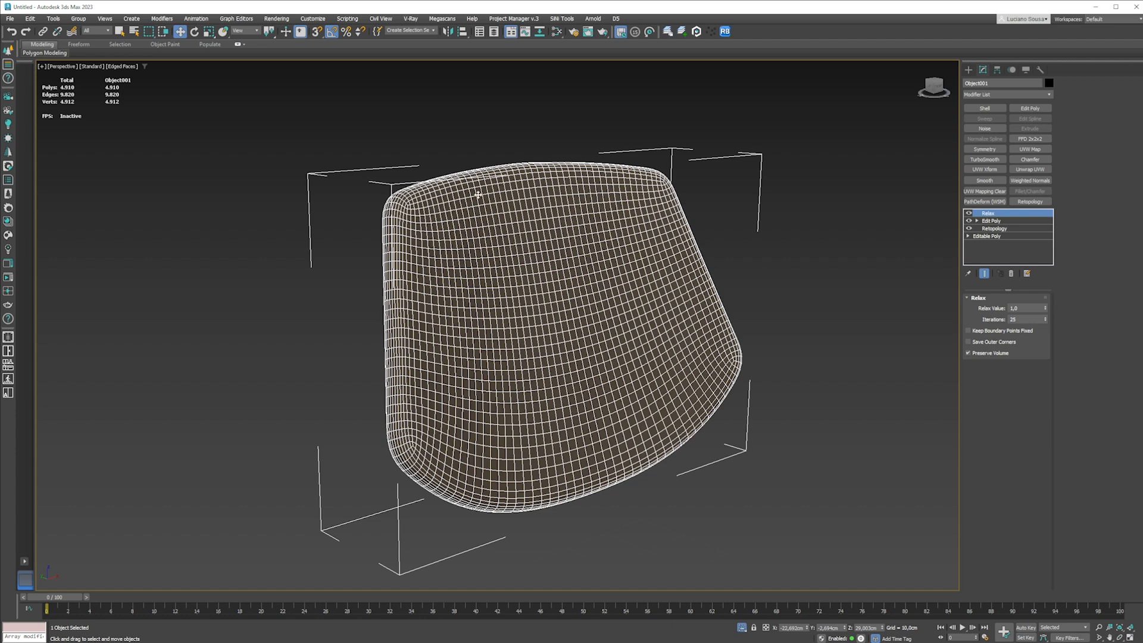
# Step: Try an extreme 1203 Relax iterations on the backrest, and reduce them to 2
pyautogui.moveTo(1046, 321); pyautogui.dragTo(1023, 301)
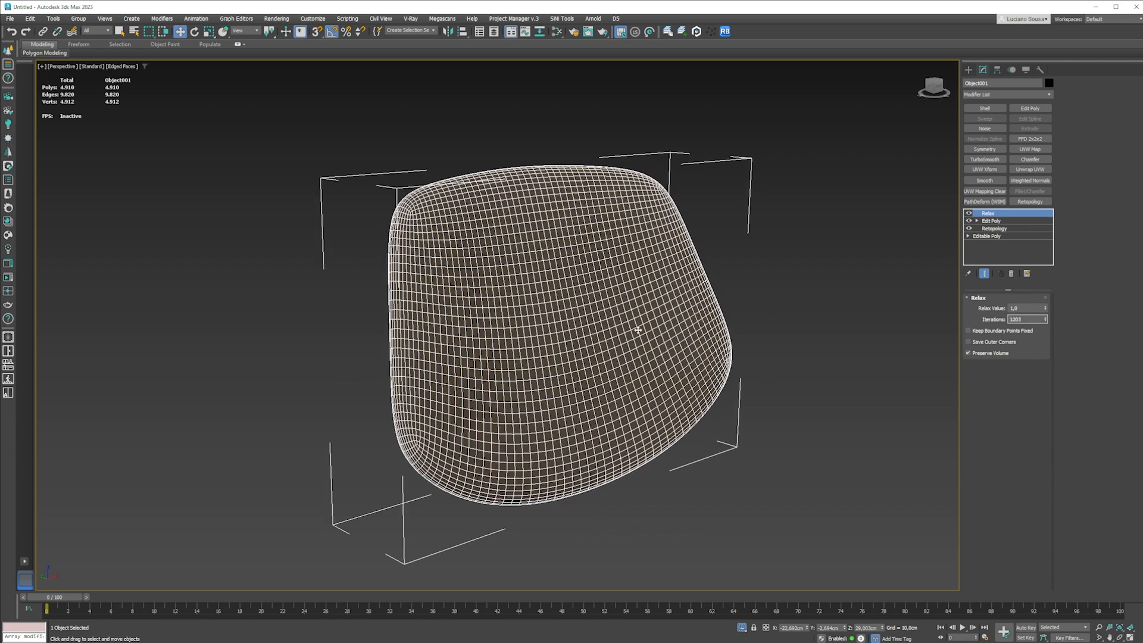
pyautogui.moveTo(1049, 329); pyautogui.dragTo(1010, 638)
pyautogui.scroll(5, 387, 431)
pyautogui.keyDown('alt'); pyautogui.moveTo(402, 429); pyautogui.dragTo(449, 306, button='middle'); pyautogui.keyUp('alt')
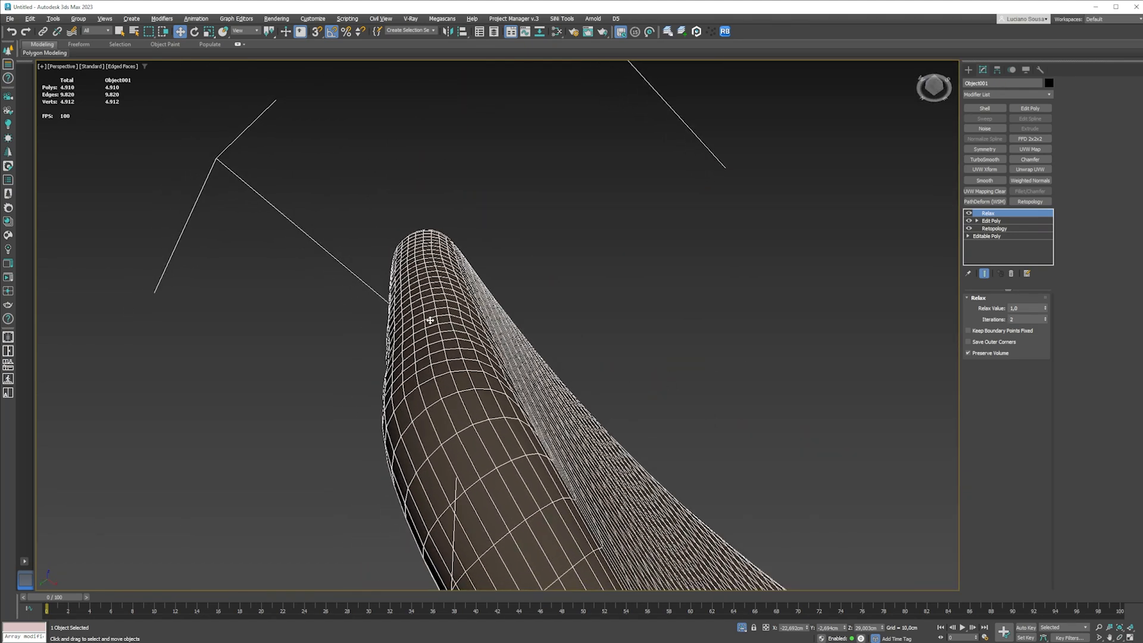
# Step: Set the backrest's Relax iterations to 27 and check the rim and overall shape
pyautogui.moveTo(1045, 320); pyautogui.dragTo(1043, 296)
pyautogui.keyDown('alt'); pyautogui.moveTo(497, 309); pyautogui.dragTo(403, 363, button='middle'); pyautogui.keyUp('alt')
pyautogui.scroll(-4, 402, 363)
pyautogui.scroll(3, 470, 312)
pyautogui.keyDown('alt'); pyautogui.moveTo(470, 312); pyautogui.dragTo(444, 395, button='middle'); pyautogui.keyUp('alt')
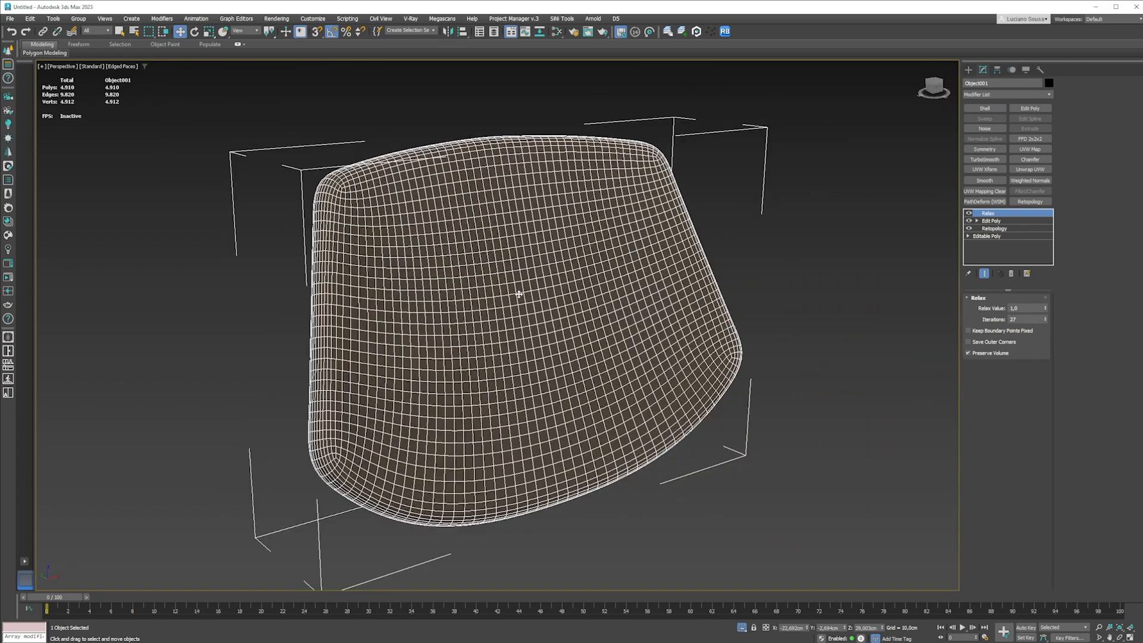
# Step: Preview the backrest with a TurboSmooth modifier without edged faces, and delete the modifier again
pyautogui.click(984, 159)
pyautogui.moveTo(467, 288)
pyautogui.keyDown('alt'); pyautogui.mouseDown(button='middle')
pyautogui.moveTo(416, 258)
pyautogui.moveTo(283, 263)
pyautogui.moveTo(403, 258)
pyautogui.moveTo(467, 265)
pyautogui.moveTo(489, 301)
pyautogui.moveTo(416, 273)
pyautogui.moveTo(355, 278)
pyautogui.moveTo(501, 285)
pyautogui.mouseUp(button='middle'); pyautogui.keyUp('alt')
pyautogui.press('F4')
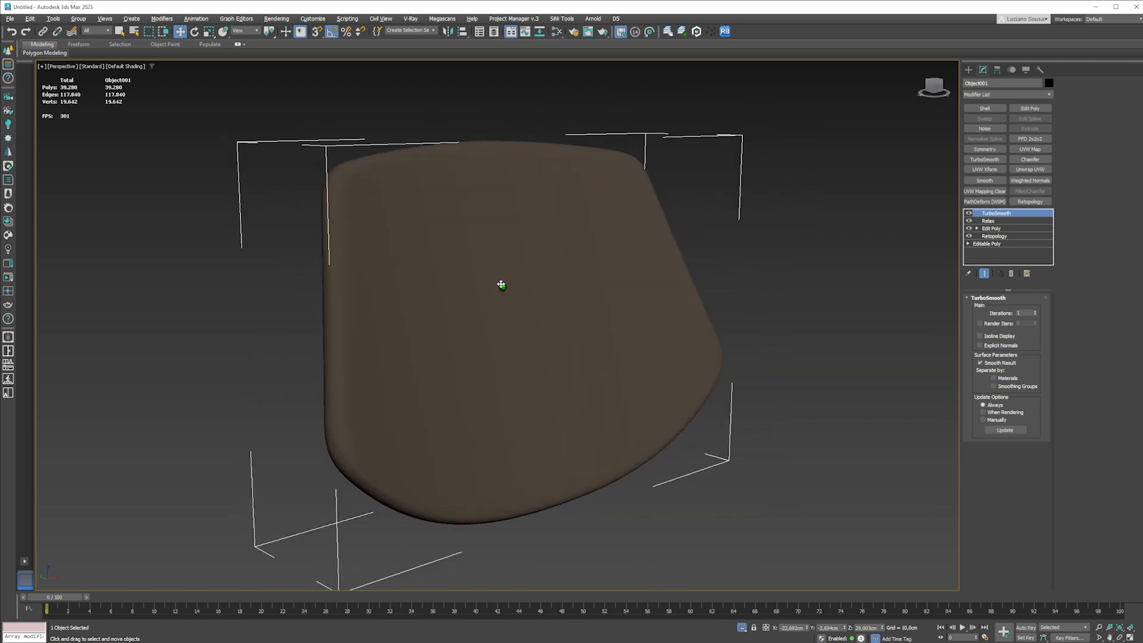
pyautogui.click(969, 212)
pyautogui.press('F4')
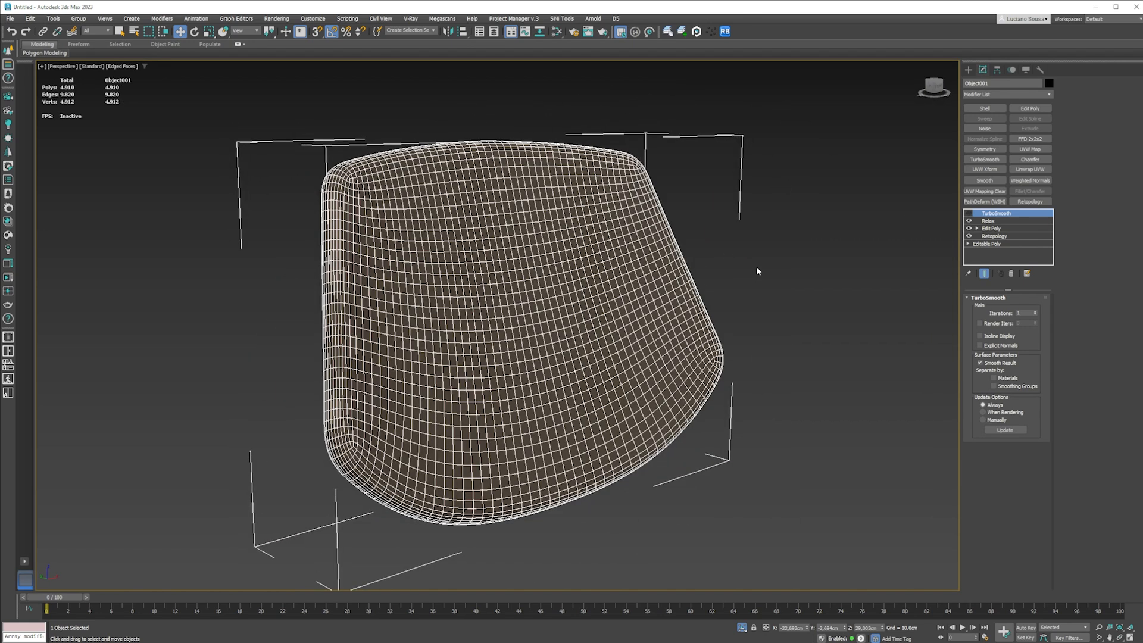
pyautogui.rightClick(1000, 213)
pyautogui.click(1012, 225)
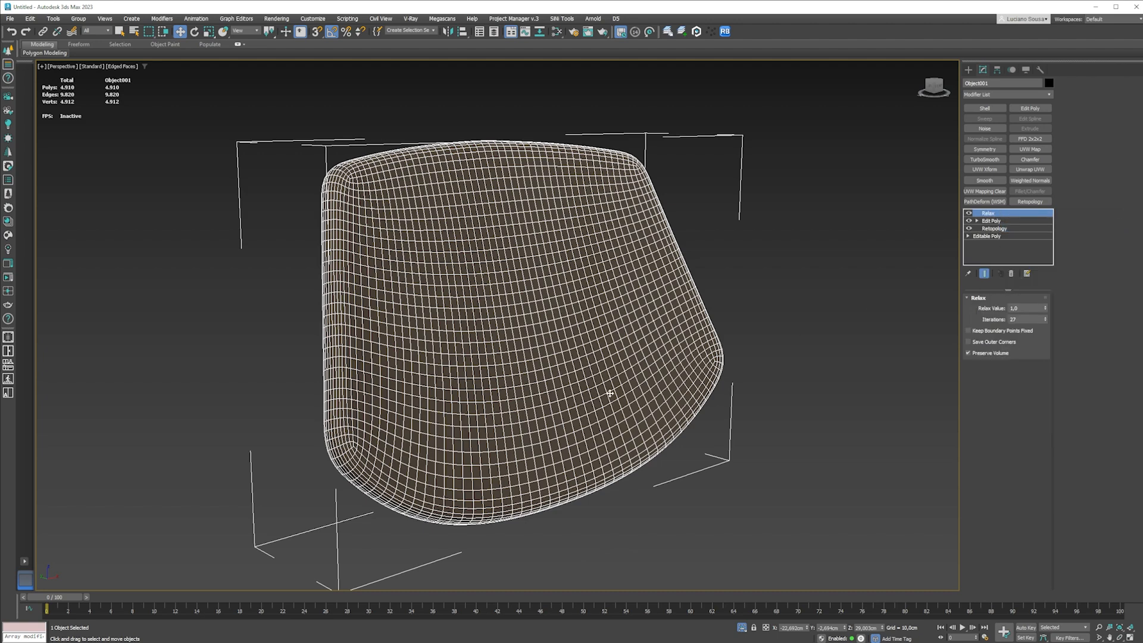
# Step: Bring back the rest of the chair, and isolate the seat cushion
pyautogui.keyDown('alt'); pyautogui.moveTo(413, 337); pyautogui.dragTo(484, 326, button='middle'); pyautogui.keyUp('alt')
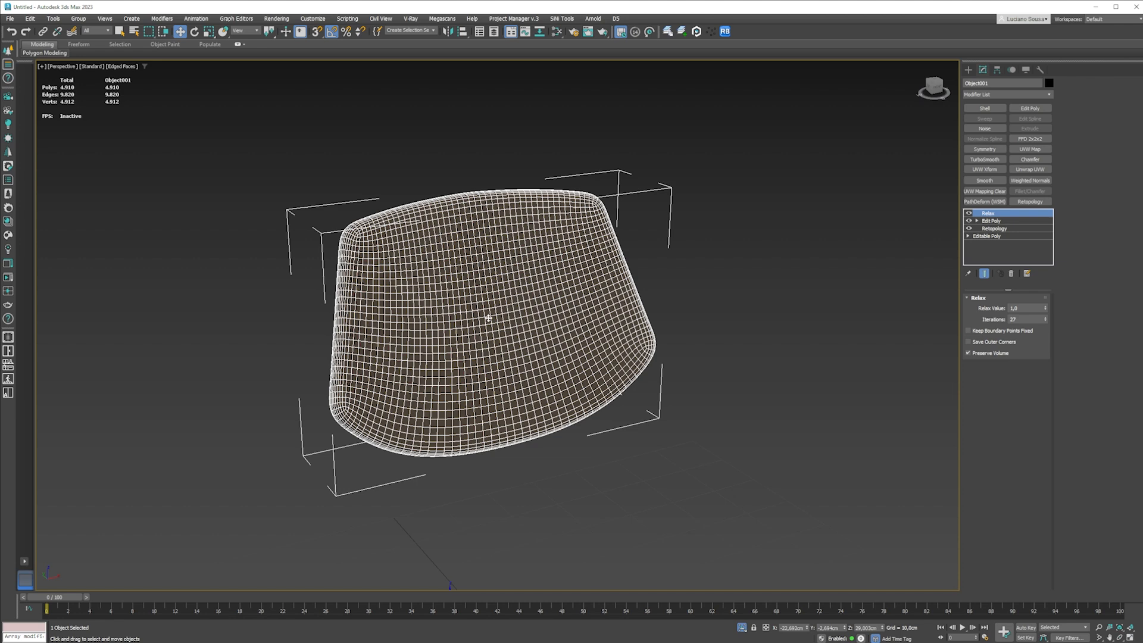
pyautogui.click(742, 627)
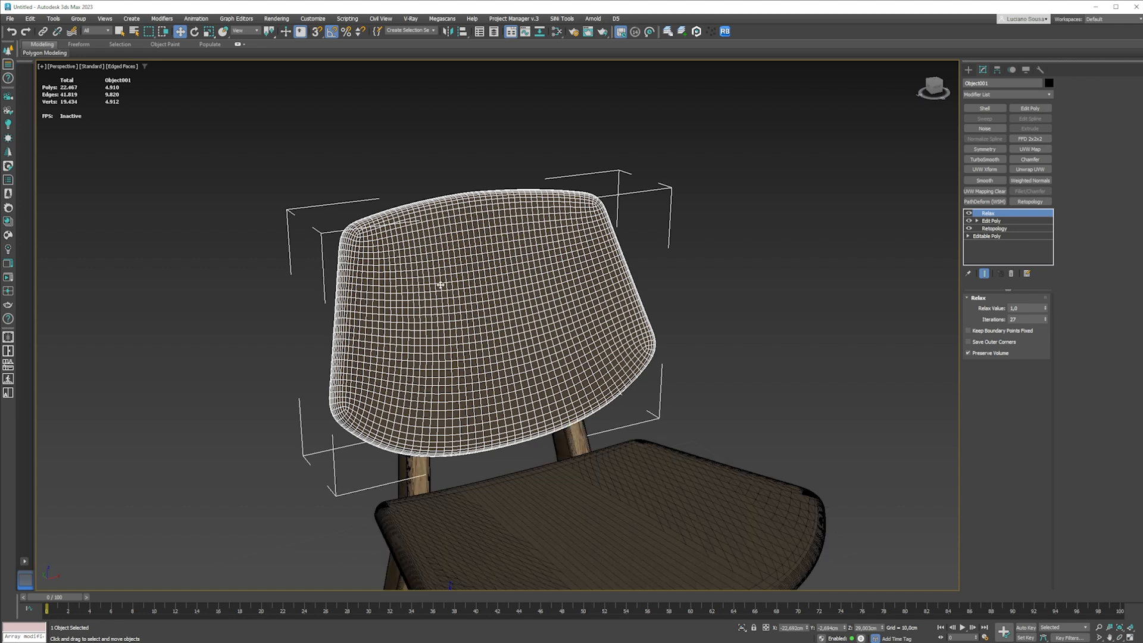
pyautogui.scroll(-5, 440, 285)
pyautogui.scroll(5, 506, 381)
pyautogui.keyDown('alt'); pyautogui.moveTo(509, 379); pyautogui.dragTo(523, 406, button='middle'); pyautogui.keyUp('alt')
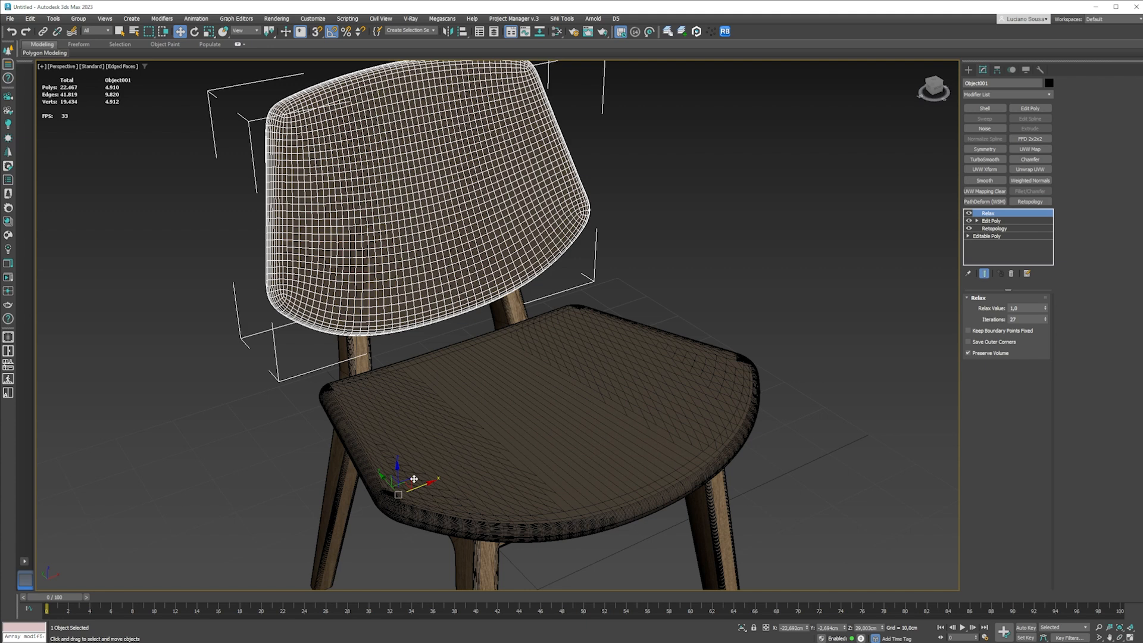
pyautogui.click(547, 414)
pyautogui.hotkey('alt', 'q')
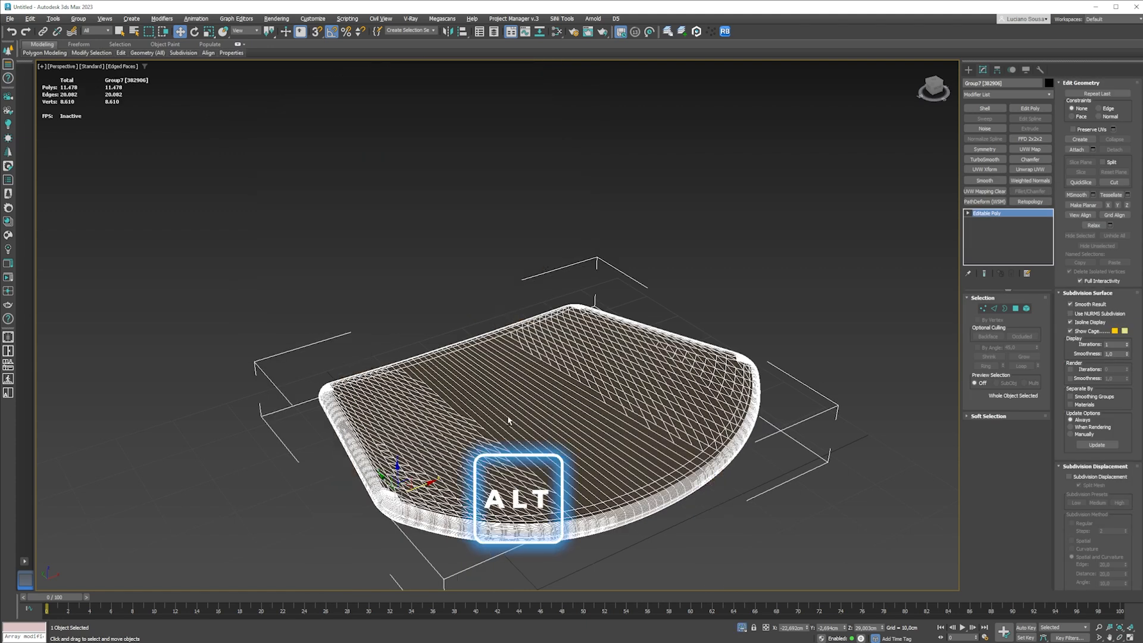
# Step: Select all open borders of the seat, convert them to vertices and weld the coinciding ones
pyautogui.click(1005, 308)
pyautogui.moveTo(581, 476); pyautogui.dragTo(561, 421, button='middle')
pyautogui.moveTo(203, 133); pyautogui.dragTo(817, 533)
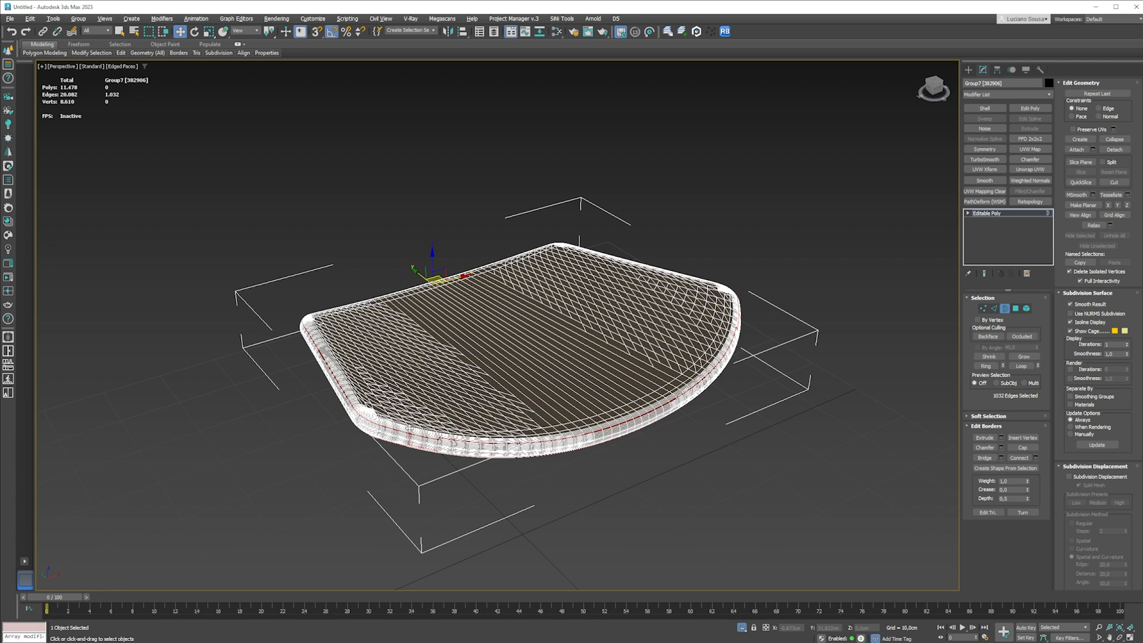
pyautogui.keyDown('ctrl'); pyautogui.click(983, 308); pyautogui.keyUp('ctrl')
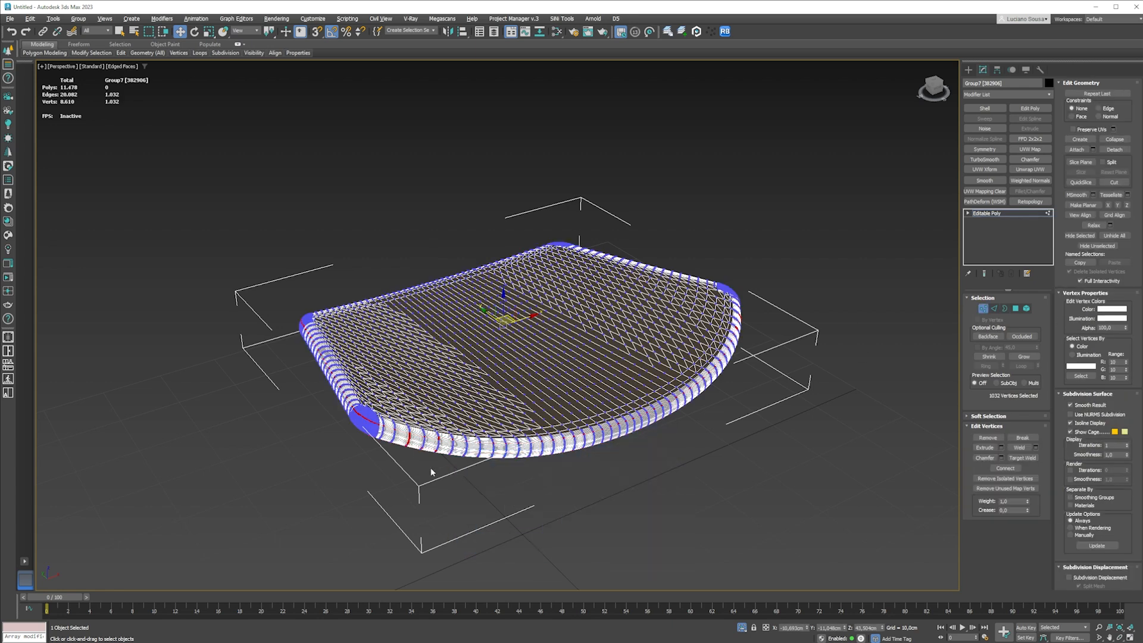
pyautogui.click(1035, 447)
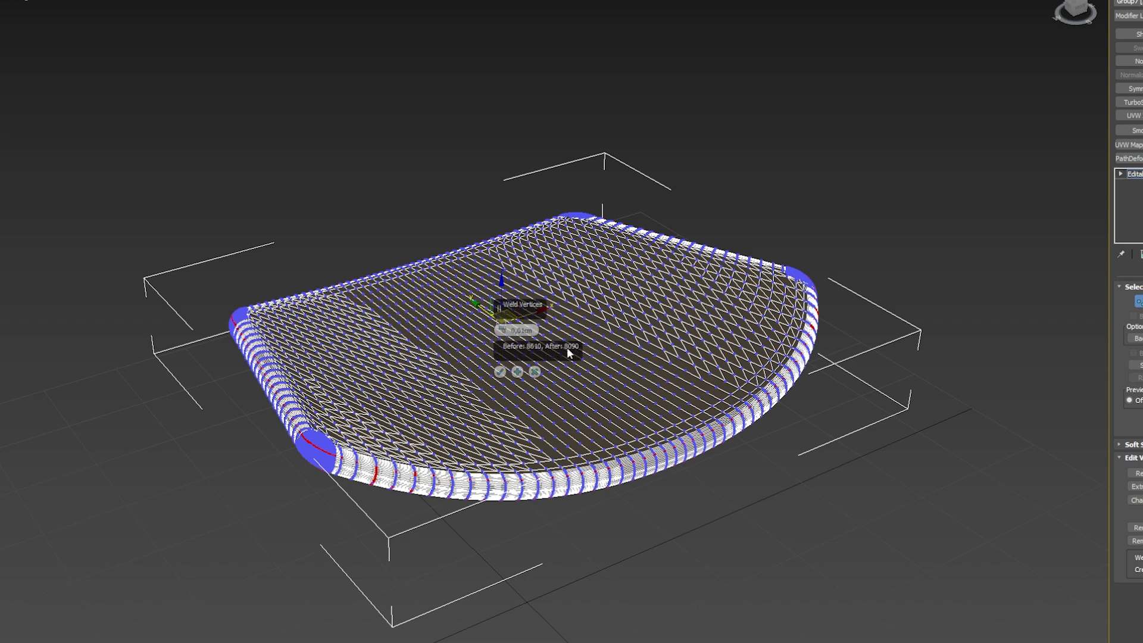
pyautogui.click(499, 371)
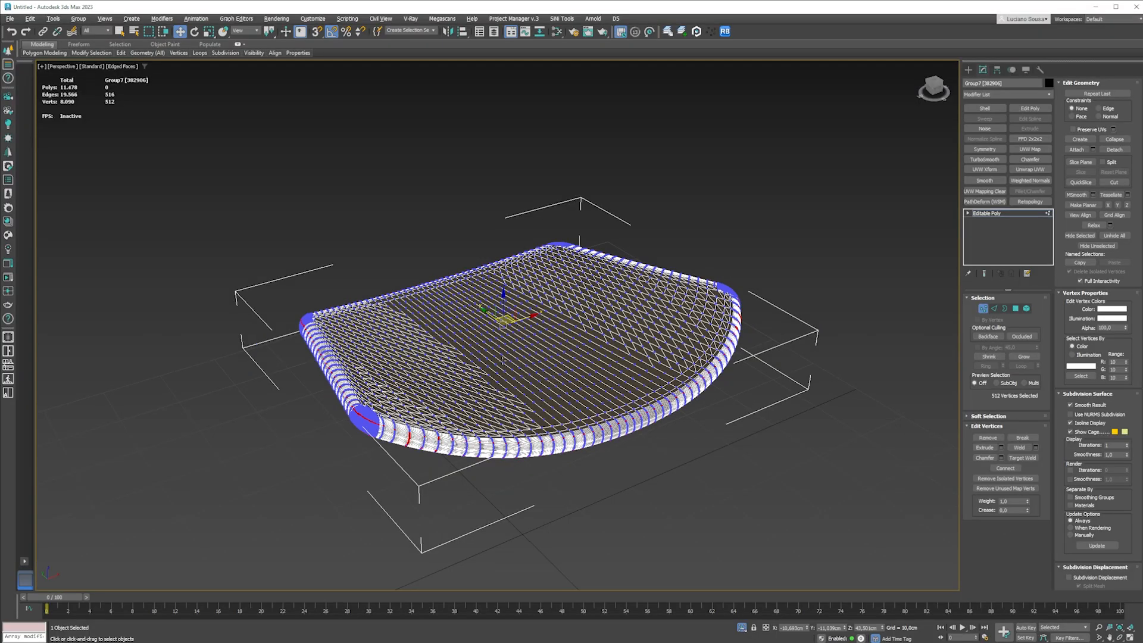
pyautogui.click(987, 215)
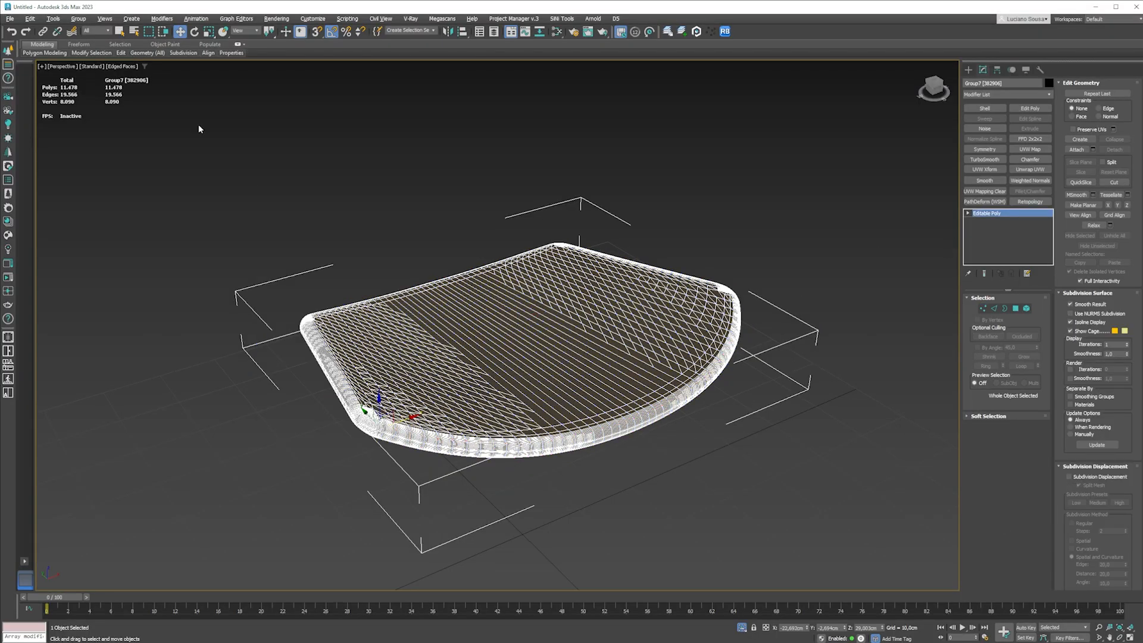
# Step: Quadrify the whole seat mesh and compute a ReForm Retopology modifier on it with a face count of 5000
pyautogui.click(147, 53)
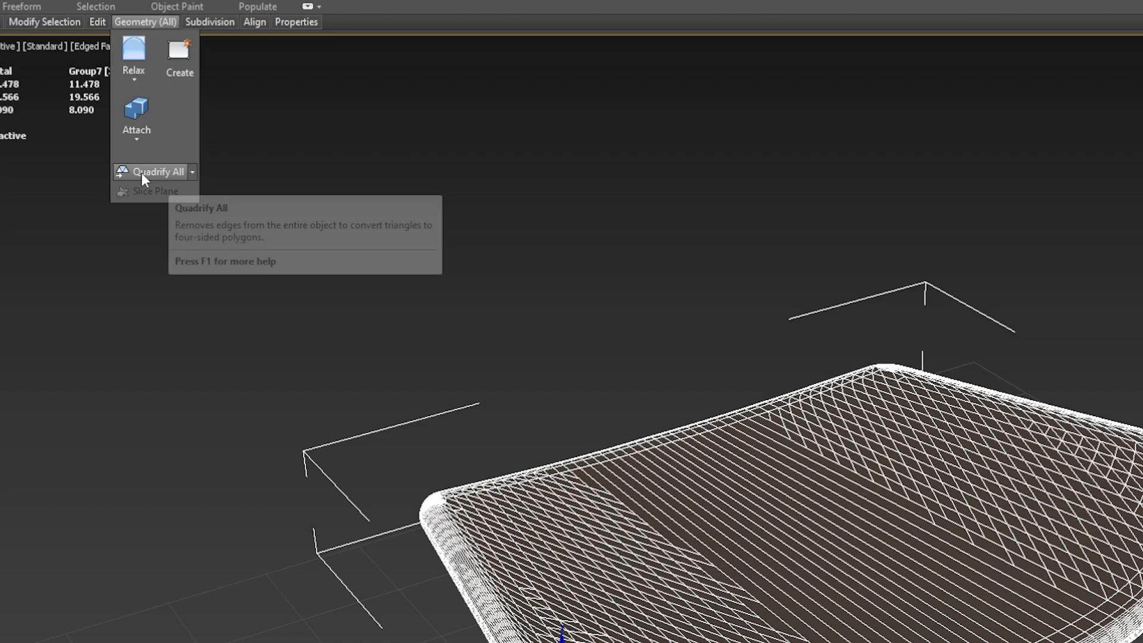
pyautogui.click(158, 173)
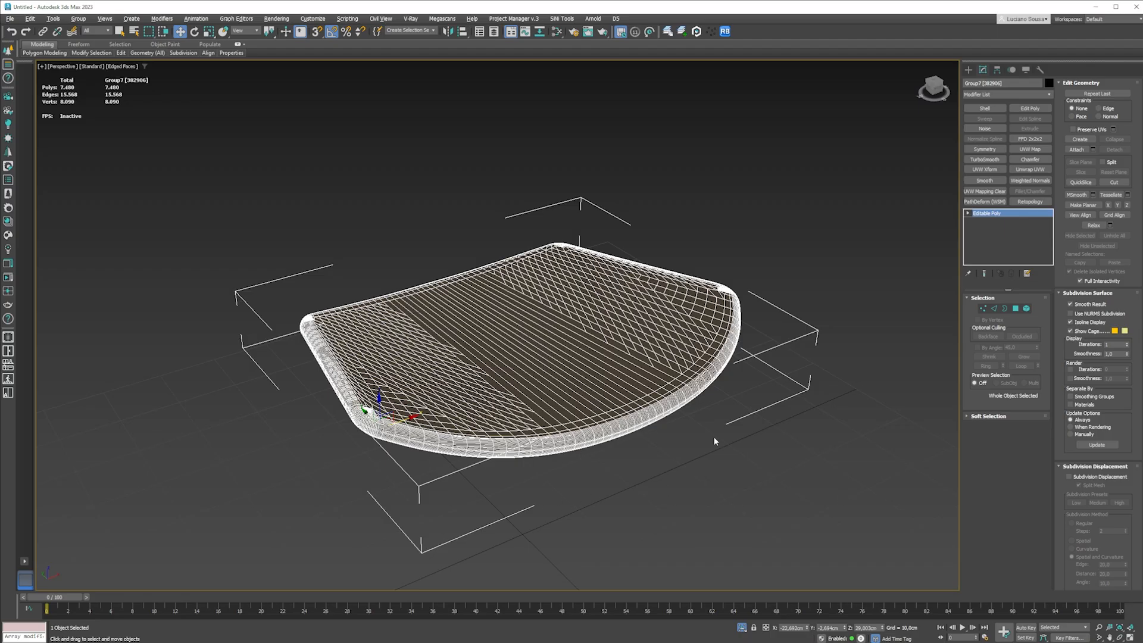
pyautogui.click(1029, 202)
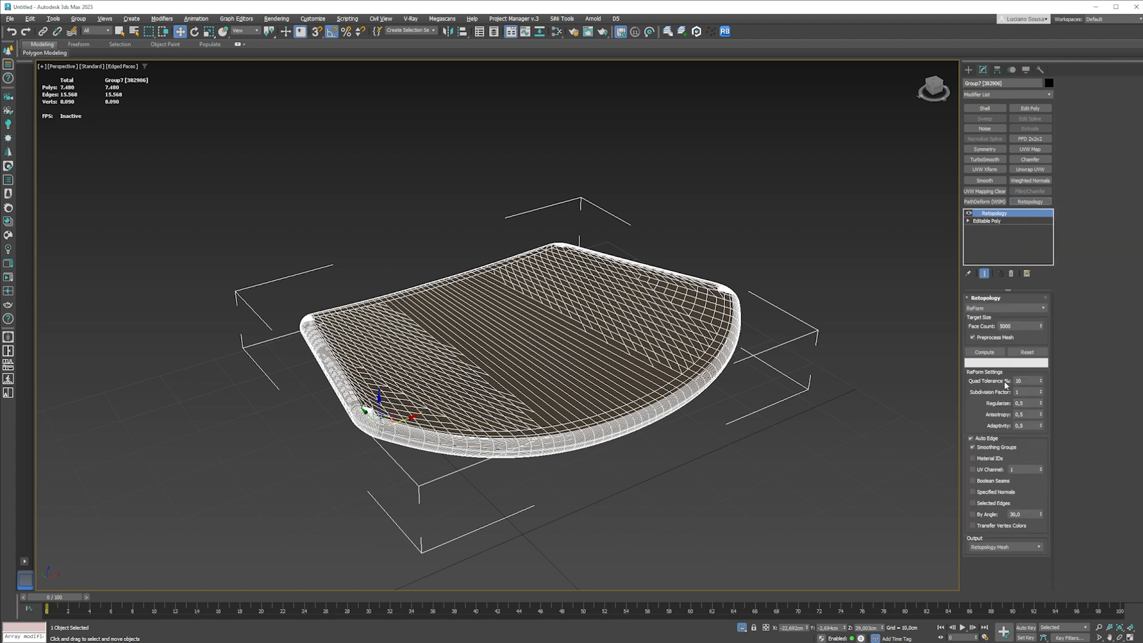
pyautogui.click(985, 355)
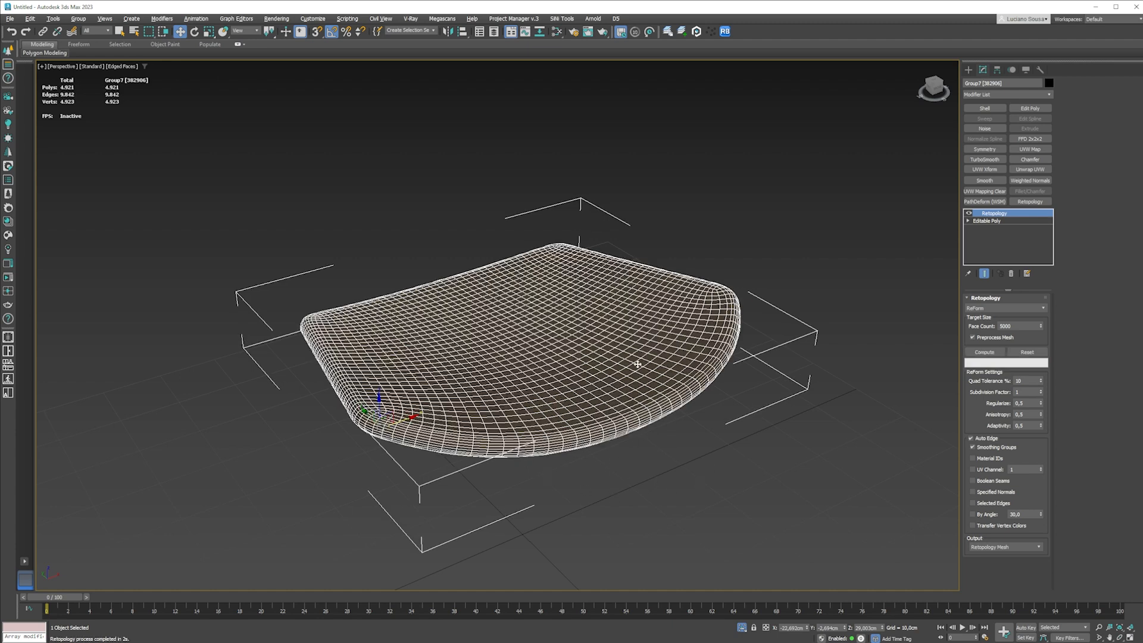
# Step: Add an Edit Poly modifier above the seat's Retopology and select edge loops across its face in both directions
pyautogui.click(1029, 108)
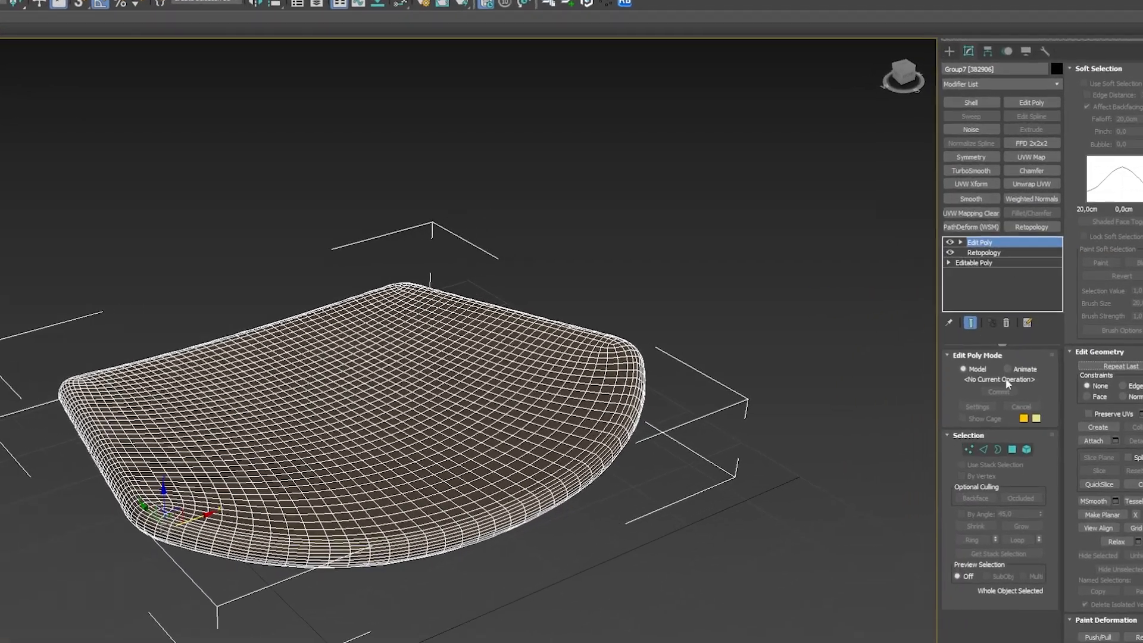
pyautogui.click(983, 450)
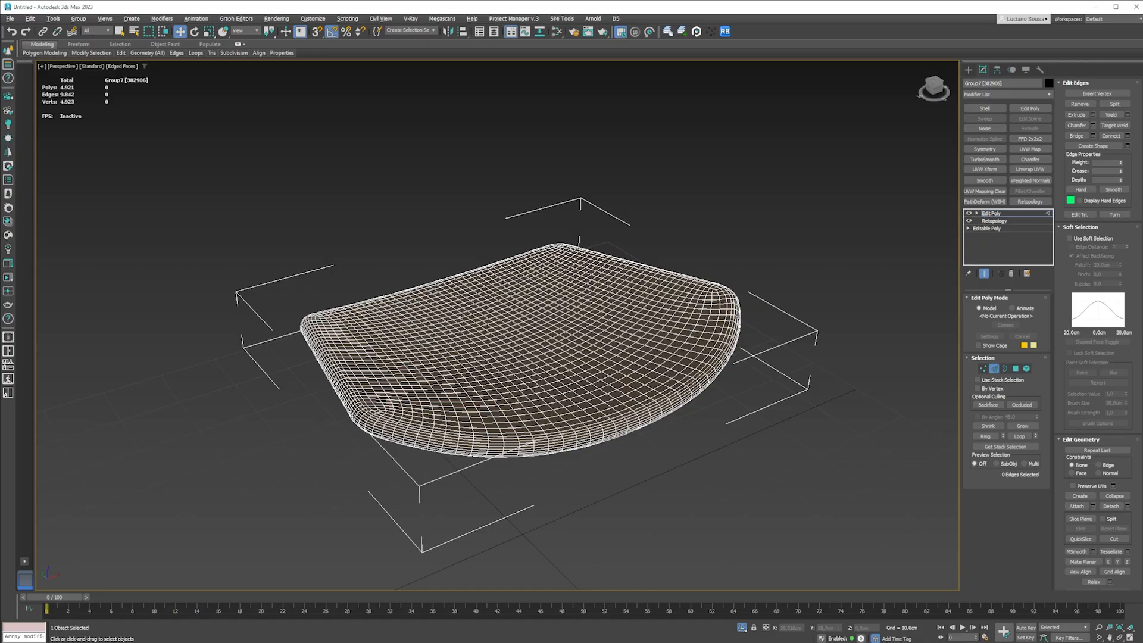
pyautogui.doubleClick(512, 332)
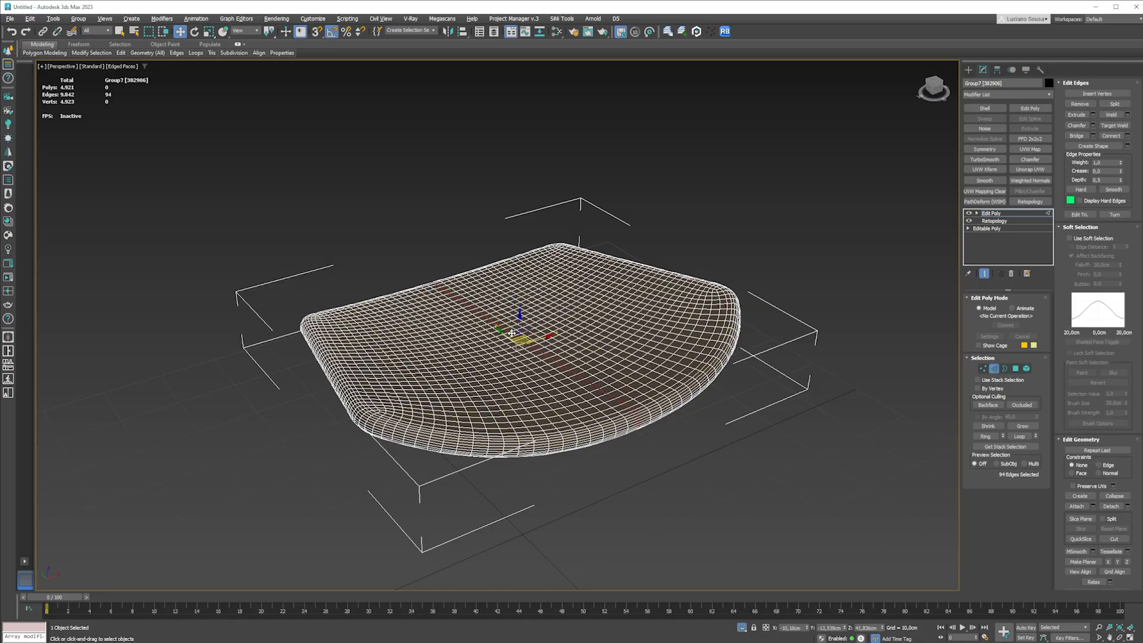
pyautogui.keyDown('alt'); pyautogui.moveTo(478, 331); pyautogui.dragTo(533, 447, button='middle'); pyautogui.keyUp('alt')
pyautogui.moveTo(587, 378); pyautogui.dragTo(649, 382, button='middle')
pyautogui.doubleClick(472, 372)
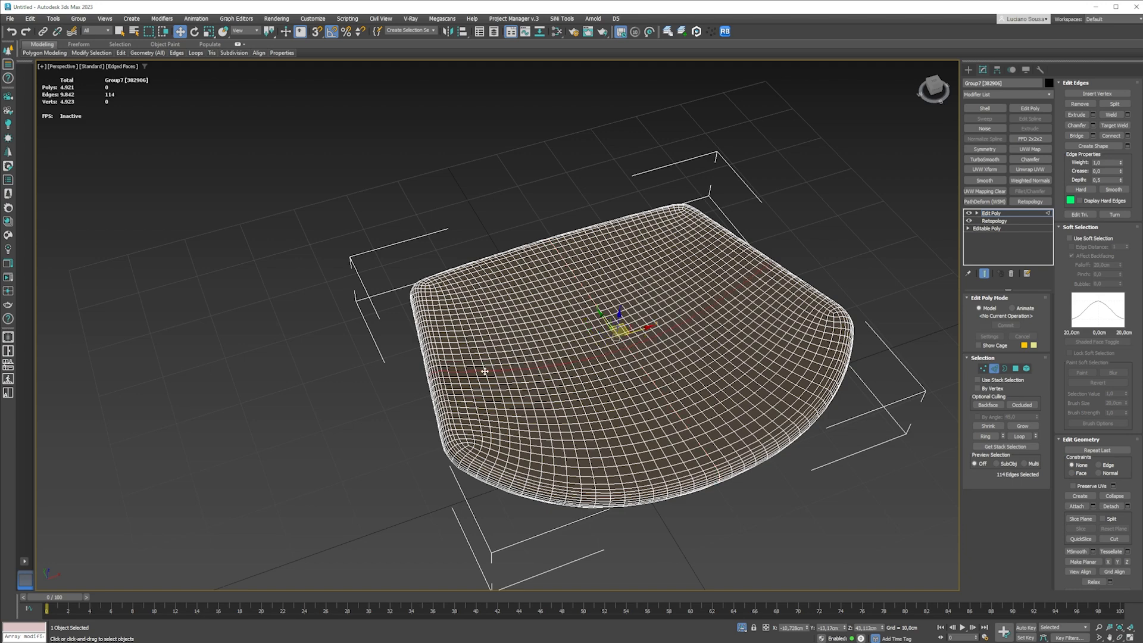
pyautogui.keyDown('alt'); pyautogui.moveTo(472, 412); pyautogui.dragTo(494, 391, button='middle'); pyautogui.keyUp('alt')
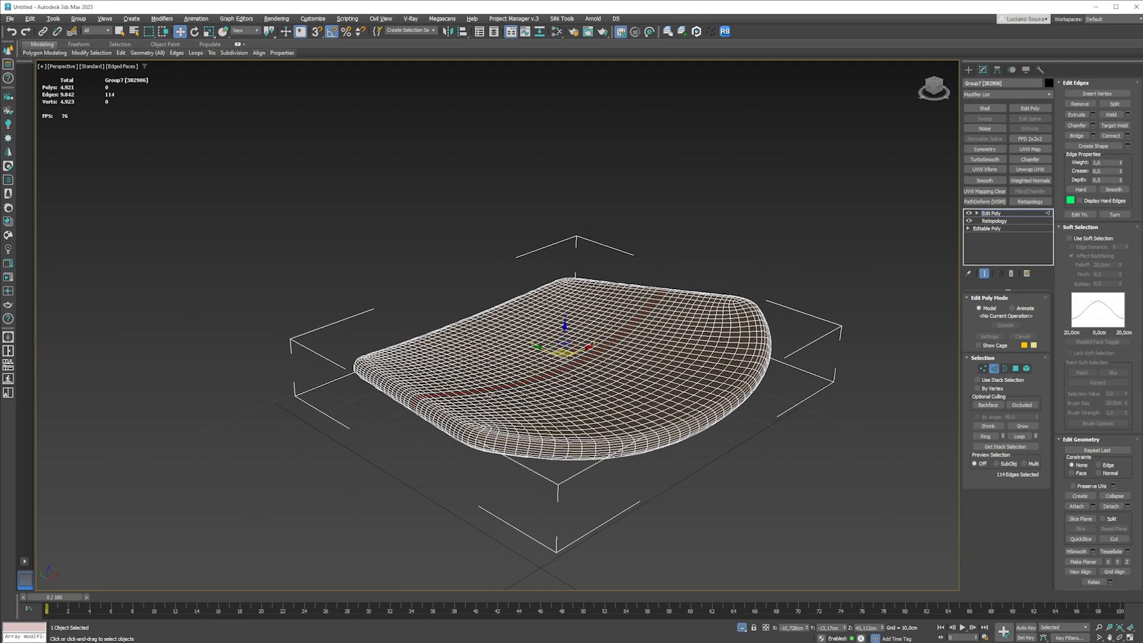
# Step: Select the edge loop running around the seat's rim and examine its flow along the border and corners
pyautogui.scroll(4, 478, 442)
pyautogui.doubleClick(475, 439)
pyautogui.scroll(-5, 475, 438)
pyautogui.keyDown('alt'); pyautogui.moveTo(475, 437); pyautogui.dragTo(503, 312, button='middle'); pyautogui.keyUp('alt')
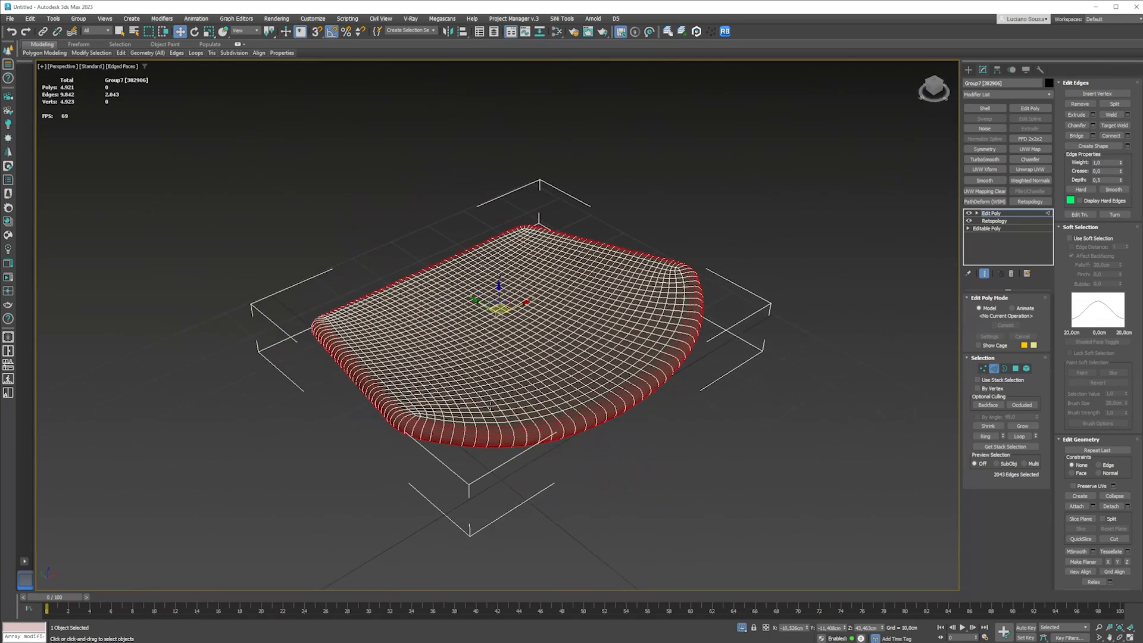
pyautogui.scroll(5, 380, 427)
pyautogui.scroll(-4, 380, 427)
pyautogui.scroll(3, 417, 435)
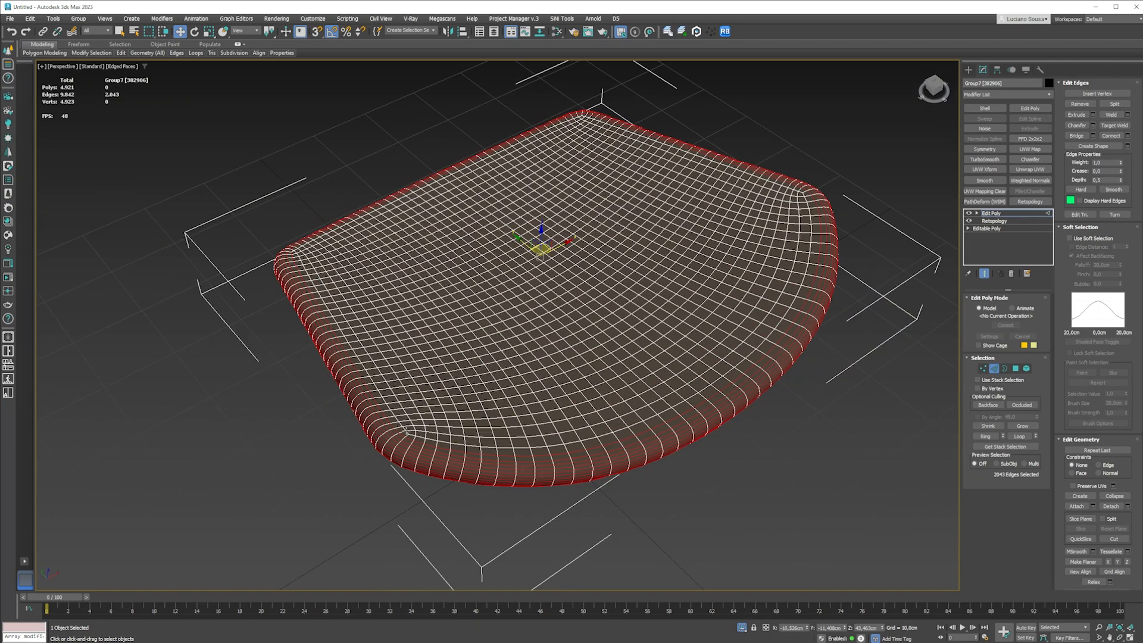
pyautogui.scroll(5, 291, 256)
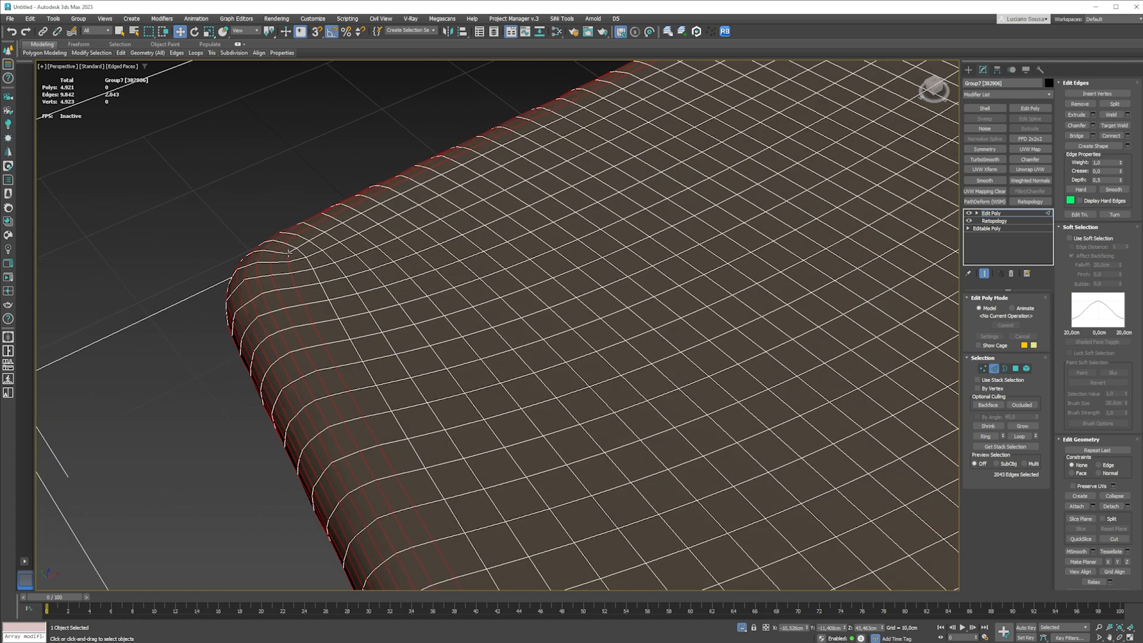
pyautogui.scroll(-5, 288, 258)
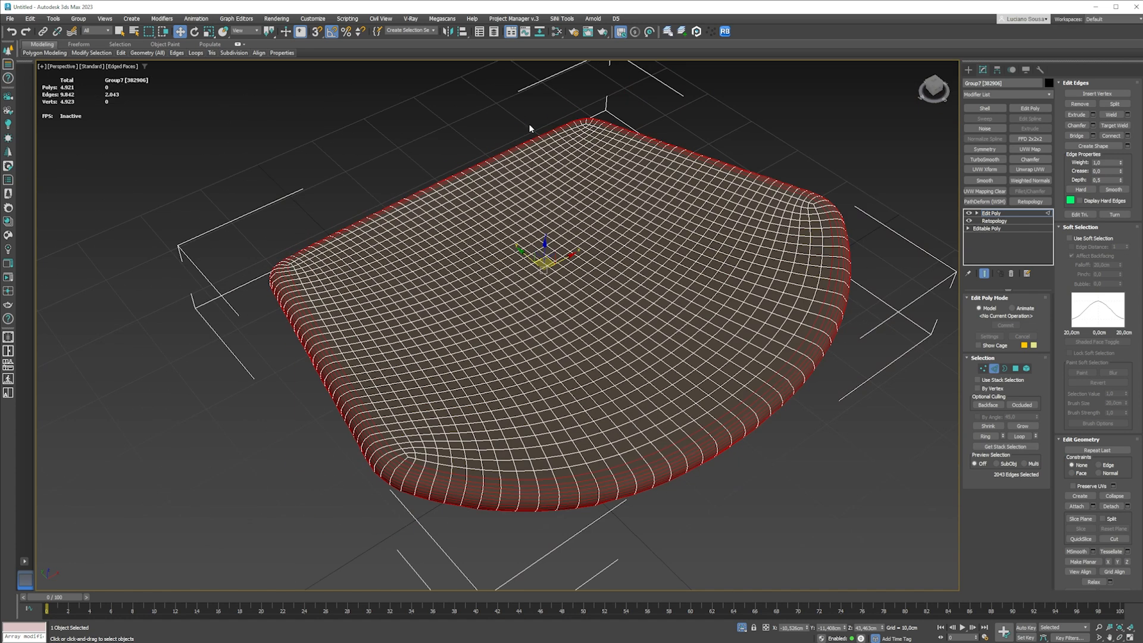
# Step: Examine the seat's rim edge flow and face grid from several angles, close up and at a distance
pyautogui.keyDown('alt'); pyautogui.moveTo(292, 378); pyautogui.dragTo(753, 192, button='middle'); pyautogui.keyUp('alt')
pyautogui.scroll(5, 870, 382)
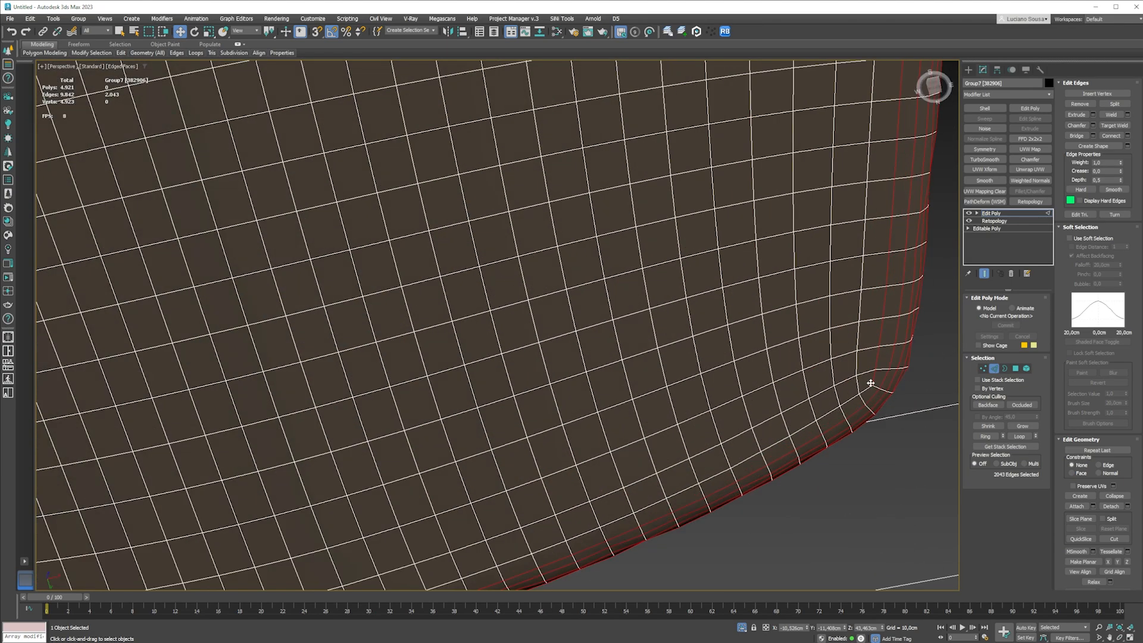
pyautogui.scroll(-8, 867, 377)
pyautogui.scroll(2, 553, 286)
pyautogui.keyDown('alt'); pyautogui.moveTo(554, 286); pyautogui.dragTo(546, 304, button='middle'); pyautogui.keyUp('alt')
pyautogui.moveTo(480, 244); pyautogui.dragTo(570, 392, button='middle')
pyautogui.scroll(4, 568, 390)
pyautogui.scroll(-2, 501, 324)
pyautogui.keyDown('alt'); pyautogui.moveTo(501, 323); pyautogui.dragTo(444, 413, button='middle'); pyautogui.keyUp('alt')
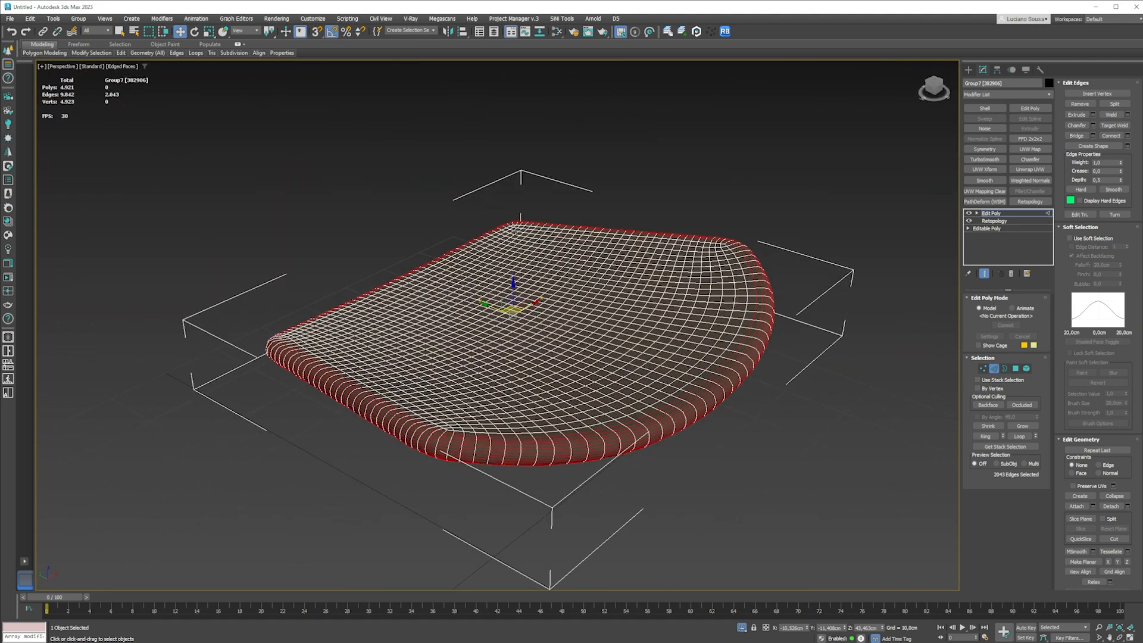
pyautogui.scroll(-3, 484, 323)
pyautogui.scroll(5, 472, 407)
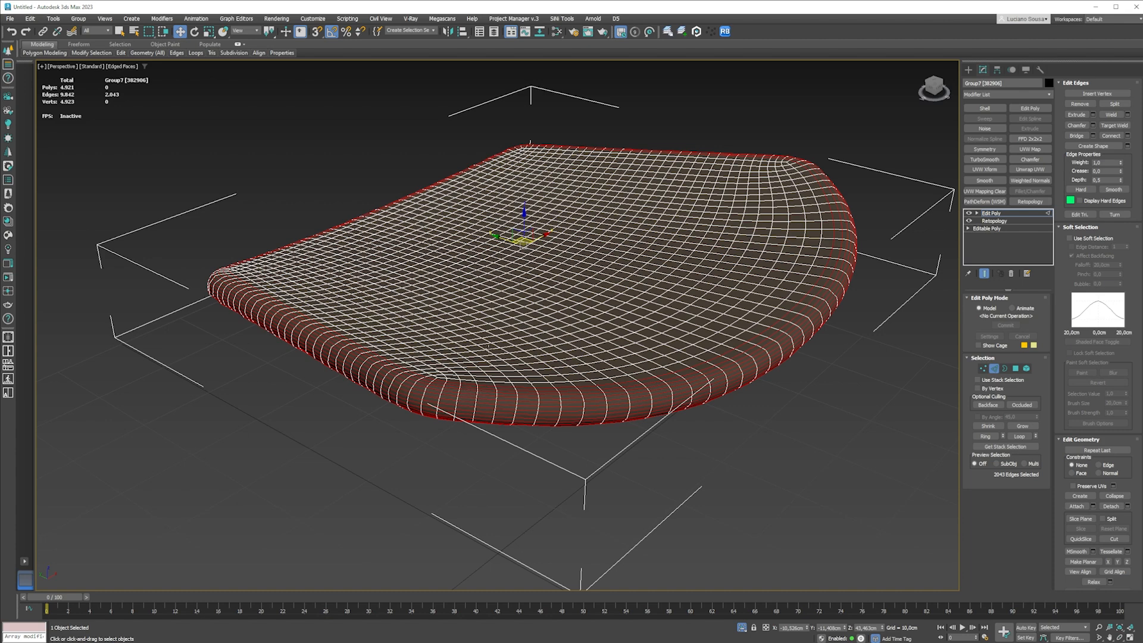
pyautogui.scroll(-4, 487, 345)
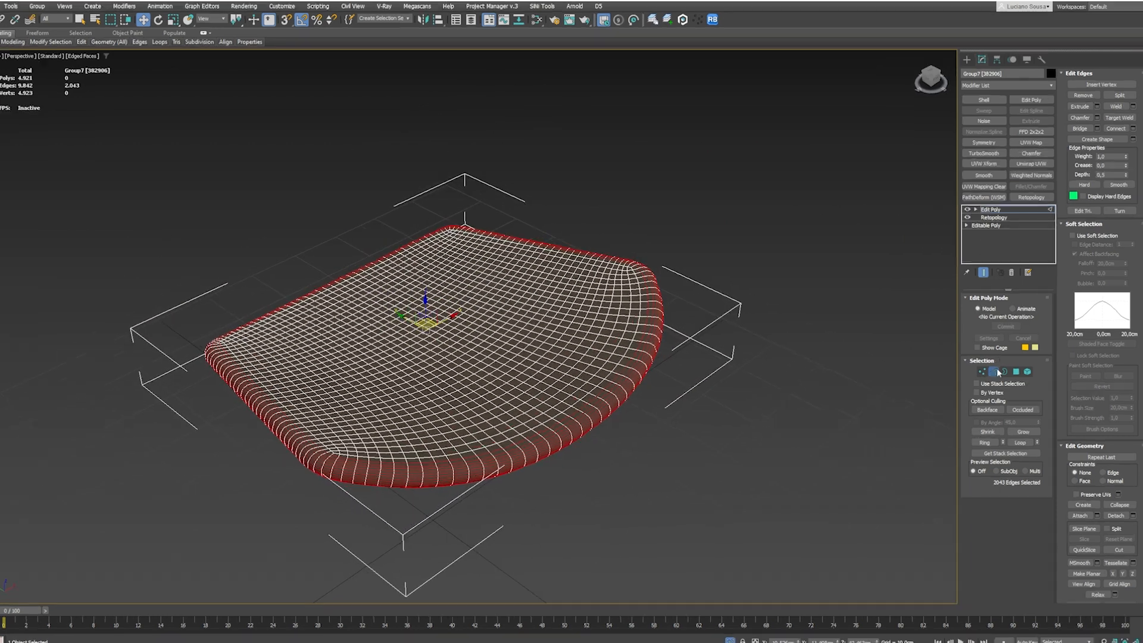
# Step: Delete the seat's Edit Poly modifier and recompute its Retopology with a Subdivision Factor of 2
pyautogui.click(992, 213)
pyautogui.rightClick(992, 212)
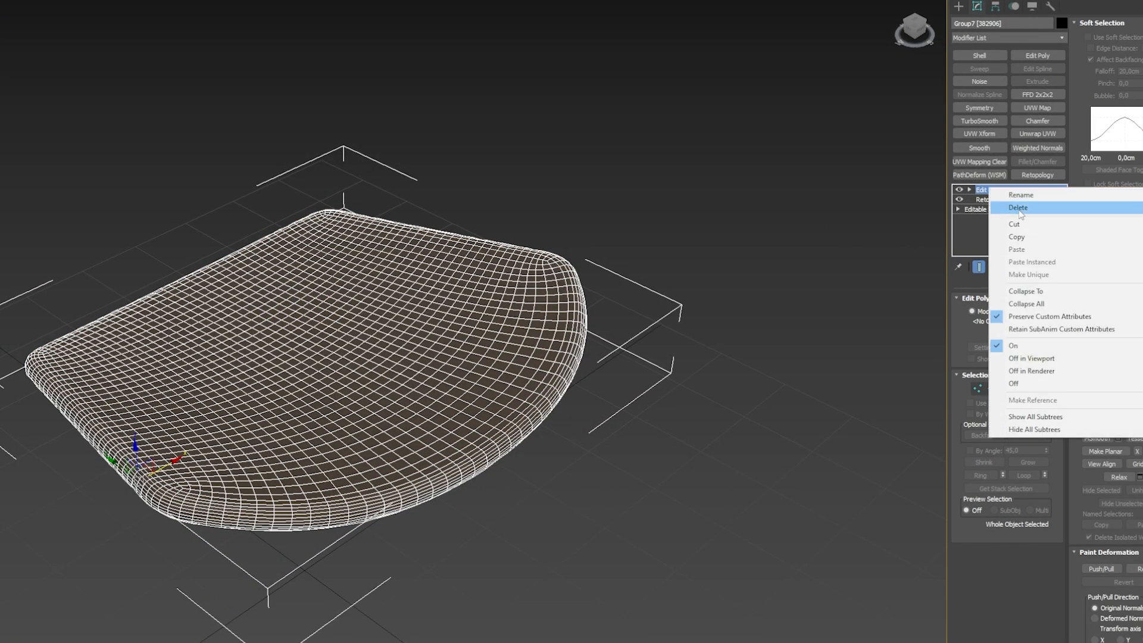
pyautogui.click(1019, 209)
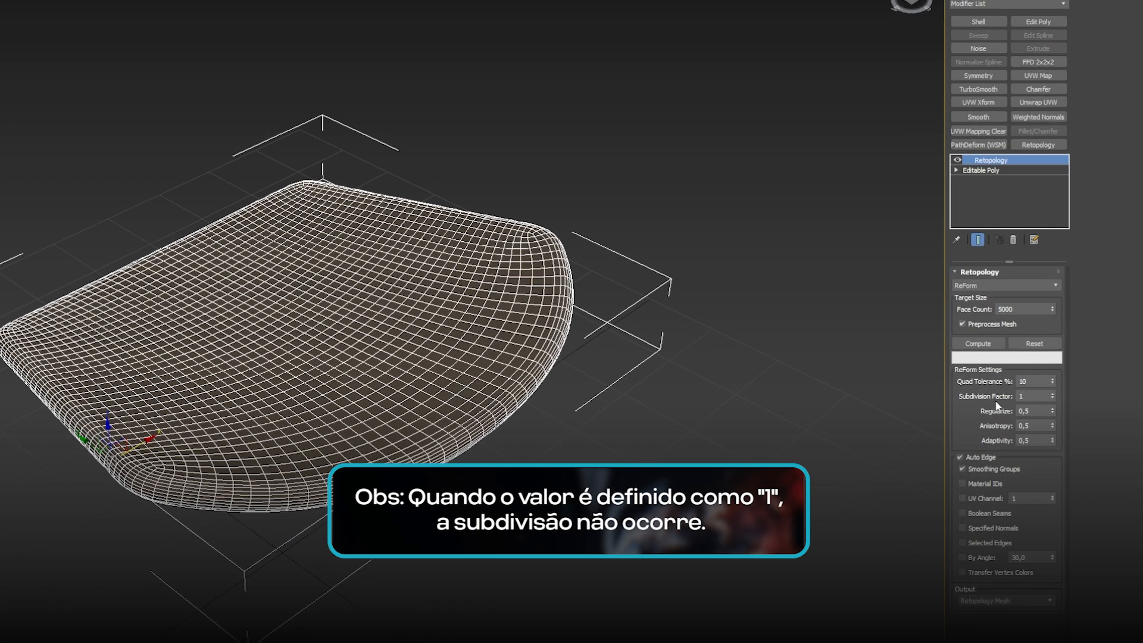
pyautogui.click(1041, 390)
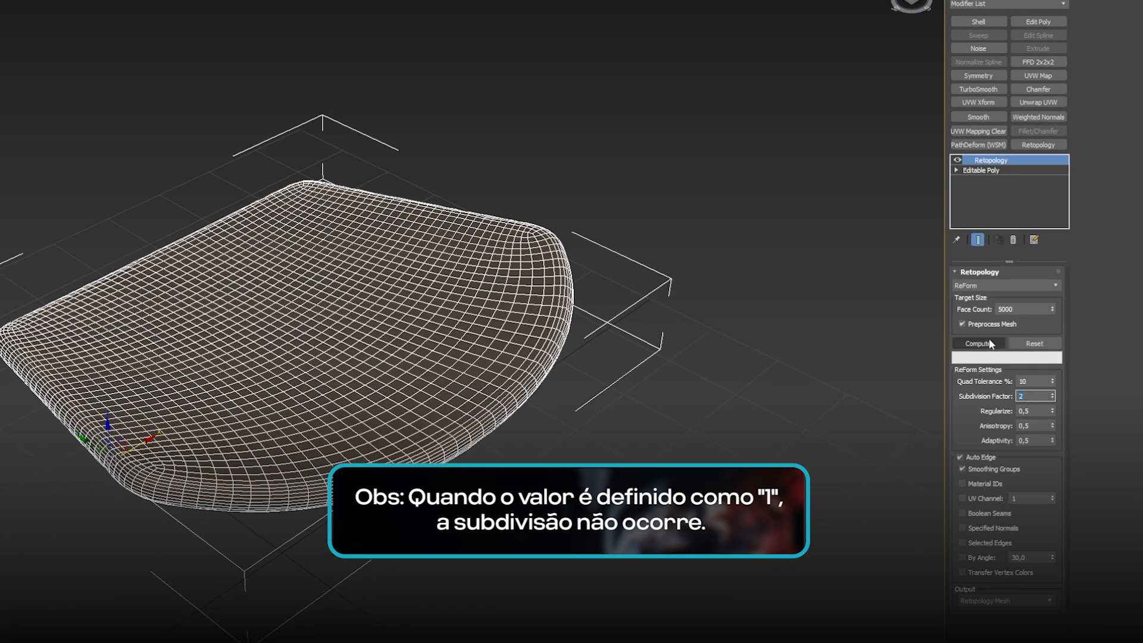
pyautogui.click(978, 345)
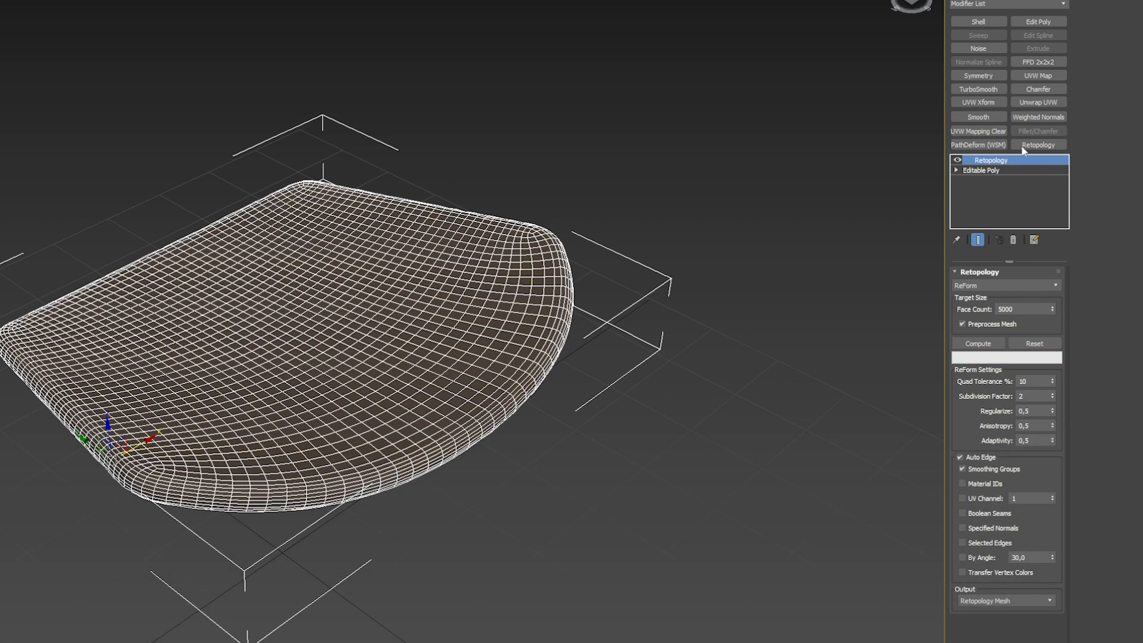
# Step: Add an Edit Poly modifier above the recomputed Retopology and select the edge loop running around the seat's rim
pyautogui.click(1038, 22)
pyautogui.click(989, 365)
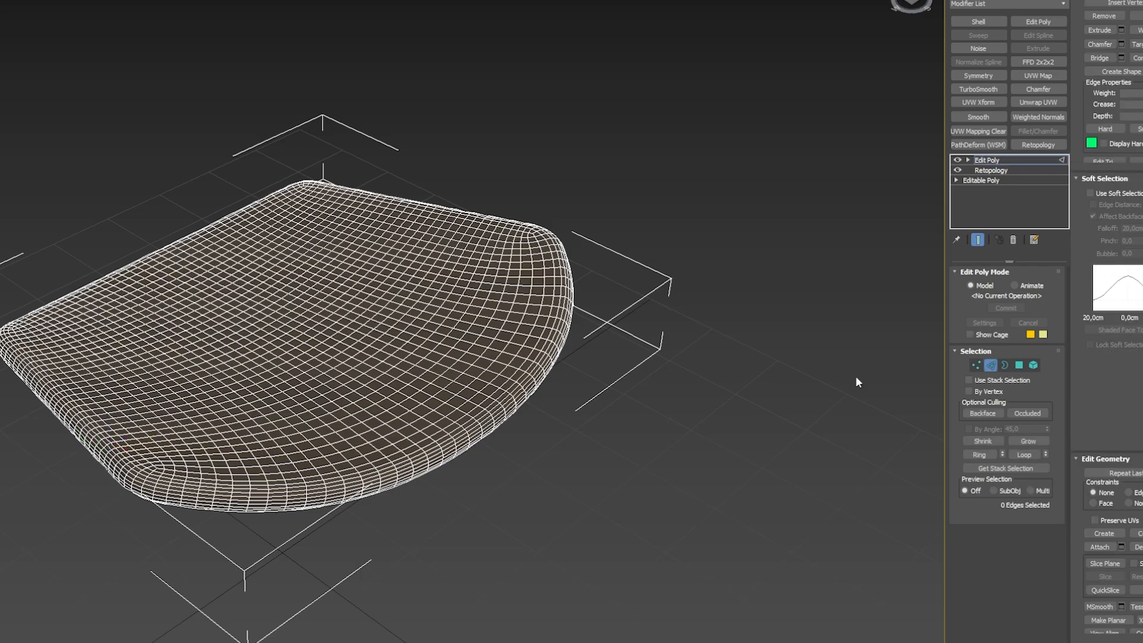
pyautogui.scroll(6, 197, 497)
pyautogui.keyDown('alt'); pyautogui.moveTo(280, 370); pyautogui.dragTo(352, 410, button='middle'); pyautogui.keyUp('alt')
pyautogui.click(356, 400)
pyautogui.scroll(-5, 356, 399)
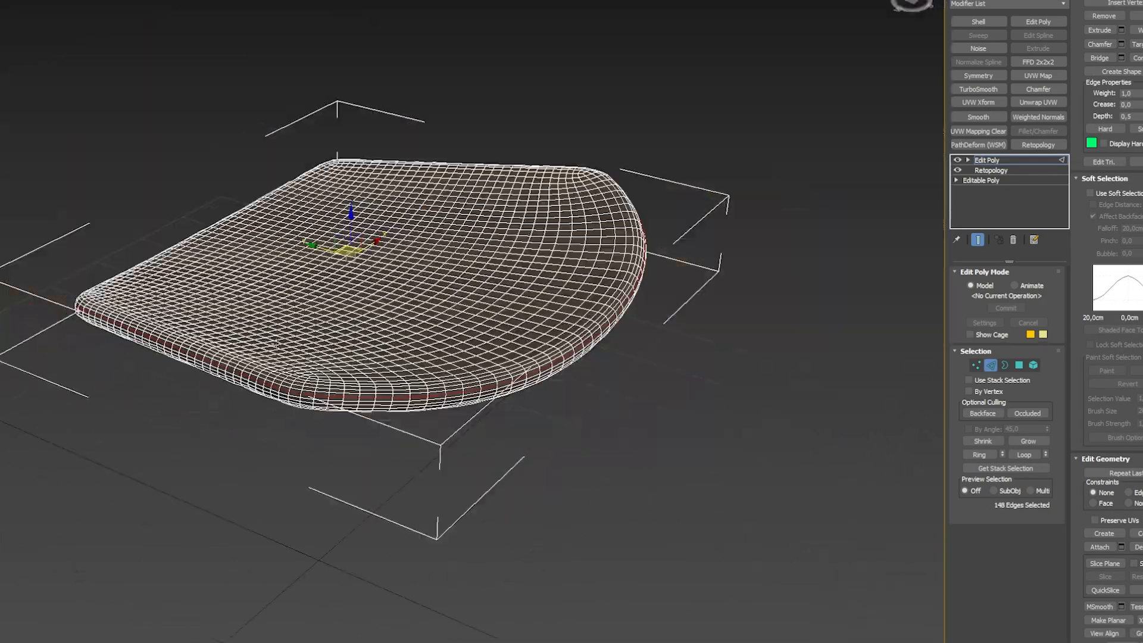
# Step: Select several edge loops across the seat's top face to check the new flow, and leave edge editing
pyautogui.keyDown('alt'); pyautogui.moveTo(276, 360); pyautogui.dragTo(273, 393, button='middle'); pyautogui.keyUp('alt')
pyautogui.doubleClick(242, 329)
pyautogui.scroll(-3, 142, 353)
pyautogui.keyDown('alt'); pyautogui.moveTo(253, 320); pyautogui.dragTo(250, 322, button='middle'); pyautogui.keyUp('alt')
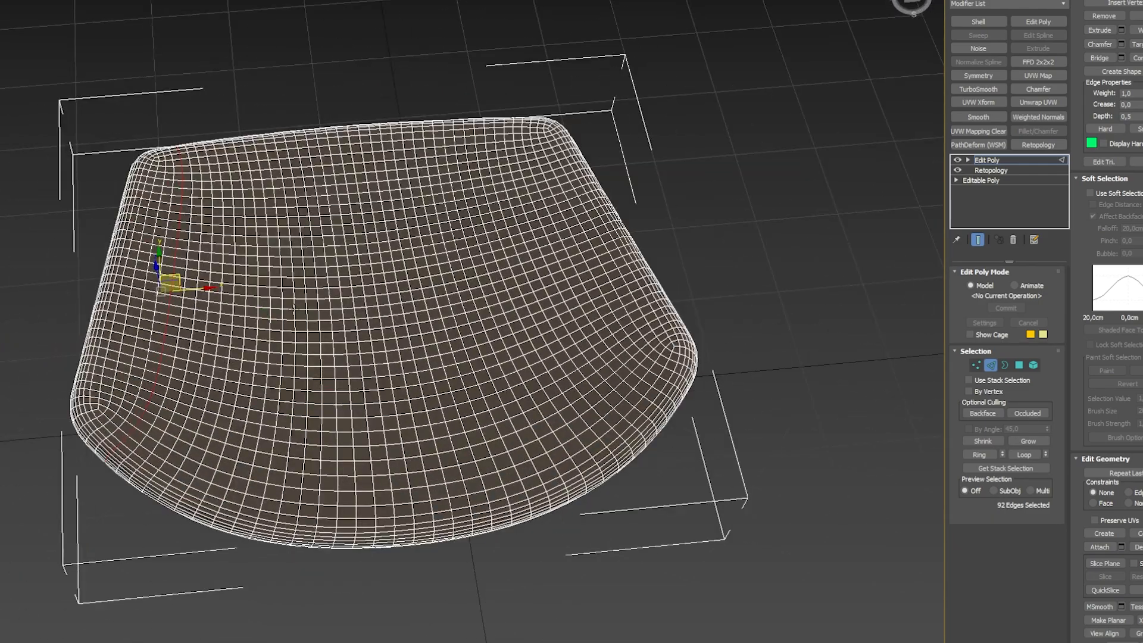
pyautogui.doubleClick(370, 296)
pyautogui.doubleClick(365, 309)
pyautogui.scroll(-3, 363, 316)
pyautogui.keyDown('alt'); pyautogui.moveTo(355, 334); pyautogui.dragTo(387, 346, button='middle'); pyautogui.keyUp('alt')
pyautogui.scroll(3, 330, 333)
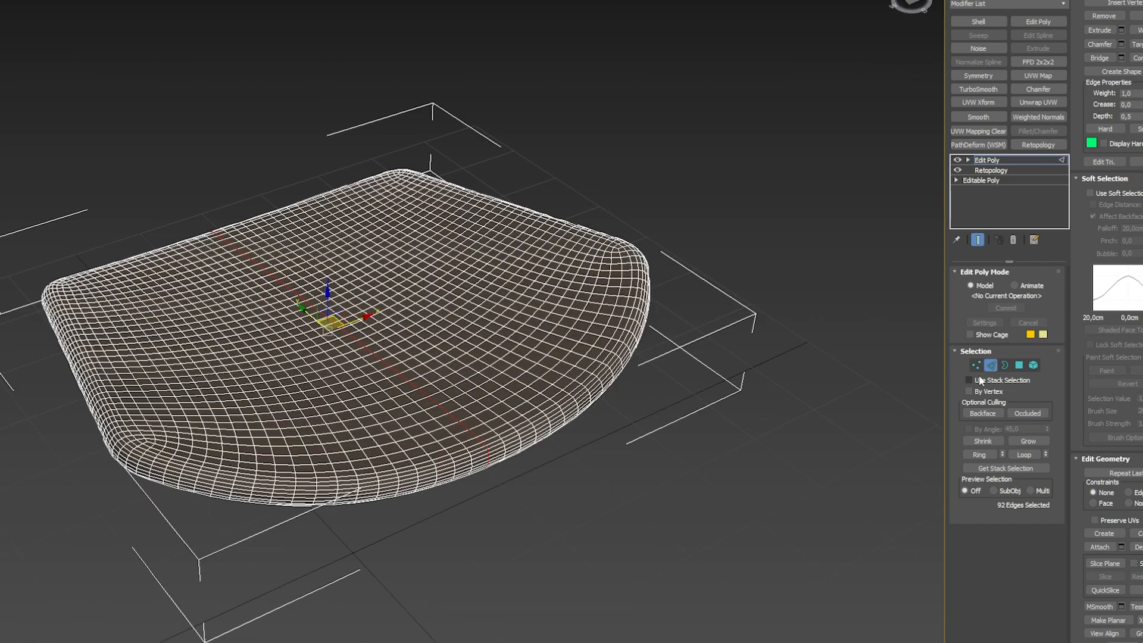
pyautogui.click(989, 365)
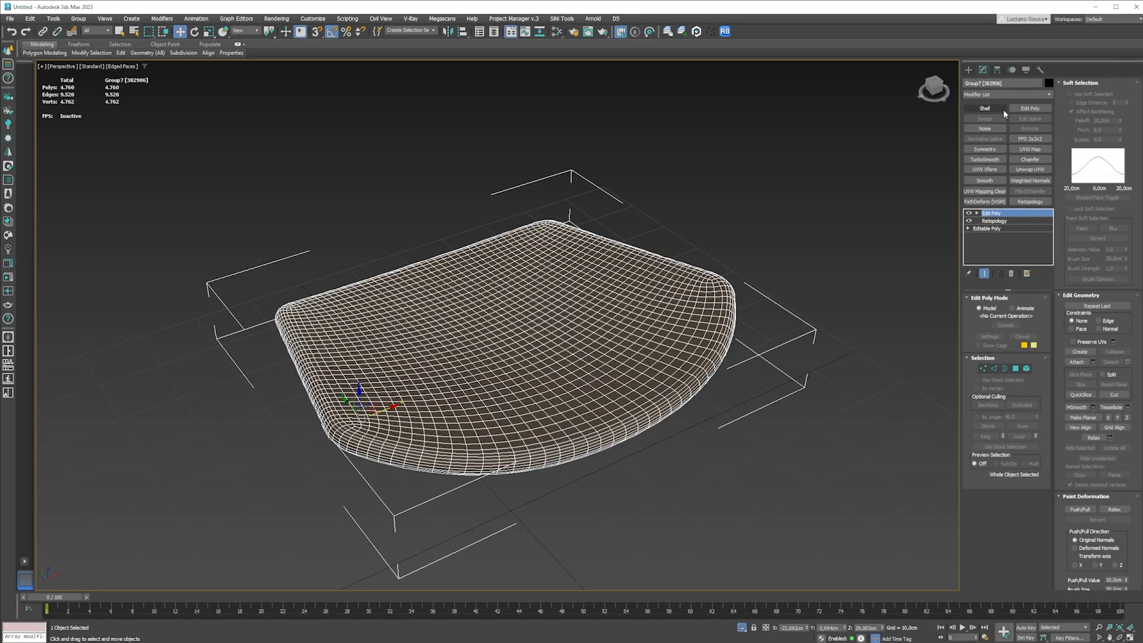
# Step: Add a Relax modifier to the seat with a Relax Value of 1,0 and 20 iterations
pyautogui.click(995, 93)
pyautogui.scroll(-10, 995, 99)
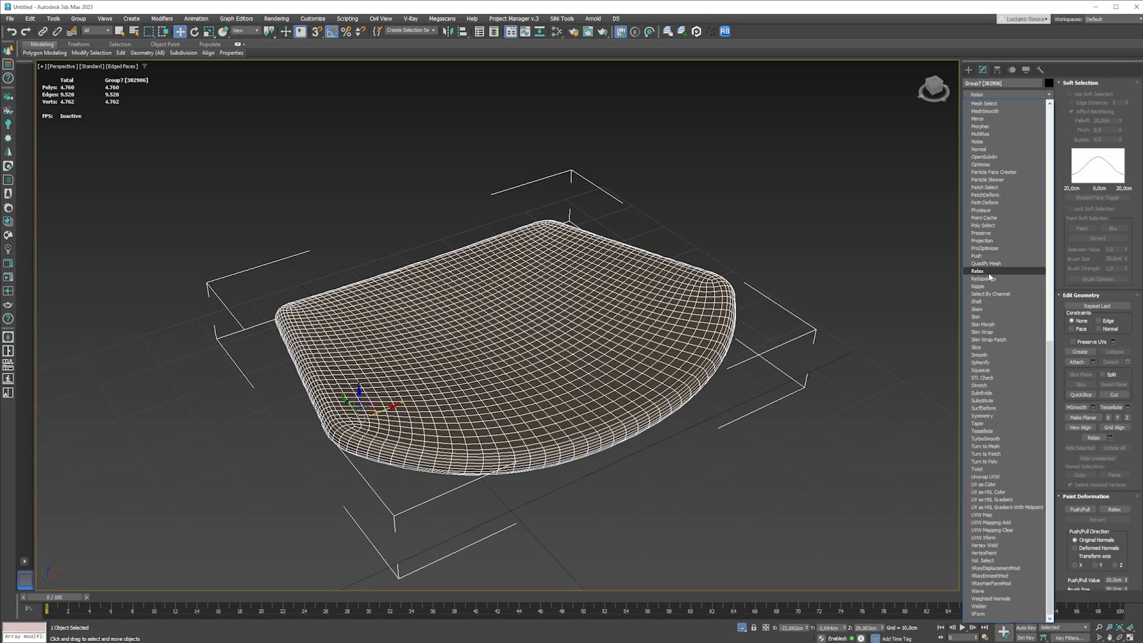
pyautogui.click(977, 271)
pyautogui.scroll(5, 358, 369)
pyautogui.keyDown('alt'); pyautogui.moveTo(369, 342); pyautogui.dragTo(436, 351, button='middle'); pyautogui.keyUp('alt')
pyautogui.keyDown('alt'); pyautogui.moveTo(339, 309); pyautogui.dragTo(373, 352, button='middle'); pyautogui.keyUp('alt')
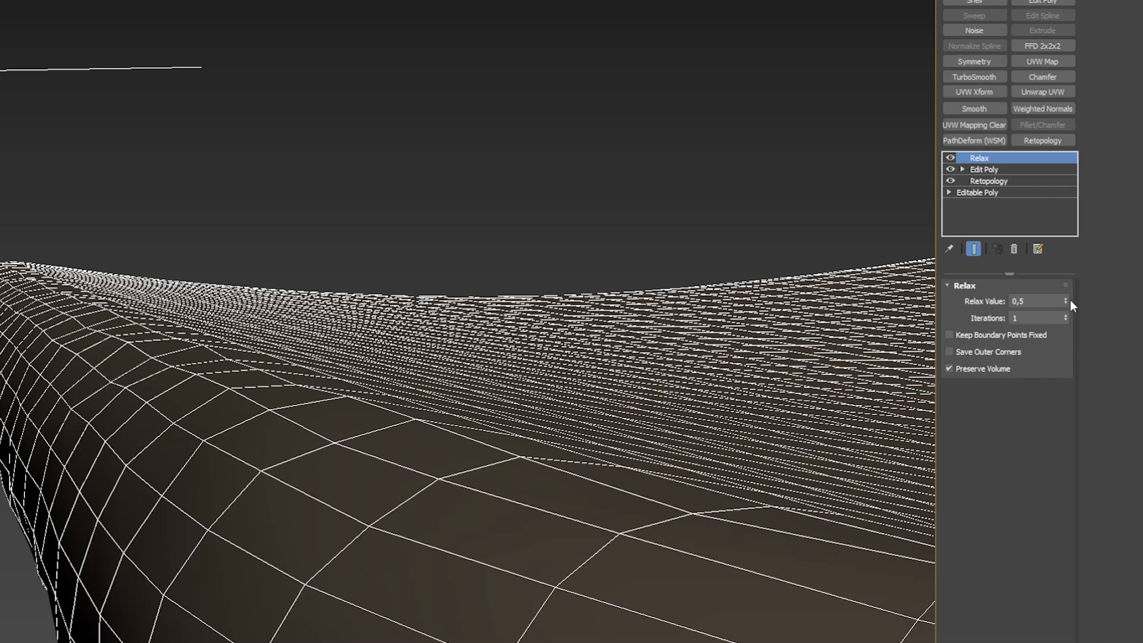
pyautogui.moveTo(1066, 300); pyautogui.dragTo(1065, 262)
pyautogui.moveTo(1066, 319)
pyautogui.mouseDown()
pyautogui.moveTo(1080, 300)
pyautogui.moveTo(1058, 308)
pyautogui.mouseUp()
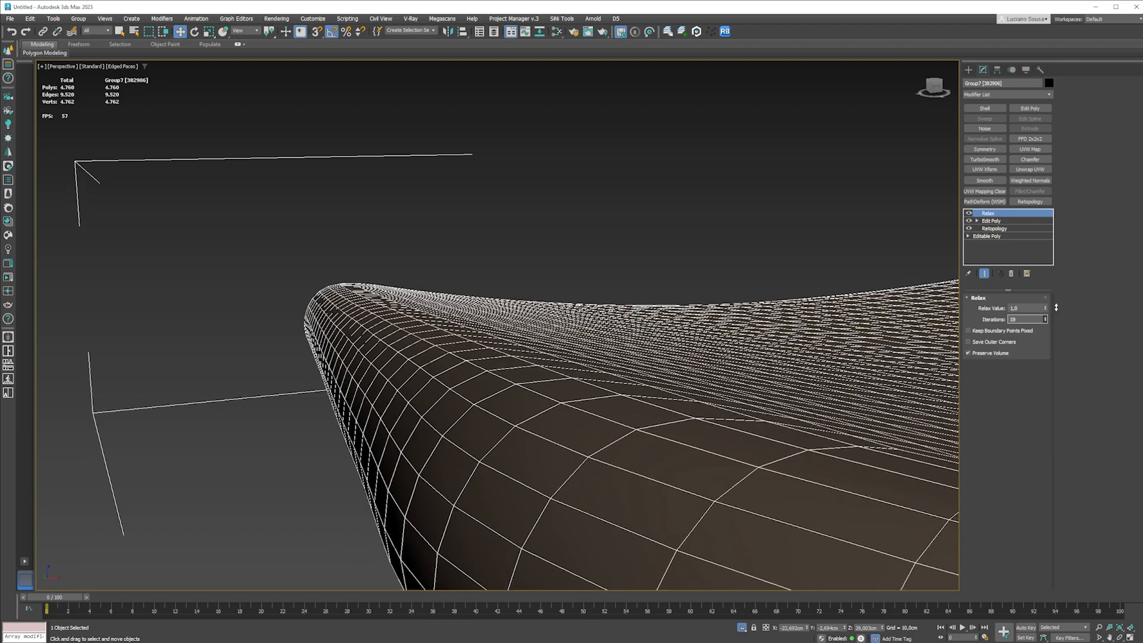
pyautogui.keyDown('alt'); pyautogui.moveTo(453, 256); pyautogui.dragTo(422, 347, button='middle'); pyautogui.keyUp('alt')
pyautogui.scroll(-4, 360, 379)
pyautogui.moveTo(525, 332)
pyautogui.keyDown('alt'); pyautogui.mouseDown(button='middle')
pyautogui.moveTo(447, 331)
pyautogui.moveTo(340, 294)
pyautogui.moveTo(440, 321)
pyautogui.moveTo(526, 319)
pyautogui.moveTo(523, 331)
pyautogui.mouseUp(button='middle'); pyautogui.keyUp('alt')
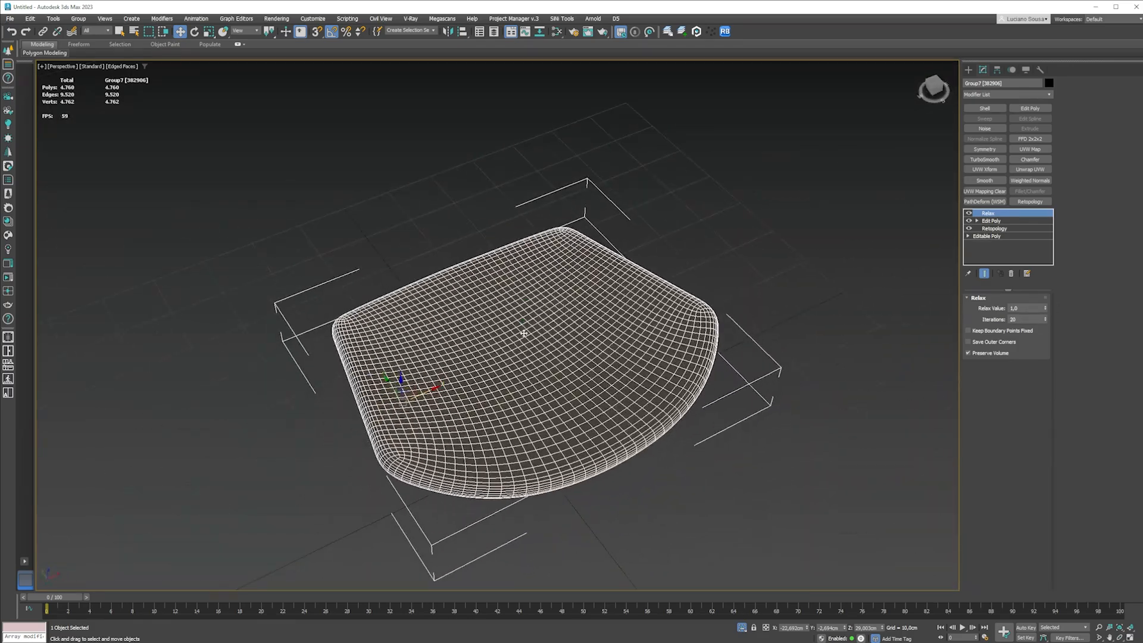
# Step: Exit isolation to bring back the whole chair and examine the relaxed seat together with the backrest
pyautogui.click(742, 630)
pyautogui.scroll(-3, 449, 323)
pyautogui.keyDown('alt'); pyautogui.moveTo(450, 323); pyautogui.dragTo(505, 335, button='middle'); pyautogui.keyUp('alt')
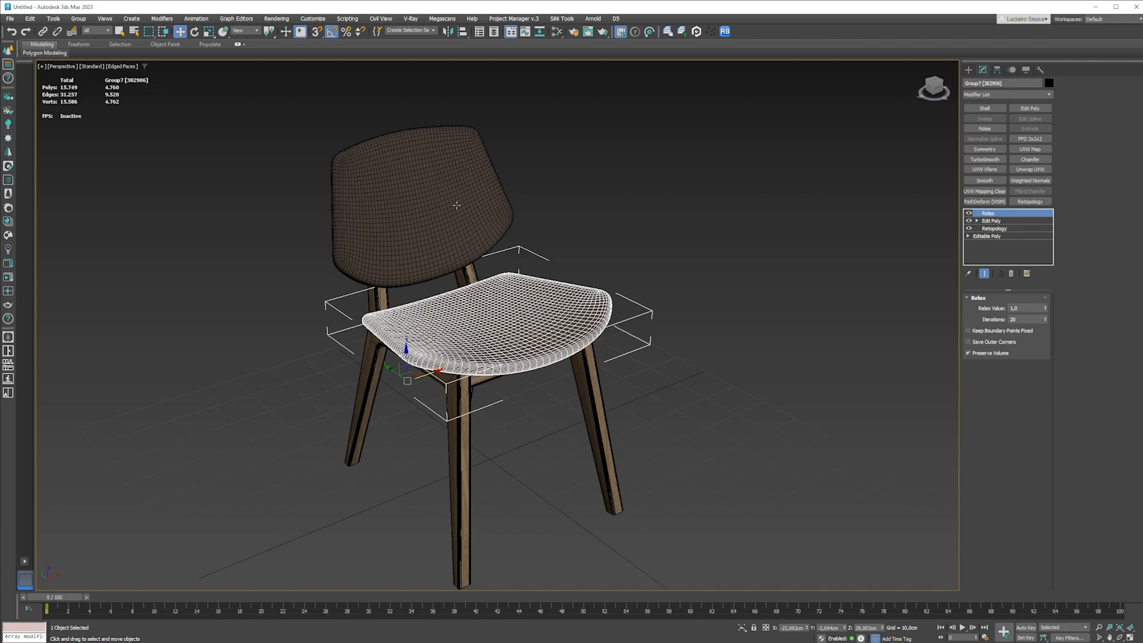
pyautogui.scroll(3, 401, 214)
pyautogui.moveTo(419, 228)
pyautogui.keyDown('alt'); pyautogui.mouseDown(button='middle')
pyautogui.moveTo(328, 201)
pyautogui.moveTo(412, 229)
pyautogui.mouseUp(button='middle'); pyautogui.keyUp('alt')
pyautogui.scroll(-2, 426, 307)
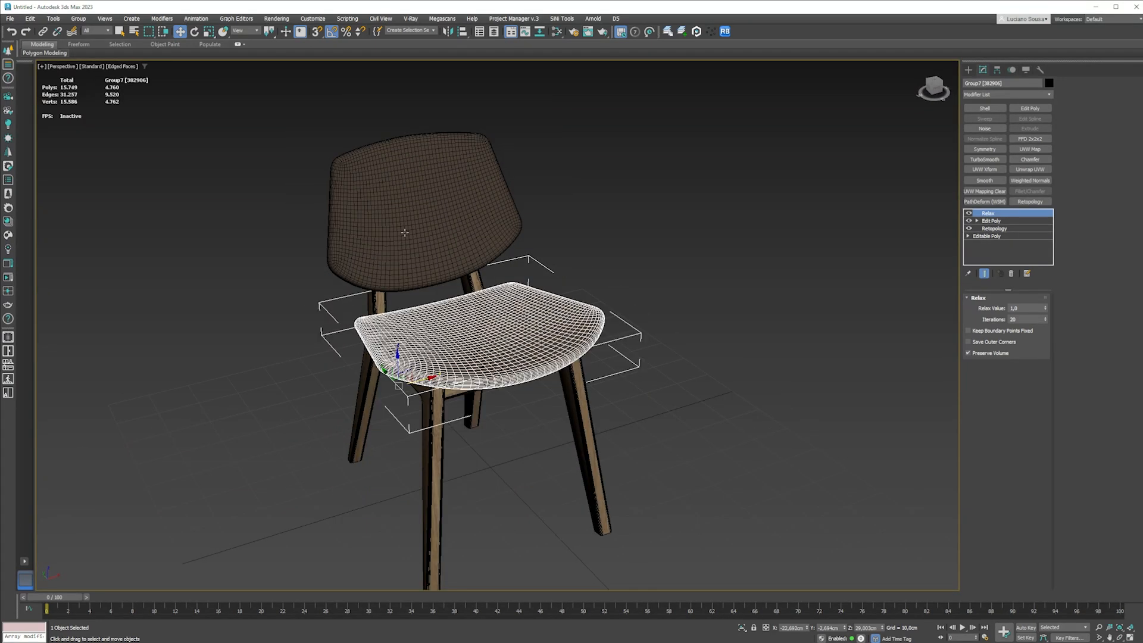
pyautogui.scroll(2, 451, 418)
# Step: Select the chair's wooden frame and isolate it for inspection
pyautogui.click(438, 379)
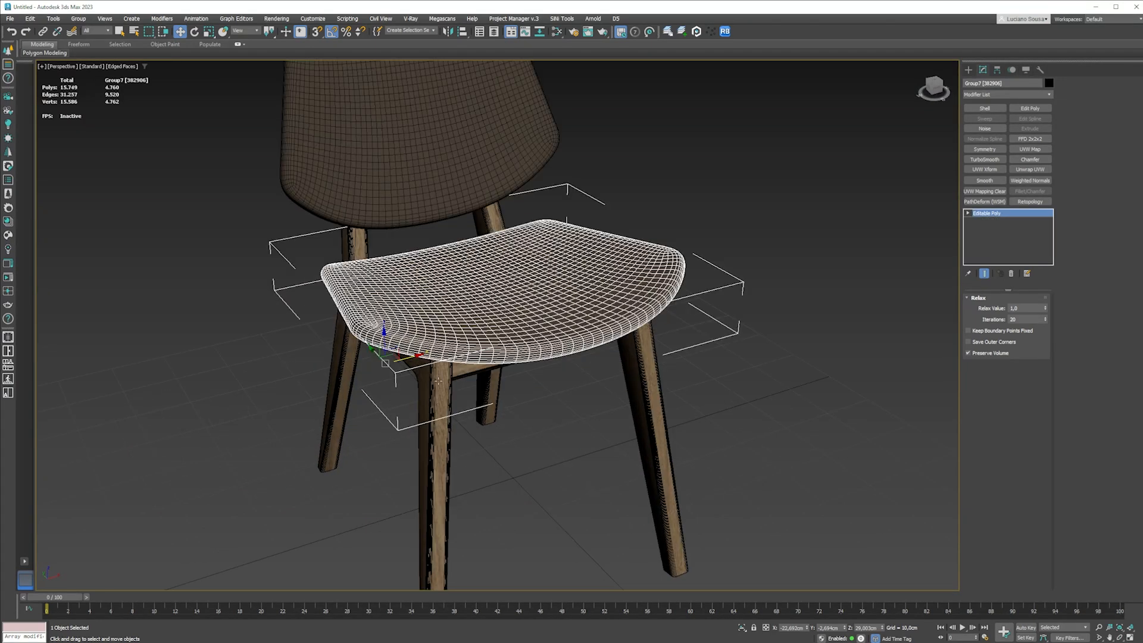
pyautogui.hotkey('alt', 'q')
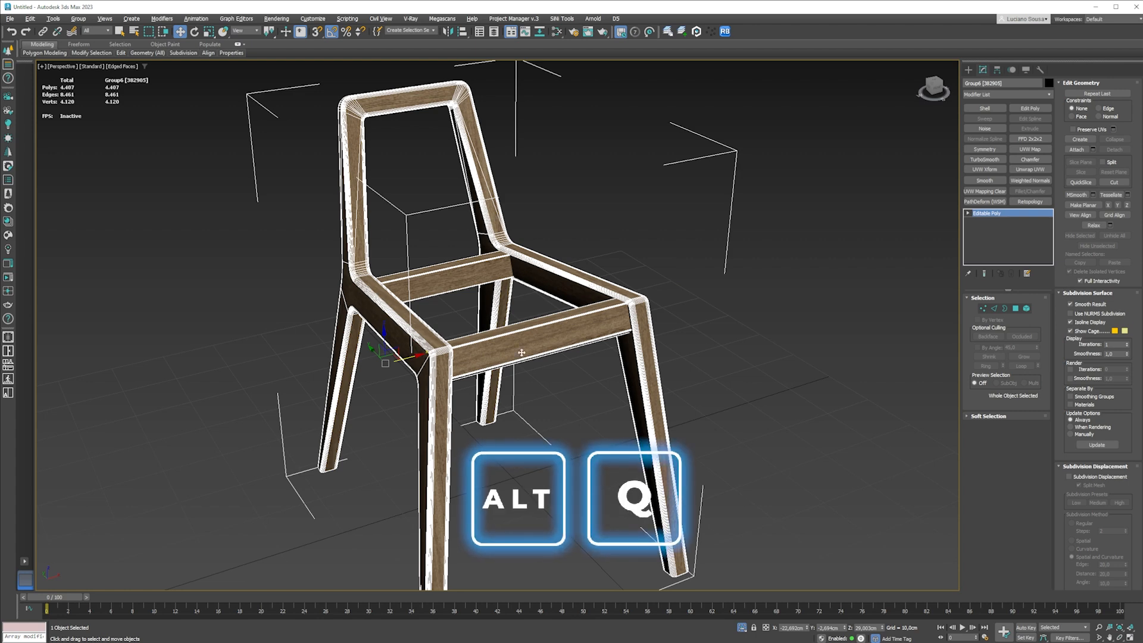
pyautogui.scroll(-3, 454, 277)
pyautogui.scroll(3, 430, 271)
pyautogui.moveTo(429, 270)
pyautogui.keyDown('alt'); pyautogui.mouseDown(button='middle')
pyautogui.moveTo(439, 273)
pyautogui.moveTo(438, 235)
pyautogui.moveTo(435, 288)
pyautogui.mouseUp(button='middle'); pyautogui.keyUp('alt')
pyautogui.scroll(-3, 435, 249)
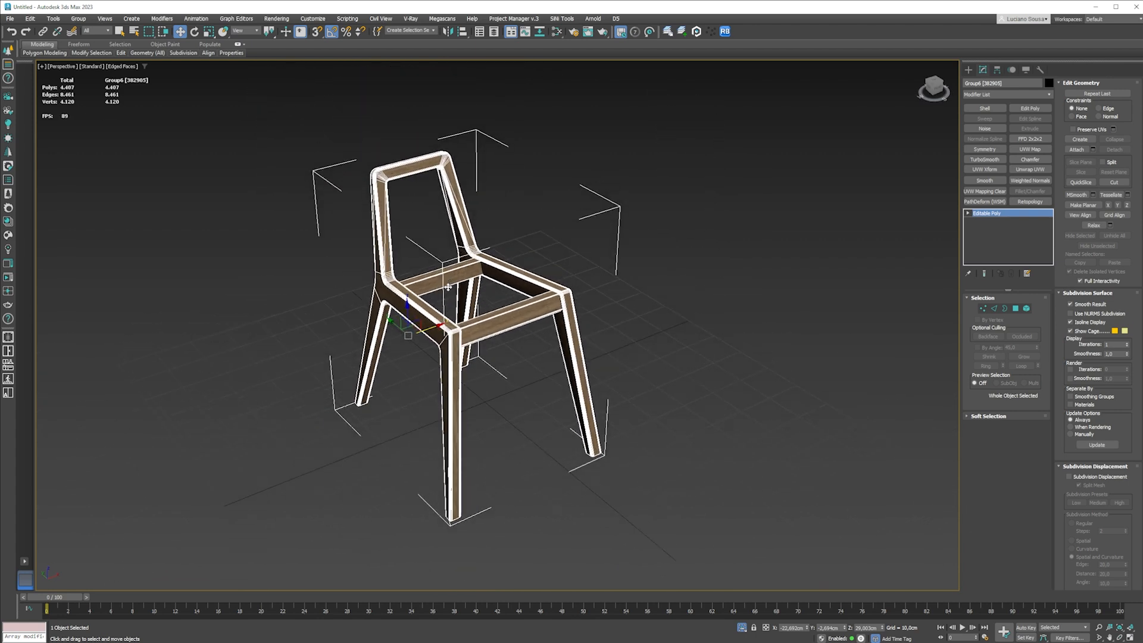
# Step: Select all open borders of the wooden frame, convert them to vertices and weld them with a 0,01cm threshold
pyautogui.click(1005, 308)
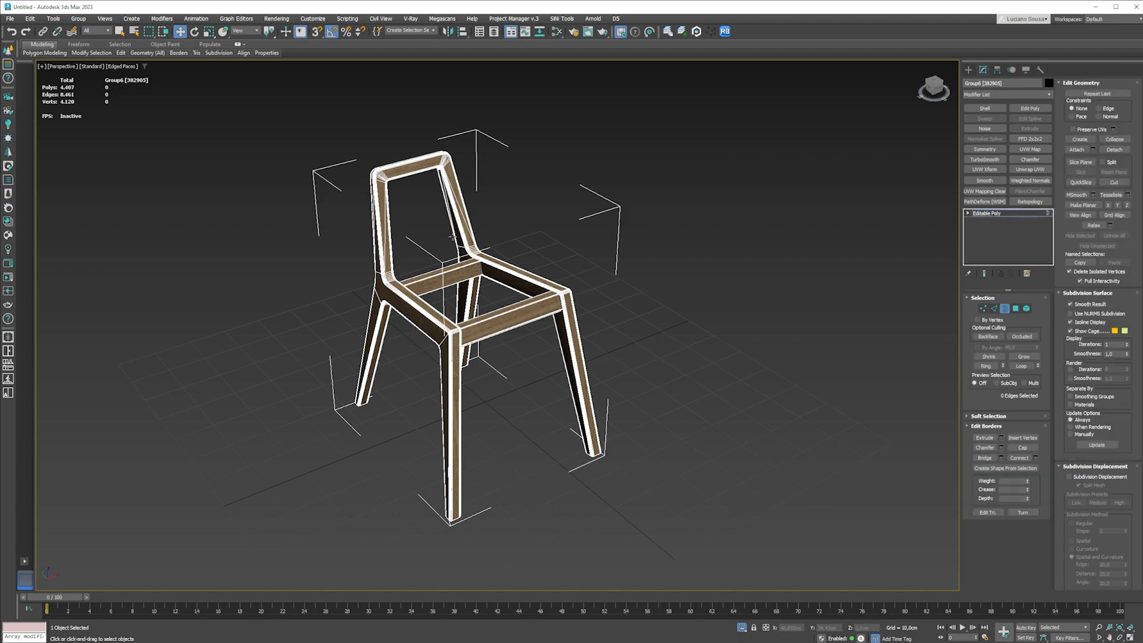
pyautogui.moveTo(783, 541); pyautogui.dragTo(783, 541)
pyautogui.scroll(8, 347, 276)
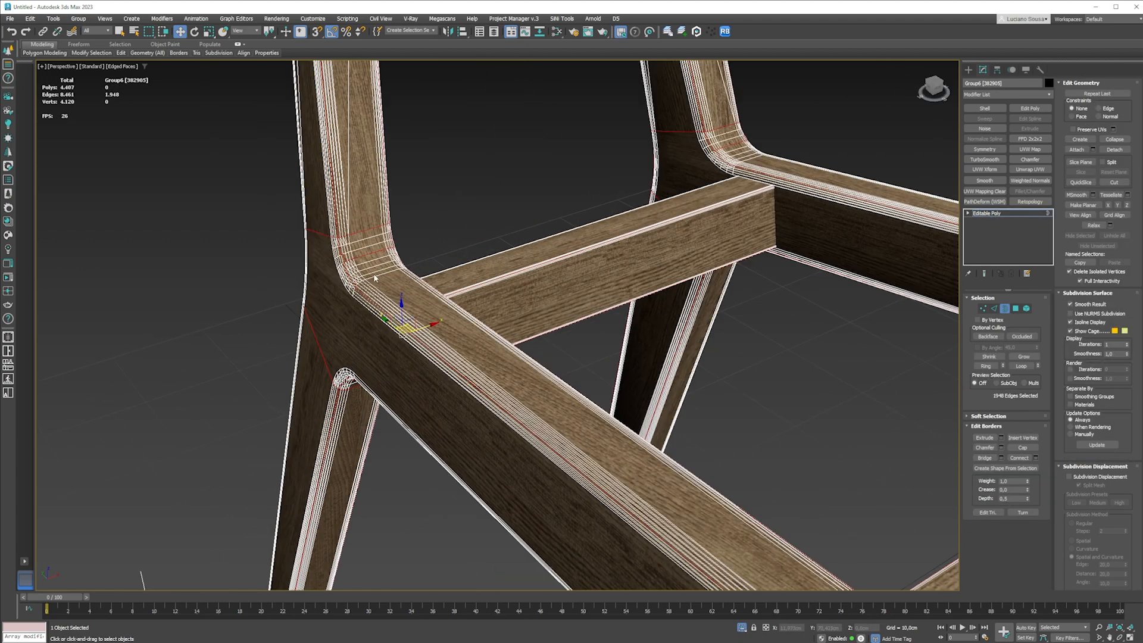
pyautogui.keyDown('alt'); pyautogui.moveTo(347, 277); pyautogui.dragTo(407, 287, button='middle'); pyautogui.keyUp('alt')
pyautogui.scroll(5, 331, 259)
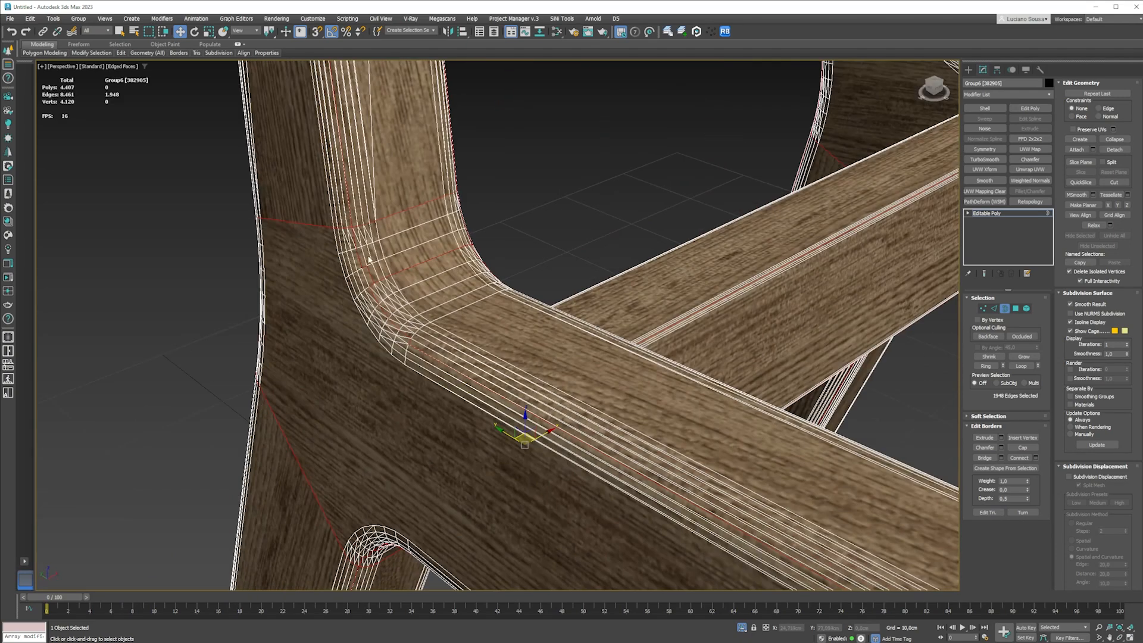
pyautogui.scroll(-11, 360, 285)
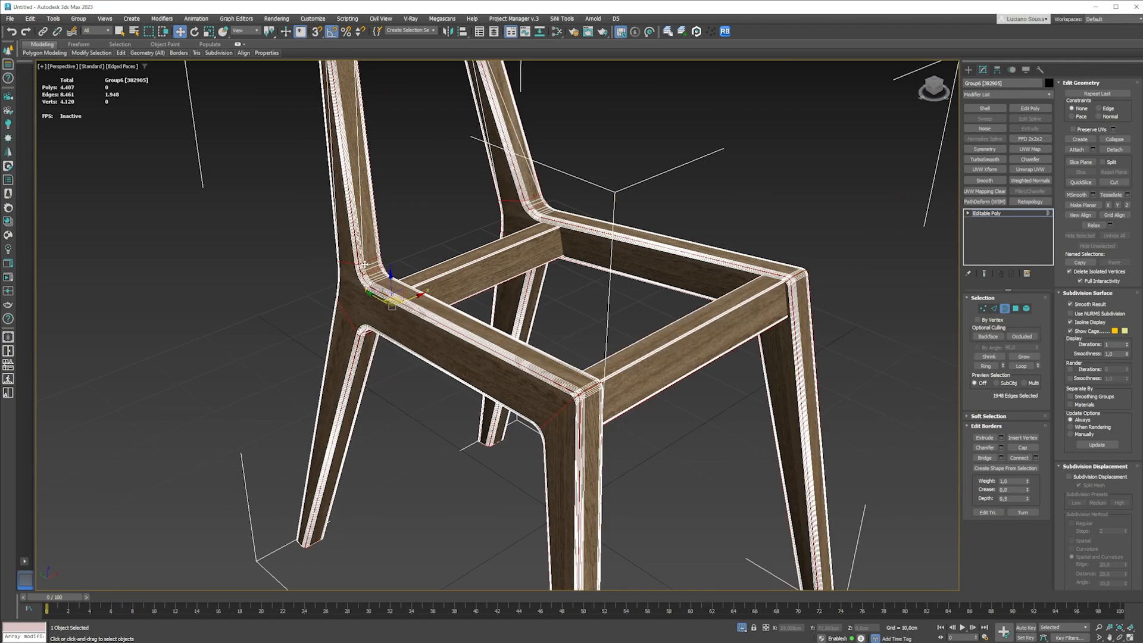
pyautogui.scroll(2, 414, 266)
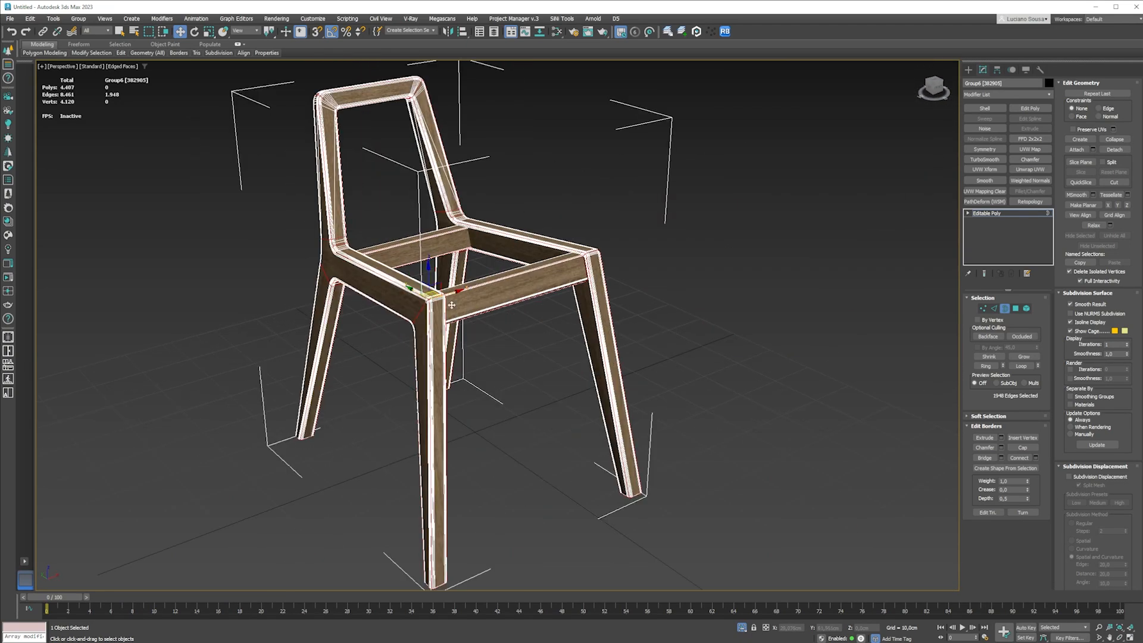
pyautogui.keyDown('ctrl'); pyautogui.click(983, 309); pyautogui.keyUp('ctrl')
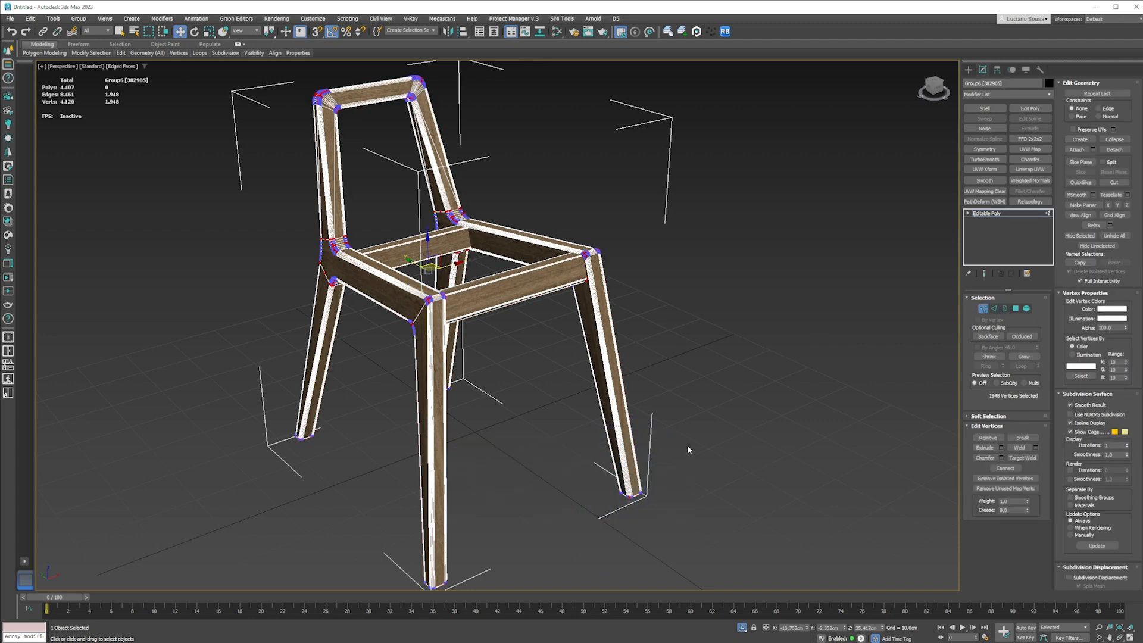
pyautogui.click(1036, 448)
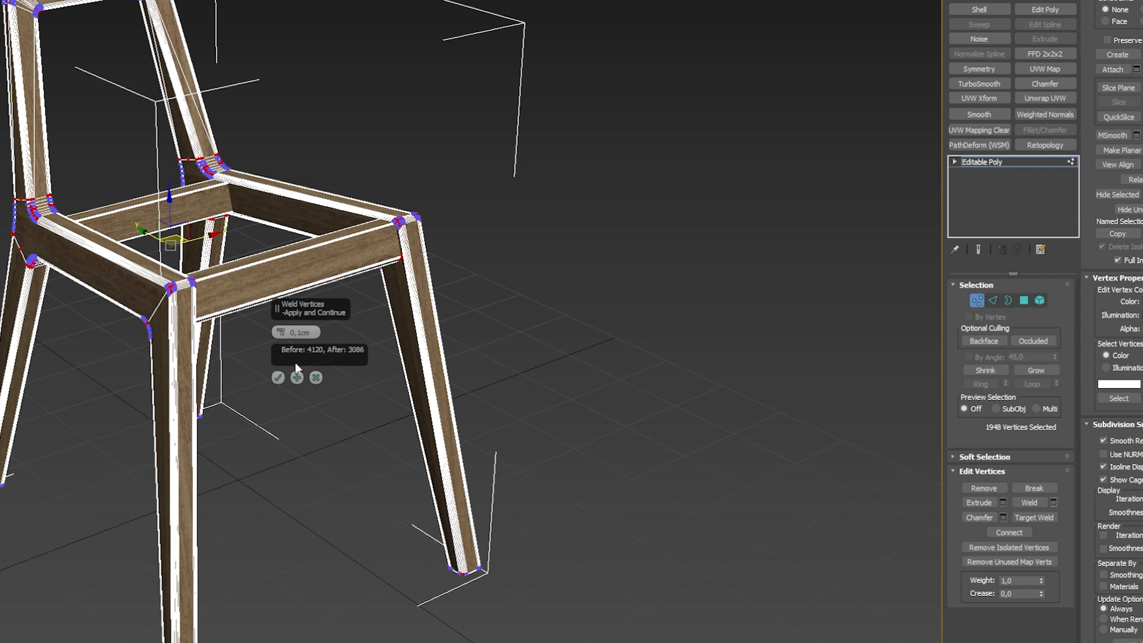
pyautogui.click(283, 334)
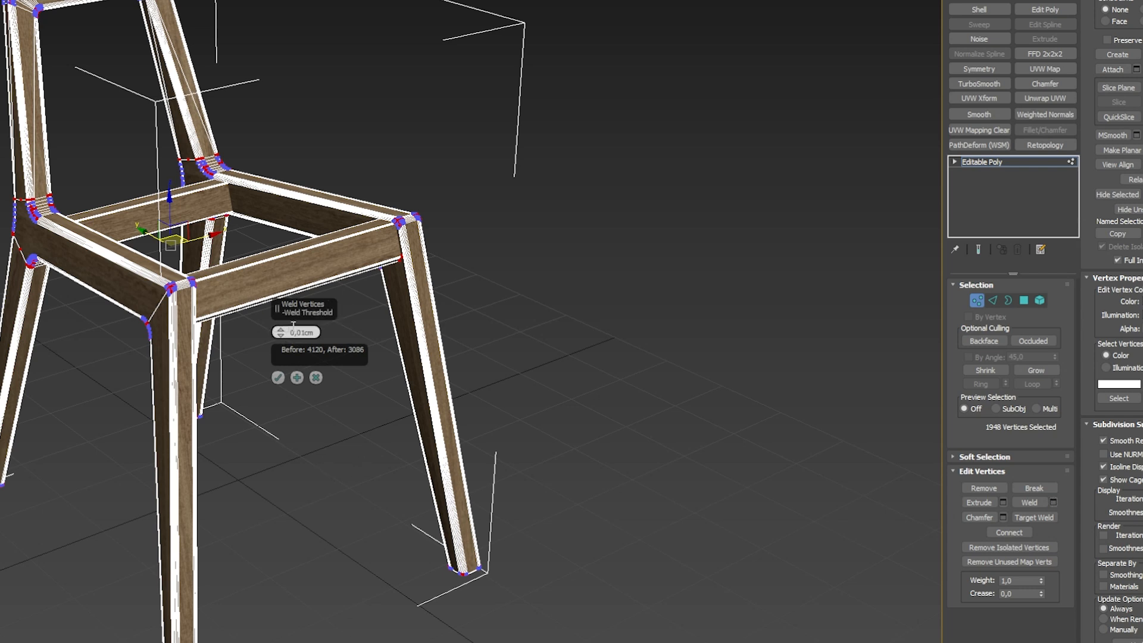
pyautogui.click(278, 378)
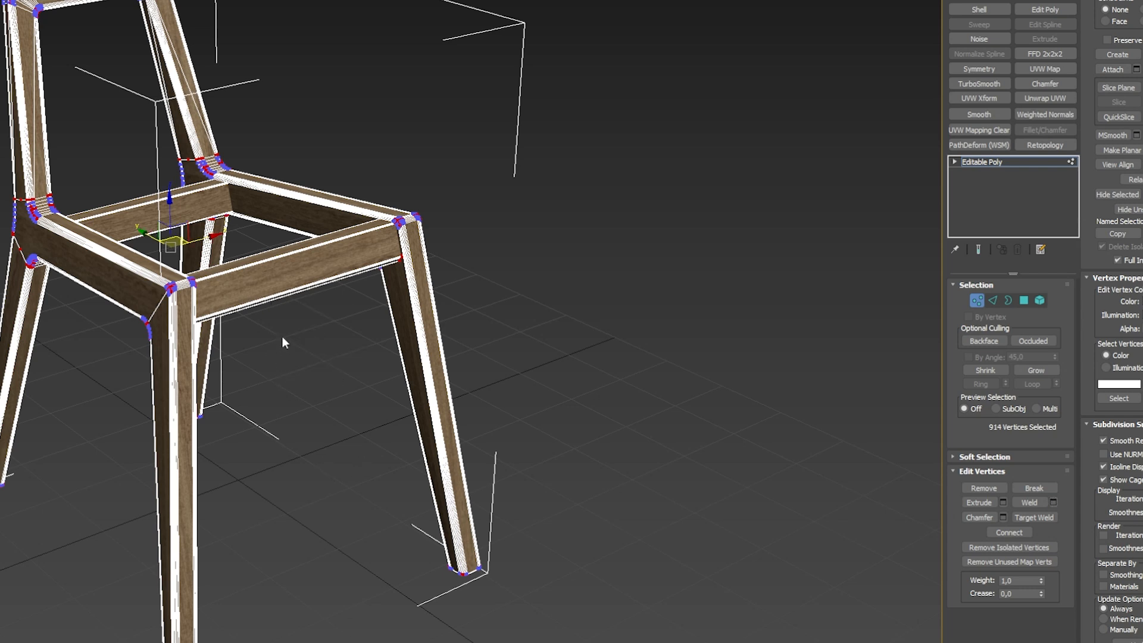
# Step: Detach the frame's front and rear crossbar elements as a separate object and isolate that object
pyautogui.click(1039, 300)
pyautogui.click(246, 279)
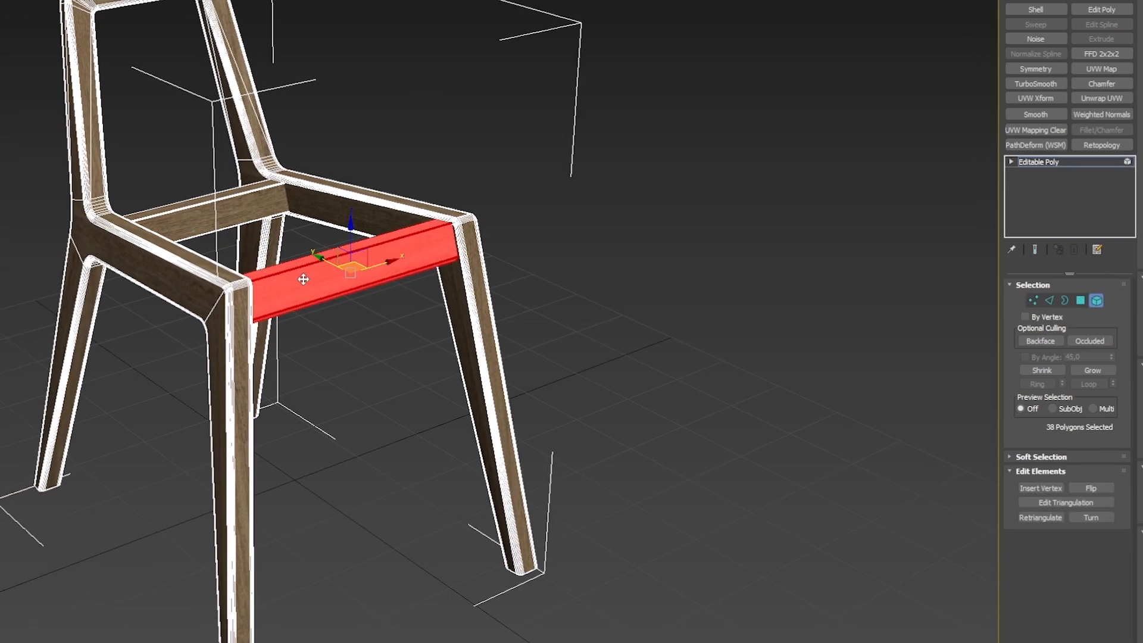
pyautogui.keyDown('ctrl'); pyautogui.click(179, 211); pyautogui.keyUp('ctrl')
pyautogui.scroll(6, 179, 212)
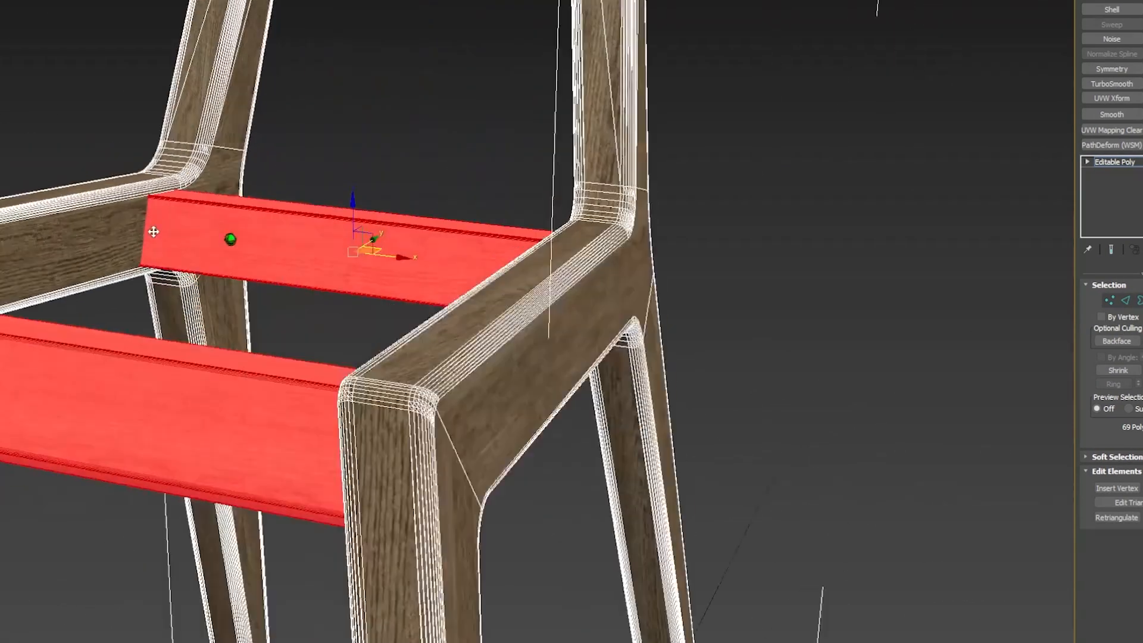
pyautogui.scroll(-10, 154, 231)
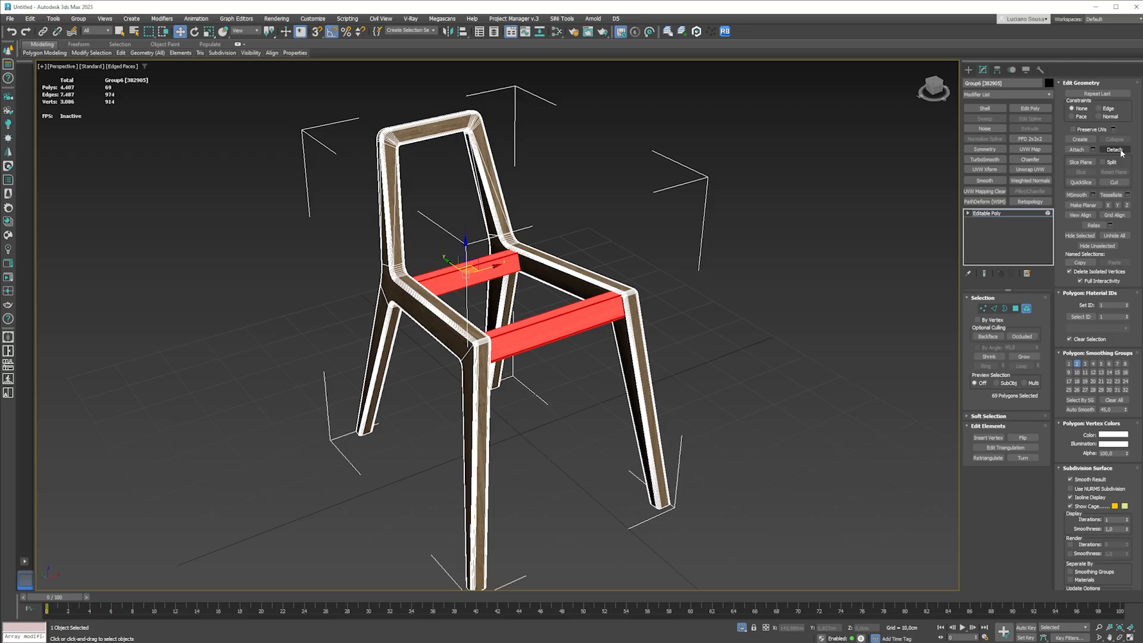
pyautogui.click(1114, 150)
pyautogui.click(598, 325)
pyautogui.click(494, 313)
pyautogui.hotkey('alt', 'q')
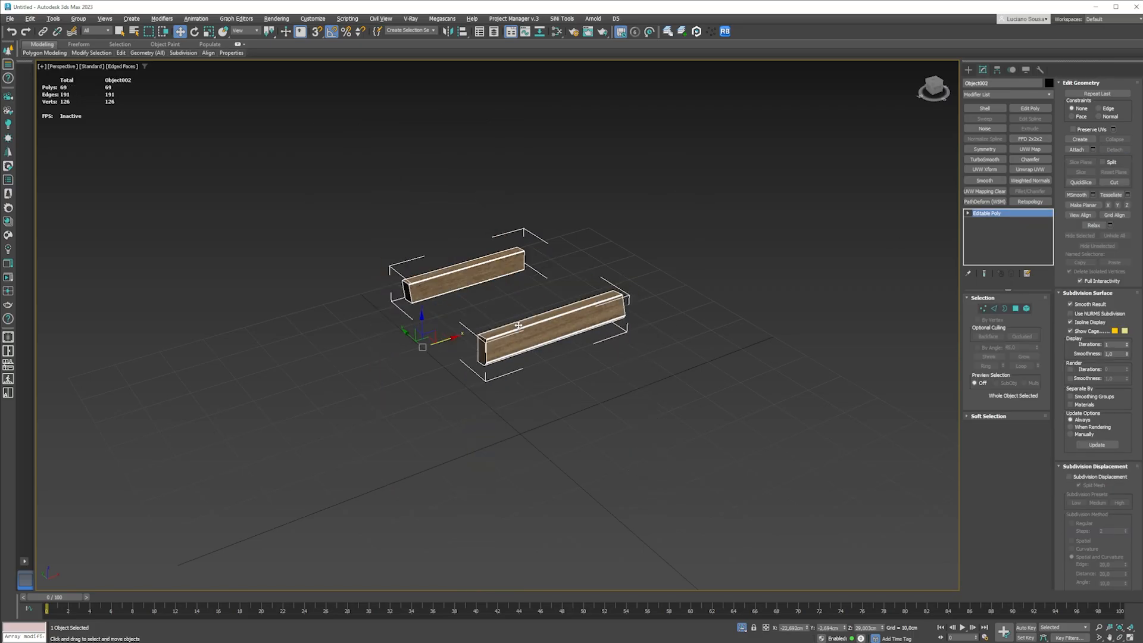
# Step: Bring back the wooden frame to examine how the crossbars meet it, and isolate the crossbars again
pyautogui.scroll(3, 463, 361)
pyautogui.moveTo(455, 351); pyautogui.dragTo(470, 353, button='middle')
pyautogui.scroll(-2, 467, 347)
pyautogui.scroll(-2, 497, 341)
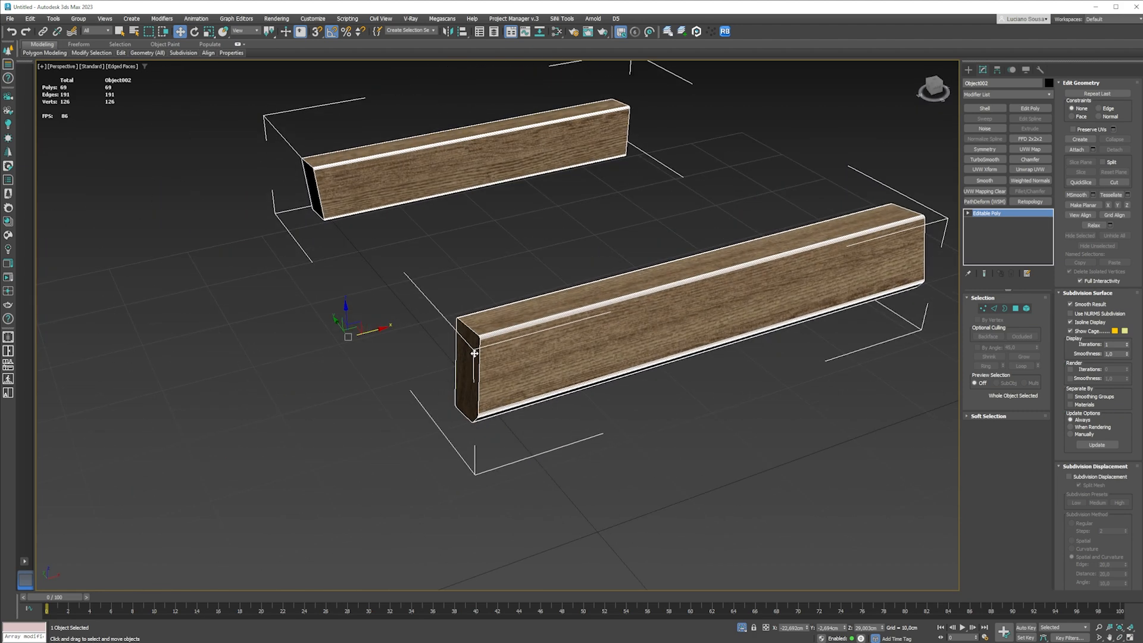
pyautogui.hotkey('ctrl', 'z')
pyautogui.scroll(5, 471, 349)
pyautogui.keyDown('alt'); pyautogui.moveTo(454, 332); pyautogui.dragTo(640, 300, button='middle'); pyautogui.keyUp('alt')
pyautogui.keyDown('alt'); pyautogui.moveTo(581, 381); pyautogui.dragTo(470, 367, button='middle'); pyautogui.keyUp('alt')
pyautogui.scroll(-5, 466, 366)
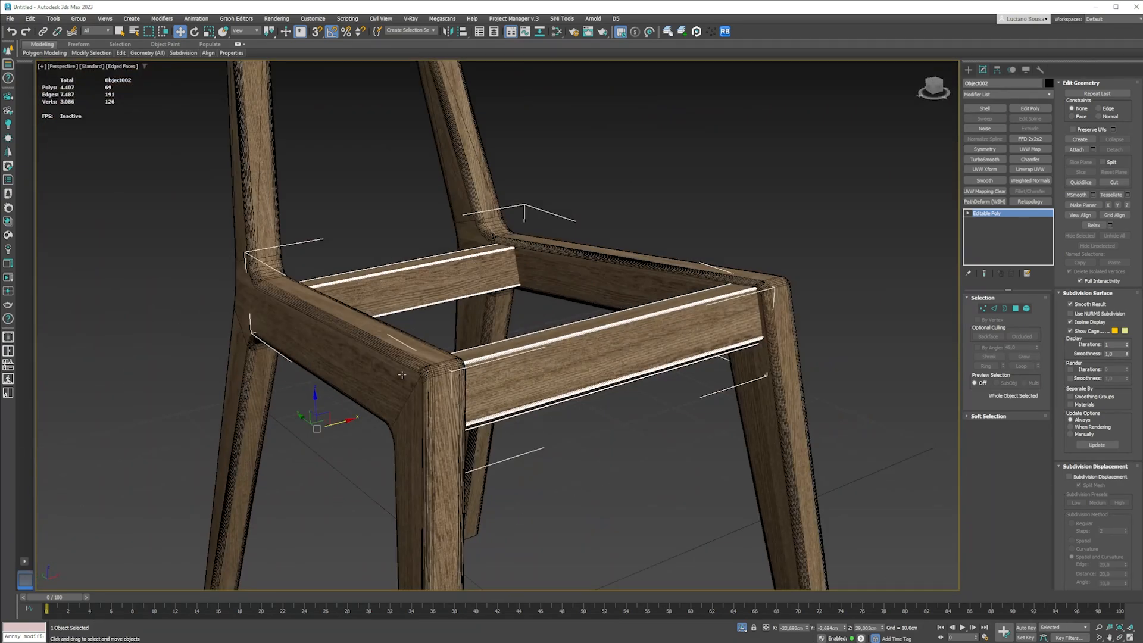
pyautogui.scroll(-3, 406, 373)
pyautogui.hotkey('alt', 'q')
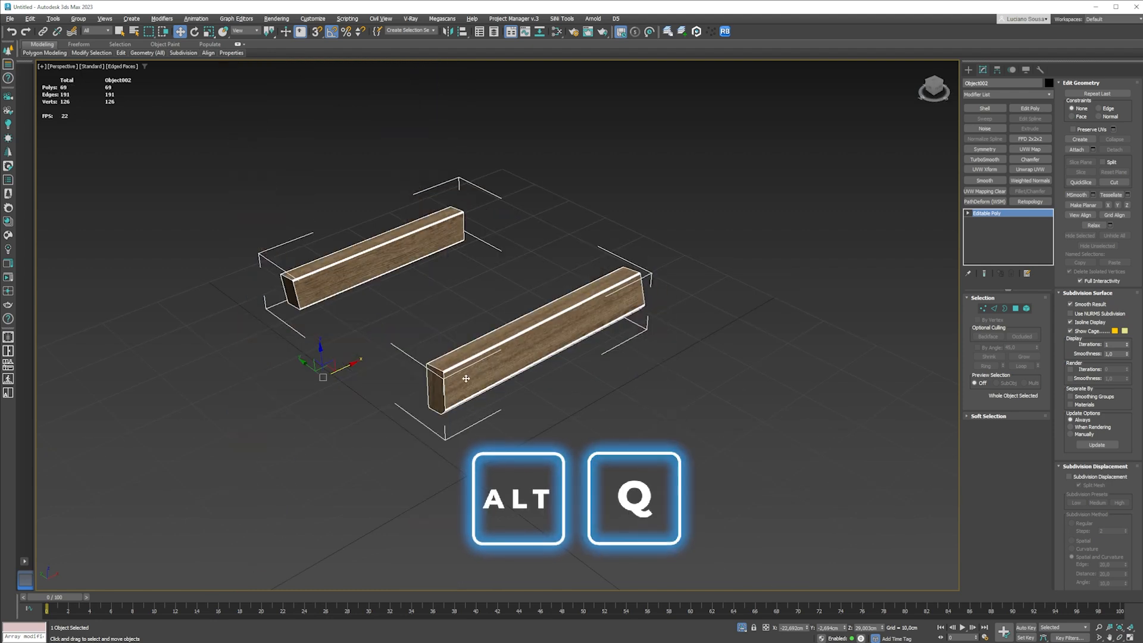
# Step: Delete the end-cap polygons at both ends of the front and rear crossbars
pyautogui.click(1015, 308)
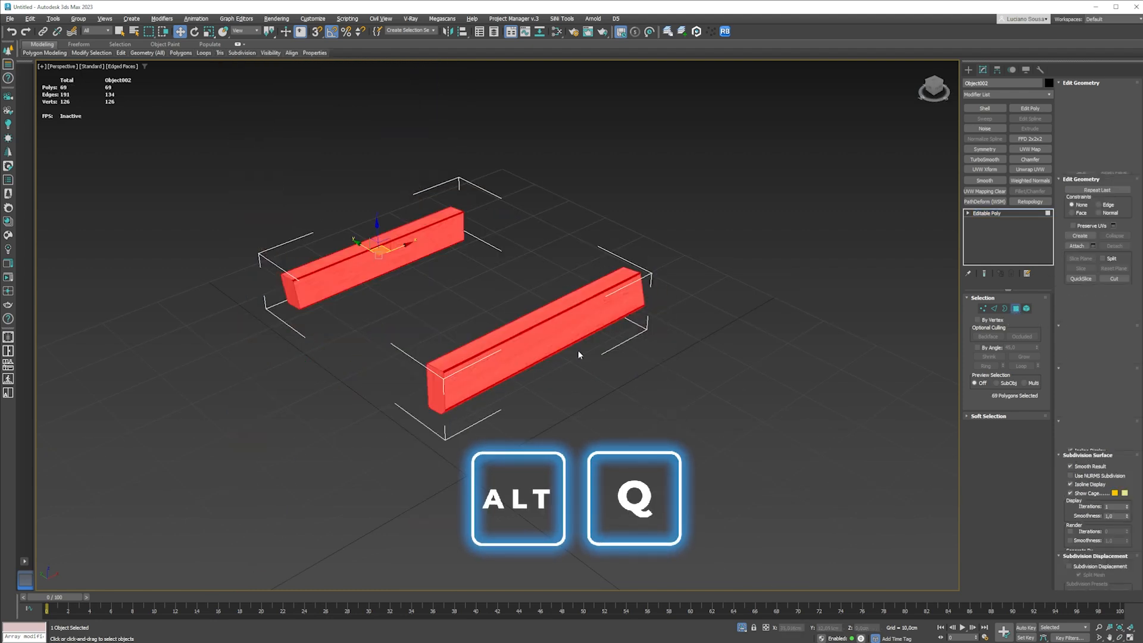
pyautogui.click(434, 387)
pyautogui.keyDown('ctrl'); pyautogui.click(287, 290); pyautogui.keyUp('ctrl')
pyautogui.keyDown('alt'); pyautogui.moveTo(287, 290); pyautogui.dragTo(405, 275, button='middle'); pyautogui.keyUp('alt')
pyautogui.scroll(3, 181, 269)
pyautogui.keyDown('alt'); pyautogui.moveTo(191, 268); pyautogui.dragTo(217, 272, button='middle'); pyautogui.keyUp('alt')
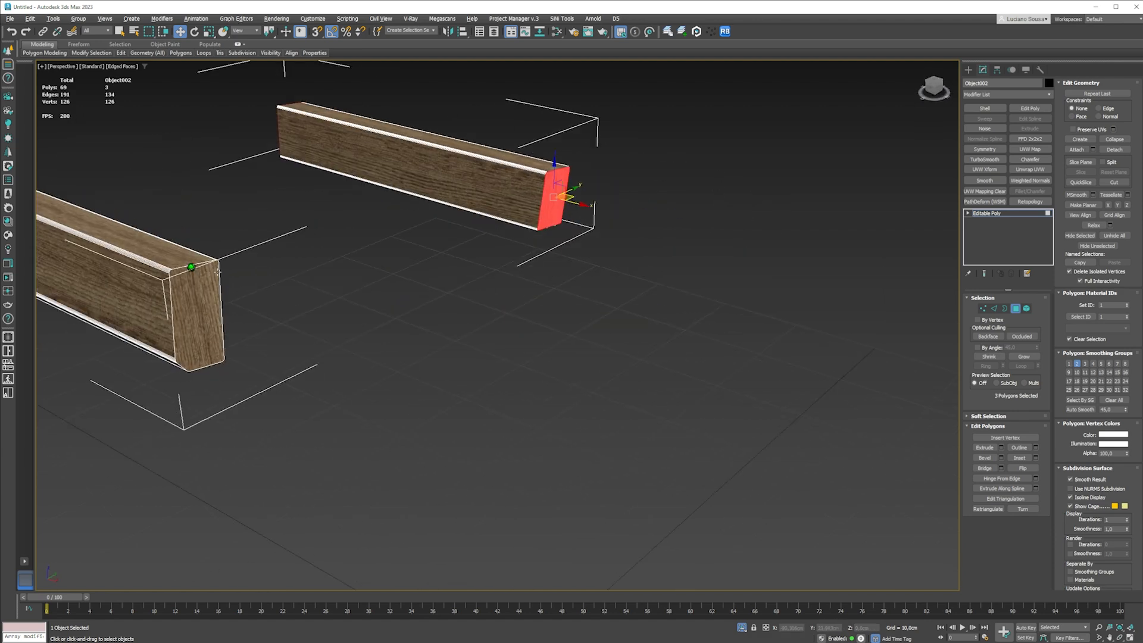
pyautogui.keyDown('ctrl'); pyautogui.click(197, 288); pyautogui.keyUp('ctrl')
pyautogui.press('Delete')
pyautogui.scroll(-3, 523, 287)
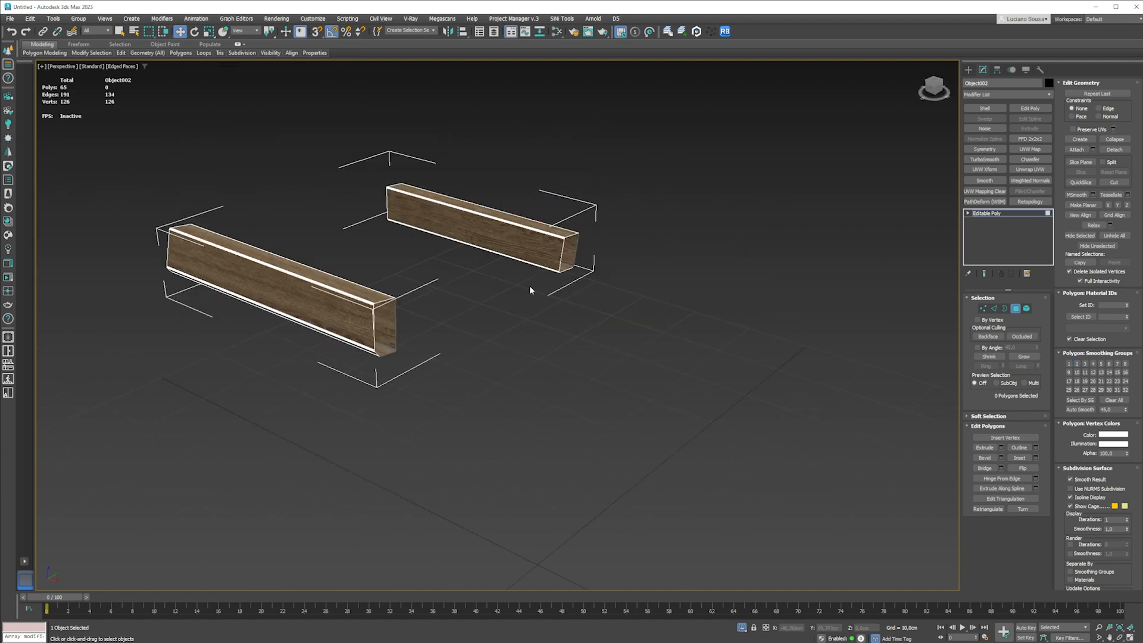
# Step: Check the open crossbar ends, exit isolation, and select and isolate the chair's wooden frame
pyautogui.scroll(3, 453, 224)
pyautogui.keyDown('alt'); pyautogui.moveTo(452, 223); pyautogui.dragTo(523, 222, button='middle'); pyautogui.keyUp('alt')
pyautogui.scroll(-3, 434, 313)
pyautogui.scroll(5, 506, 303)
pyautogui.keyDown('alt'); pyautogui.moveTo(461, 325); pyautogui.dragTo(512, 339, button='middle'); pyautogui.keyUp('alt')
pyautogui.scroll(-8, 511, 339)
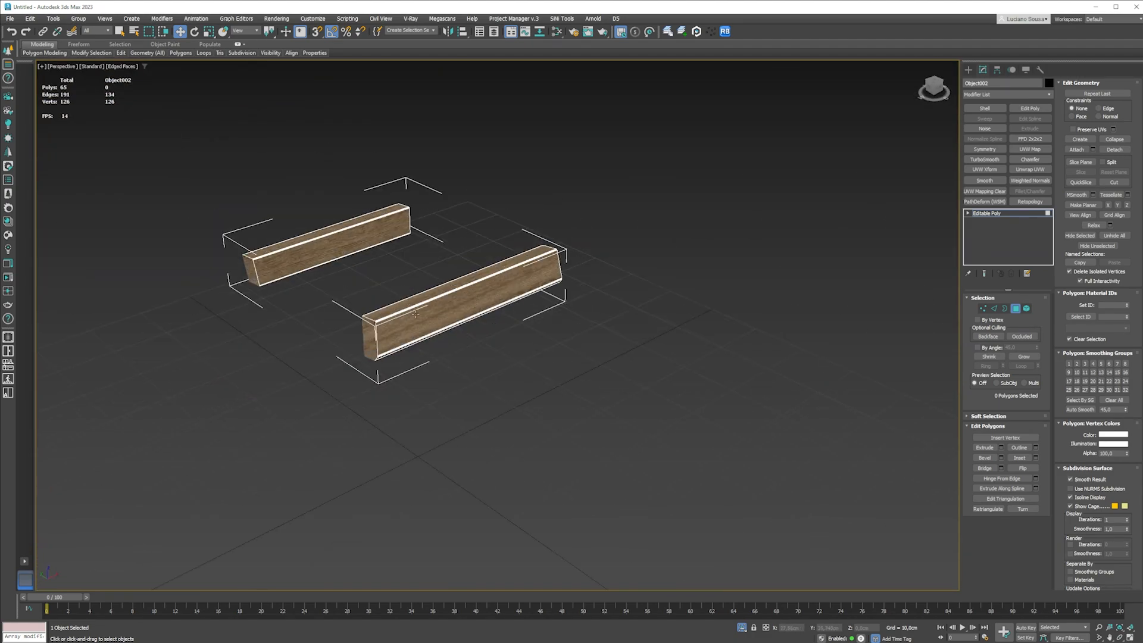
pyautogui.click(742, 627)
pyautogui.click(1014, 309)
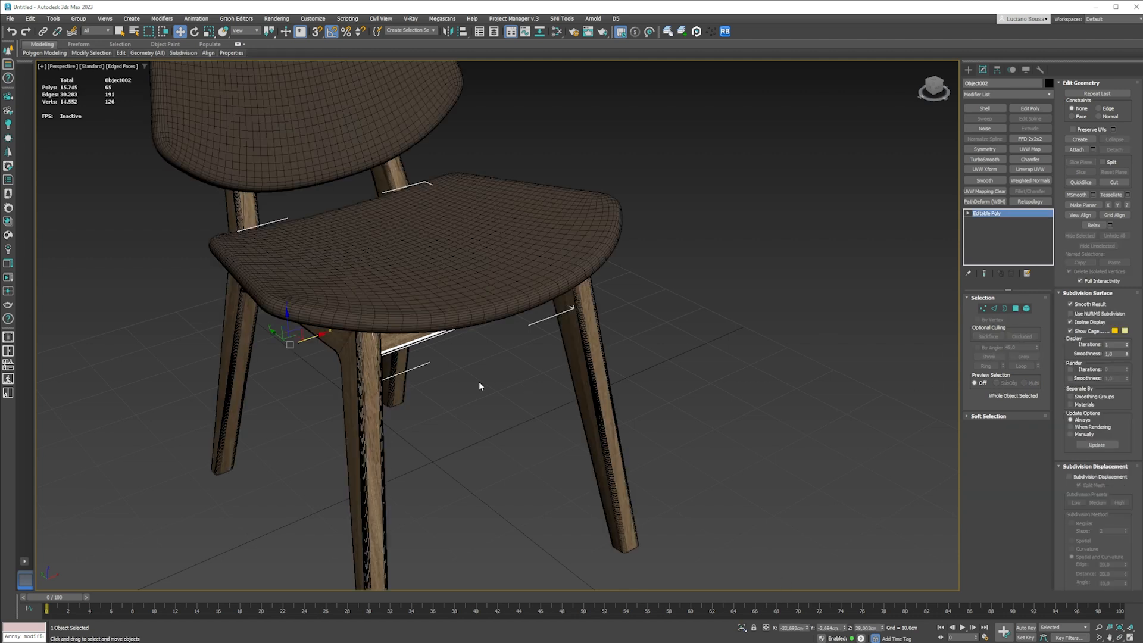
pyautogui.click(589, 322)
pyautogui.hotkey('alt', 'q')
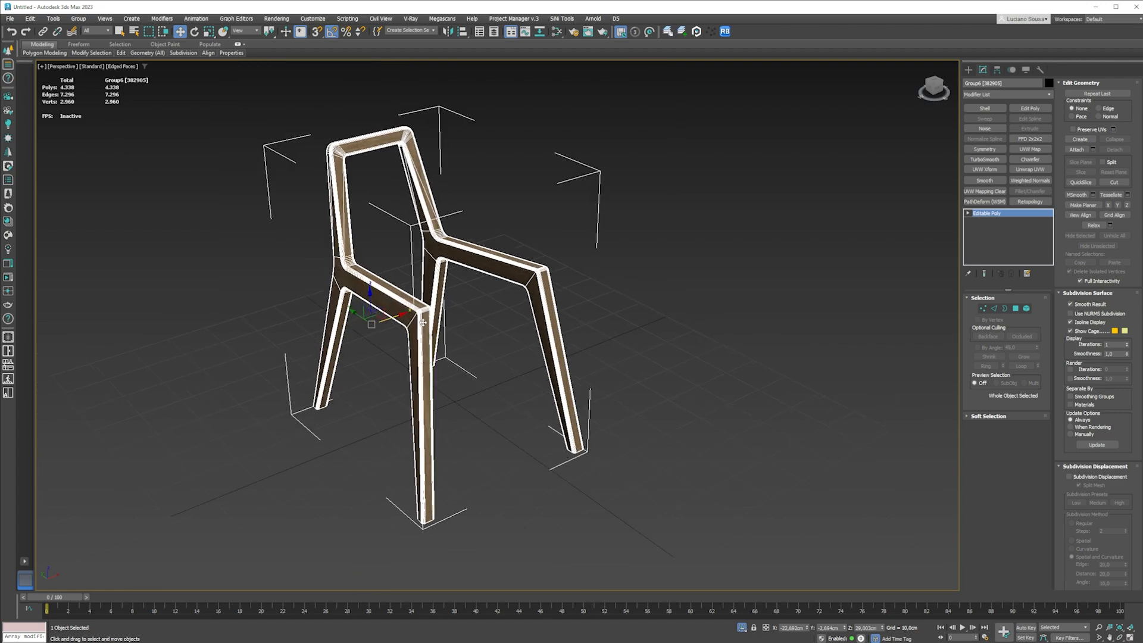
# Step: Apply Quadrify All to the wooden frame and check the mesh around its corners and backrest
pyautogui.scroll(5, 421, 326)
pyautogui.moveTo(414, 327)
pyautogui.keyDown('alt'); pyautogui.mouseDown(button='middle')
pyautogui.moveTo(319, 322)
pyautogui.moveTo(412, 325)
pyautogui.mouseUp(button='middle'); pyautogui.keyUp('alt')
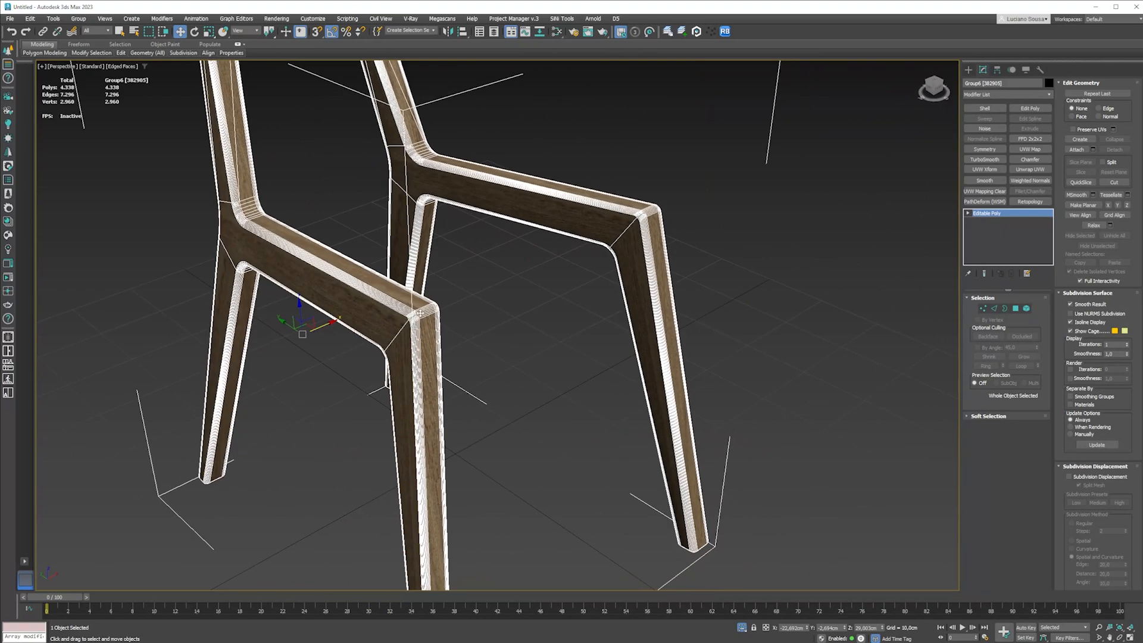
pyautogui.scroll(8, 412, 325)
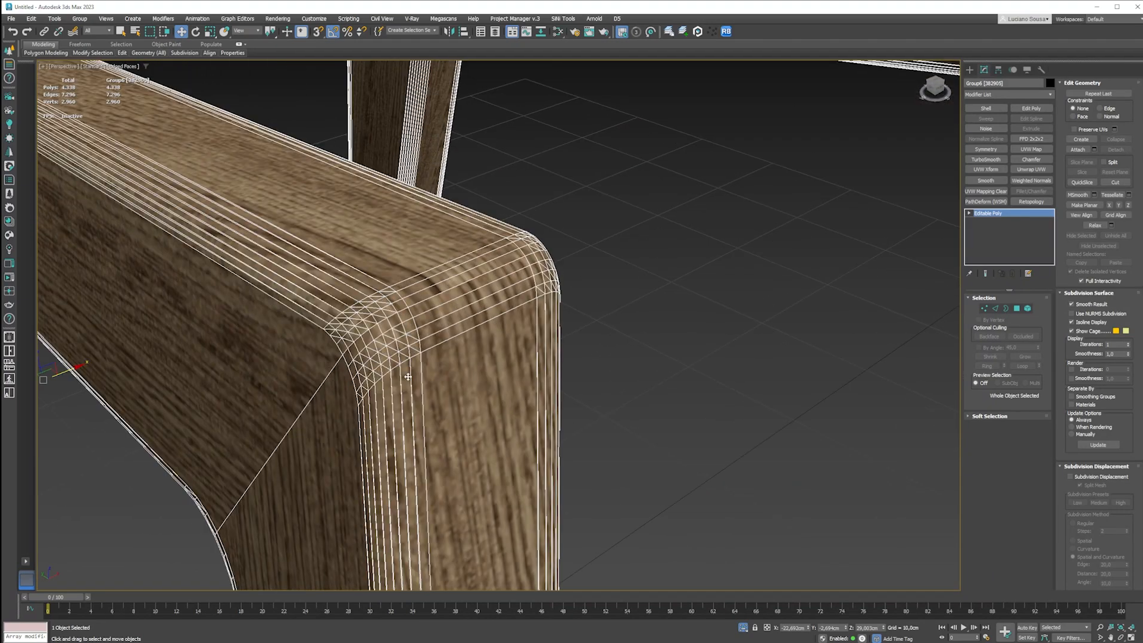
pyautogui.click(148, 52)
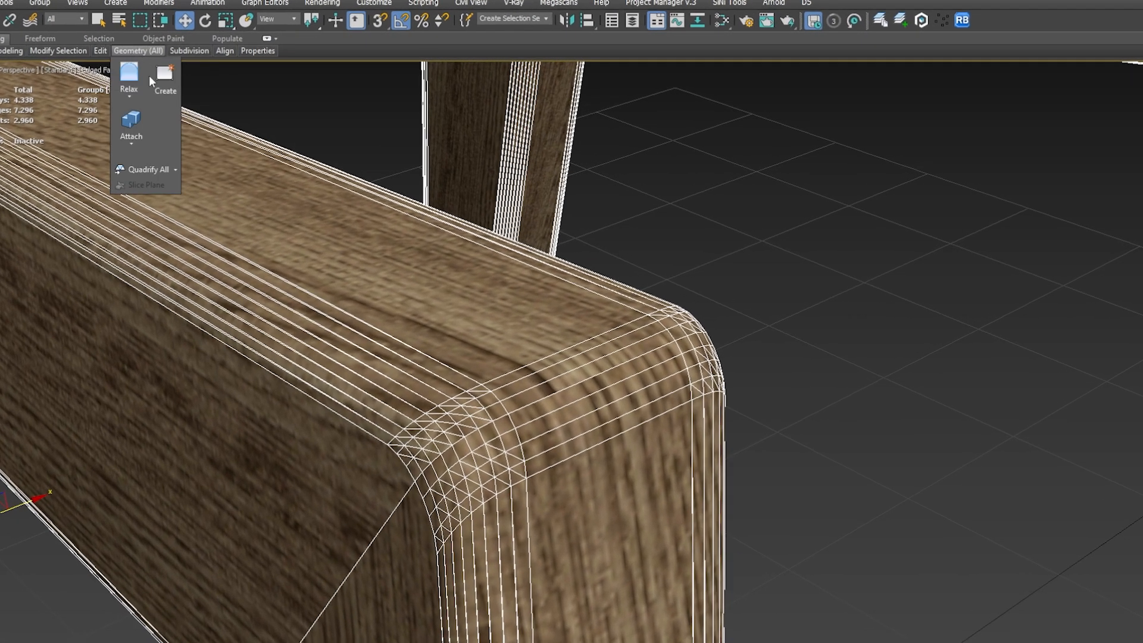
pyautogui.click(143, 169)
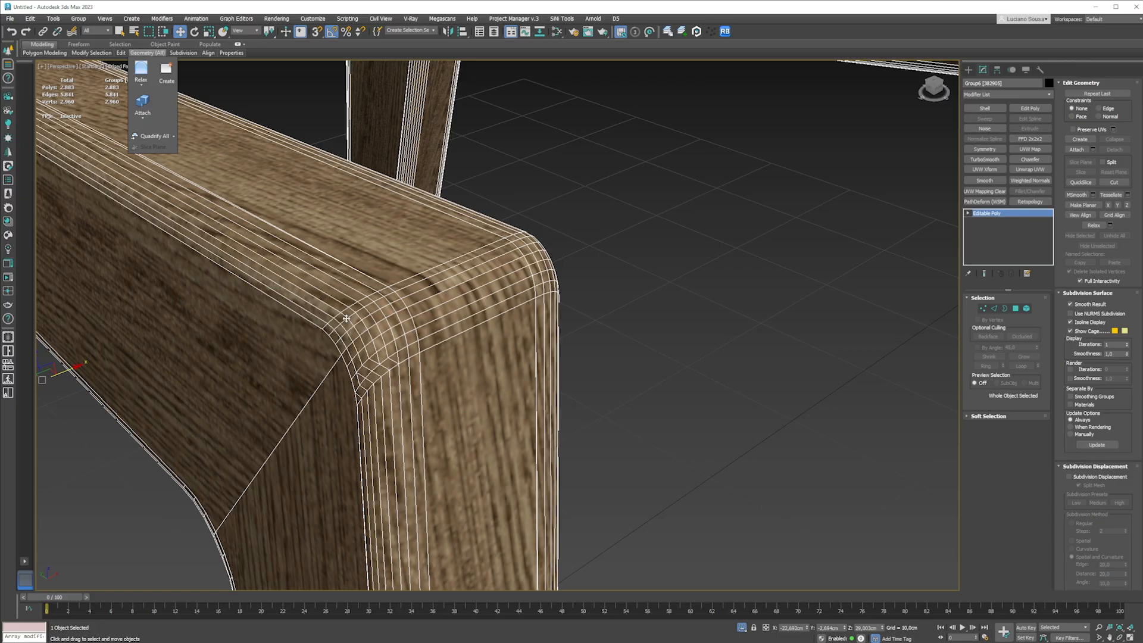
pyautogui.keyDown('alt'); pyautogui.moveTo(364, 279); pyautogui.dragTo(336, 277, button='middle'); pyautogui.keyUp('alt')
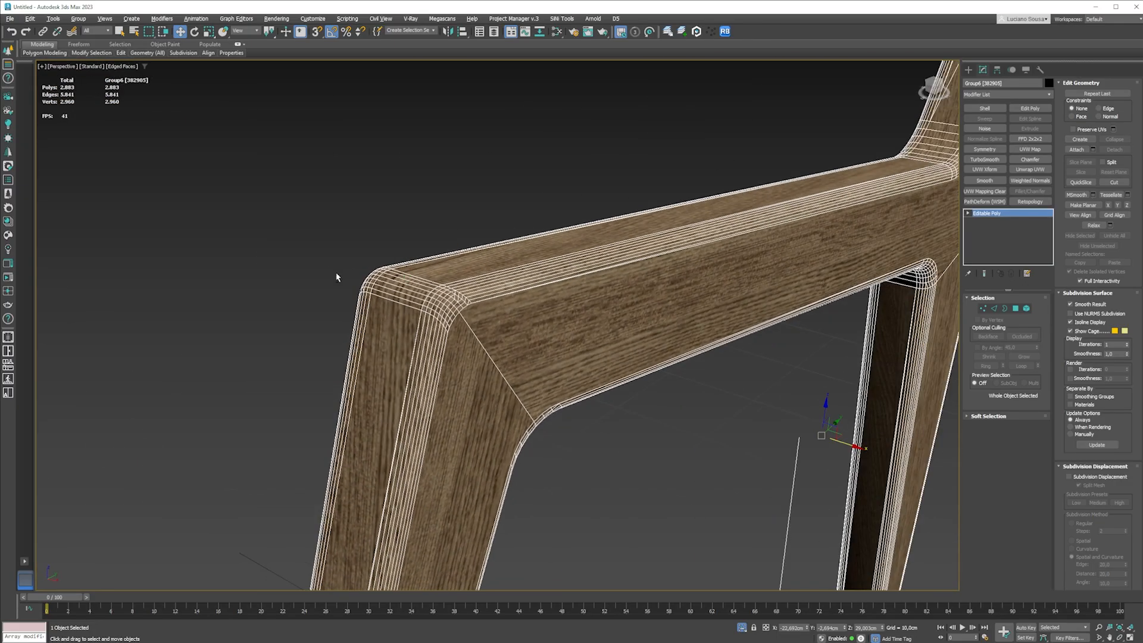
pyautogui.keyDown('alt'); pyautogui.moveTo(410, 298); pyautogui.dragTo(387, 496, button='middle'); pyautogui.keyUp('alt')
pyautogui.keyDown('alt'); pyautogui.moveTo(477, 332); pyautogui.dragTo(429, 309, button='middle'); pyautogui.keyUp('alt')
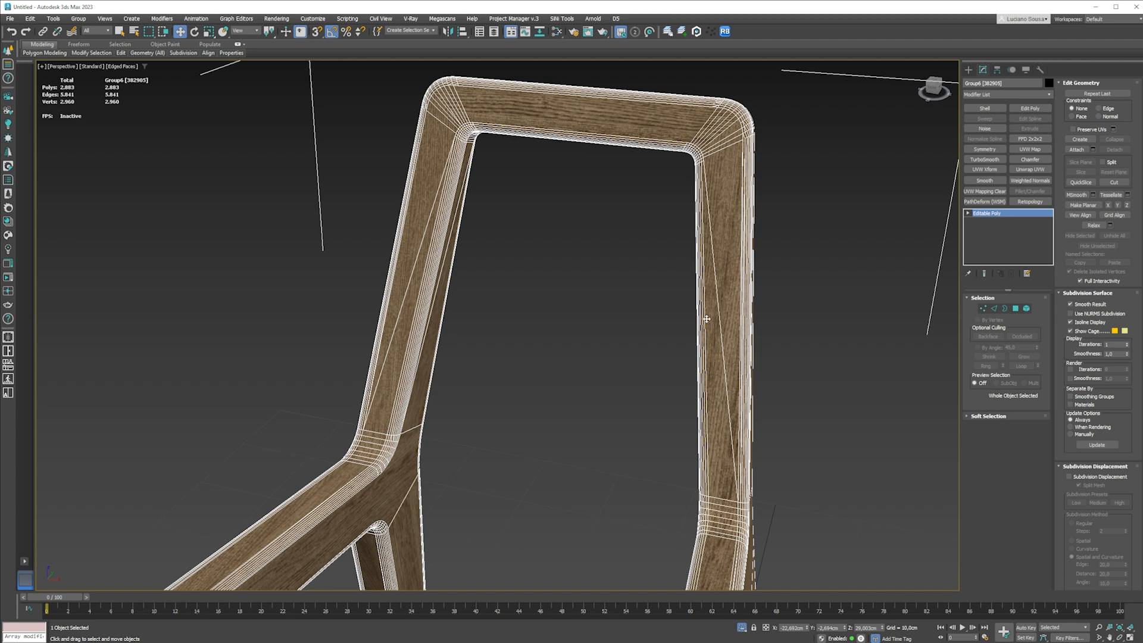
# Step: Select the four long diagonal edges along one backrest upright and remove them together with their leftover vertices
pyautogui.click(994, 308)
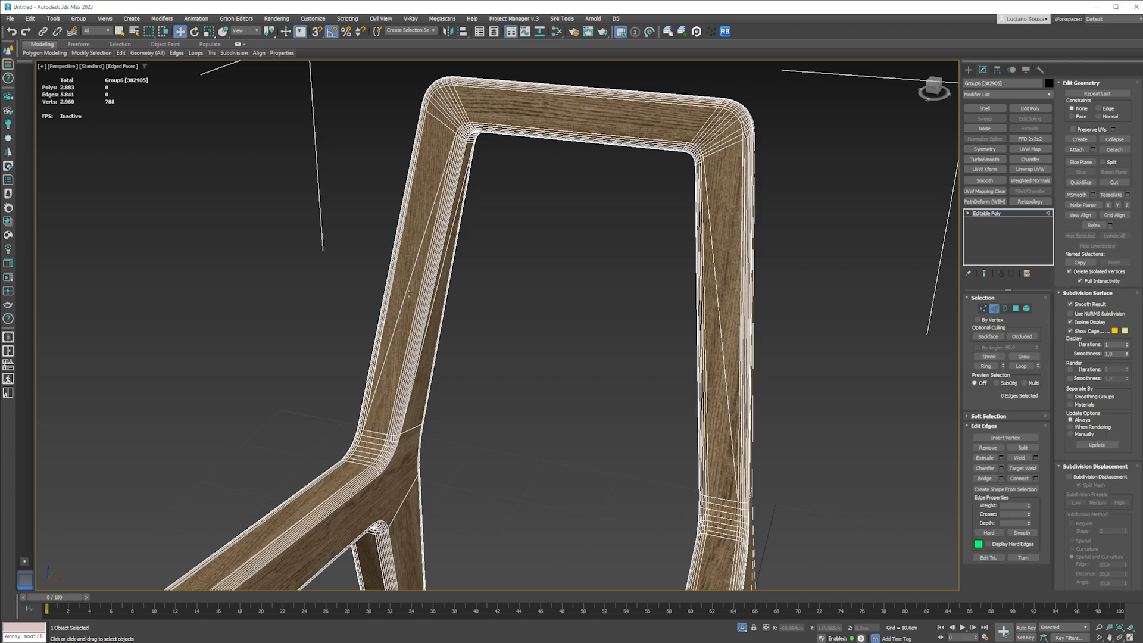
pyautogui.click(409, 294)
pyautogui.scroll(4, 409, 293)
pyautogui.keyDown('ctrl'); pyautogui.click(451, 266); pyautogui.keyUp('ctrl')
pyautogui.keyDown('alt'); pyautogui.moveTo(453, 263); pyautogui.dragTo(352, 259, button='middle'); pyautogui.keyUp('alt')
pyautogui.keyDown('ctrl'); pyautogui.click(466, 256); pyautogui.keyUp('ctrl')
pyautogui.scroll(-4, 444, 252)
pyautogui.keyDown('alt'); pyautogui.moveTo(453, 243); pyautogui.dragTo(370, 248, button='middle'); pyautogui.keyUp('alt')
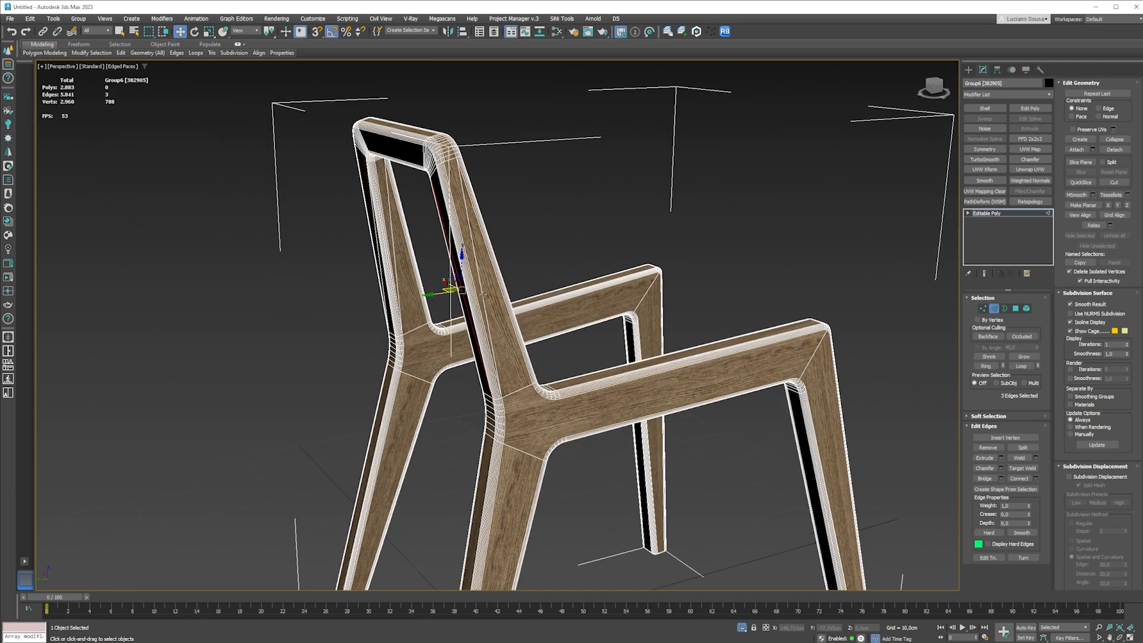
pyautogui.scroll(3, 474, 262)
pyautogui.keyDown('ctrl'); pyautogui.click(477, 264); pyautogui.keyUp('ctrl')
pyautogui.scroll(-4, 440, 306)
pyautogui.keyDown('alt'); pyautogui.moveTo(442, 309); pyautogui.dragTo(333, 268, button='middle'); pyautogui.keyUp('alt')
pyautogui.moveTo(450, 340); pyautogui.dragTo(395, 303, button='middle')
pyautogui.moveTo(395, 302)
pyautogui.keyDown('alt'); pyautogui.mouseDown(button='middle')
pyautogui.moveTo(382, 303)
pyautogui.moveTo(399, 305)
pyautogui.mouseUp(button='middle'); pyautogui.keyUp('alt')
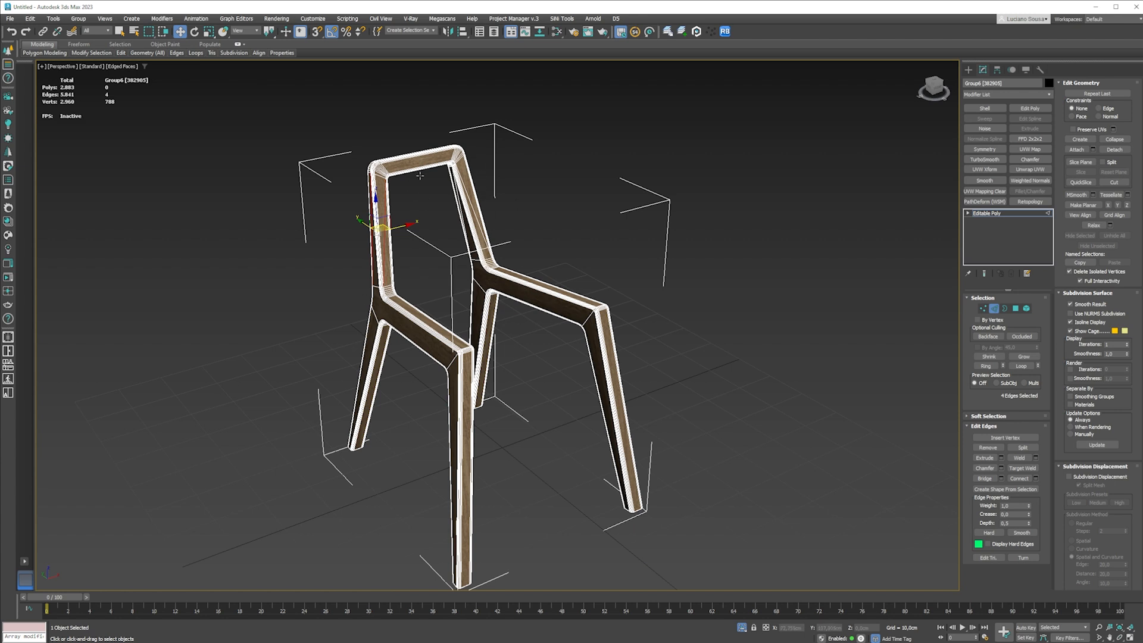
pyautogui.scroll(5, 384, 238)
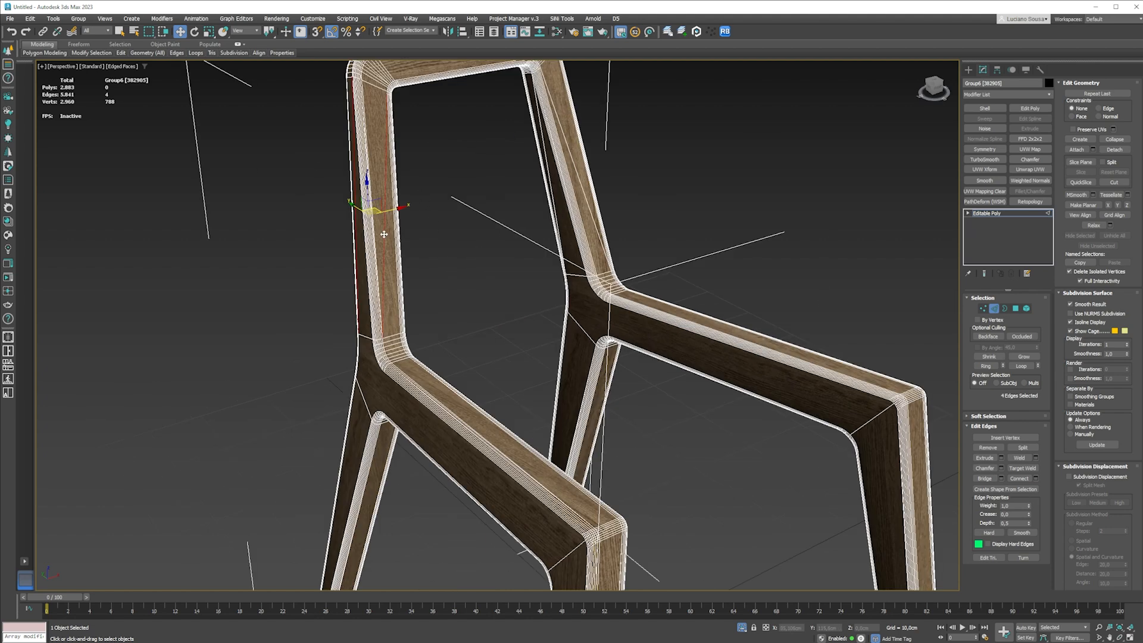
pyautogui.keyDown('alt'); pyautogui.moveTo(384, 238); pyautogui.dragTo(375, 298, button='middle'); pyautogui.keyUp('alt')
pyautogui.scroll(4, 375, 298)
pyautogui.scroll(-5, 407, 365)
pyautogui.scroll(3, 407, 364)
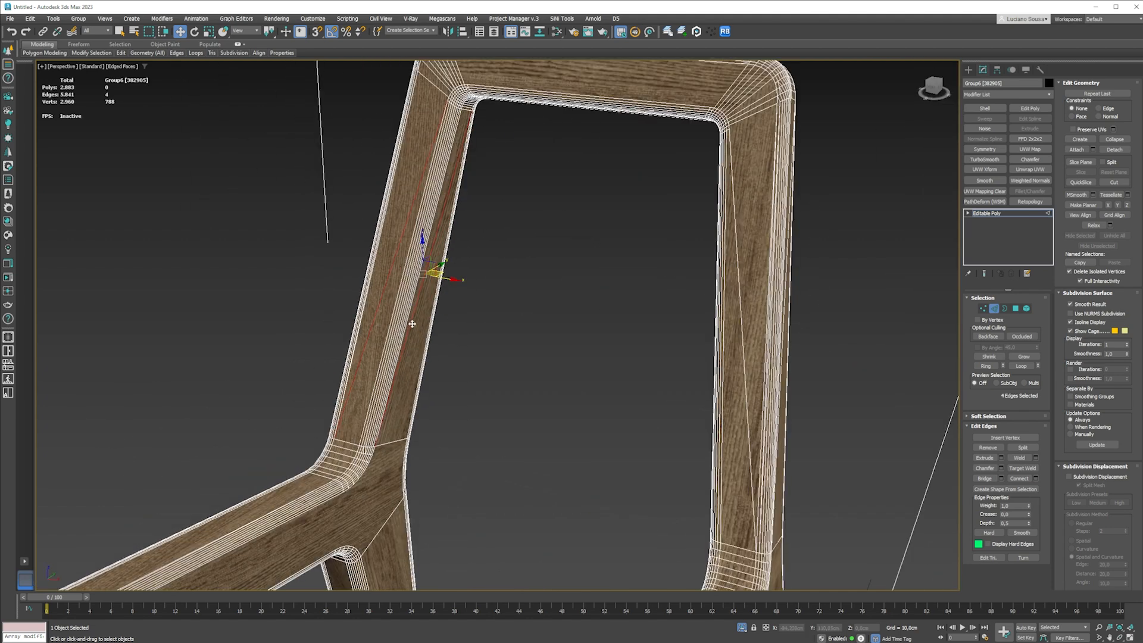
pyautogui.hotkey('ctrl', 'BackSpace')
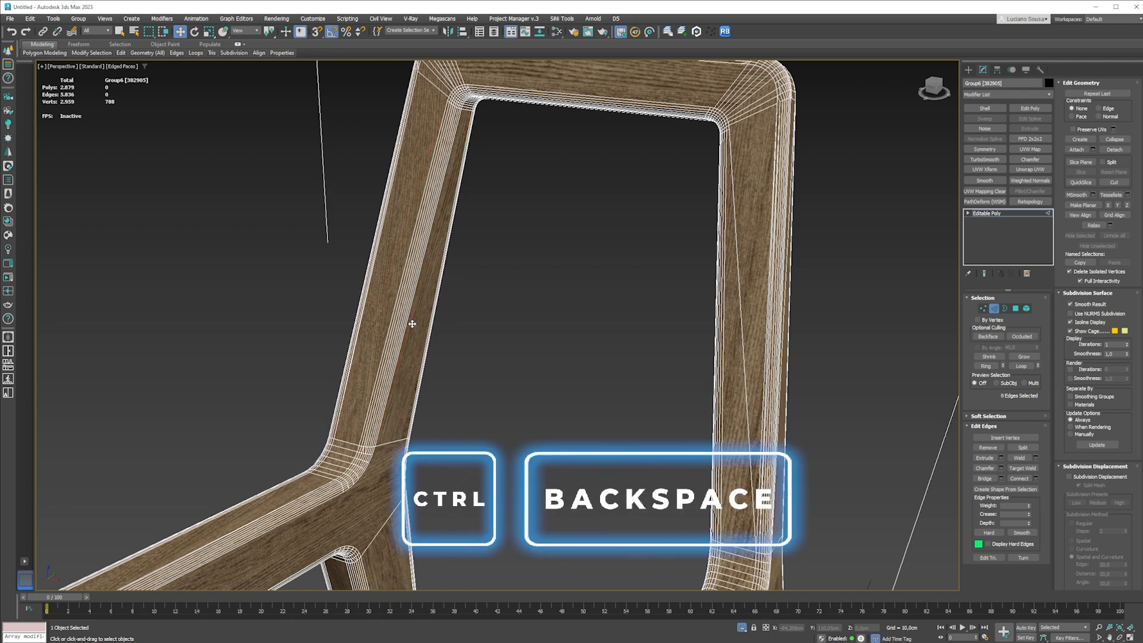
# Step: Examine the frame's curved joints, leg ends and armrest-like side rails for irregular topology
pyautogui.scroll(-8, 439, 250)
pyautogui.scroll(10, 410, 253)
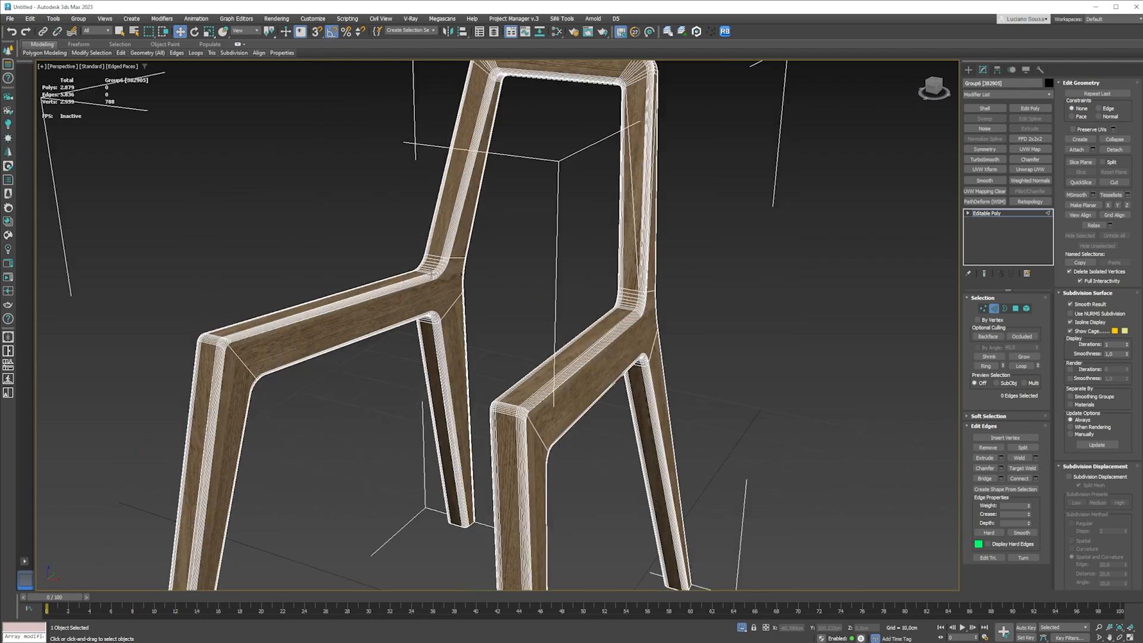
pyautogui.scroll(4, 411, 253)
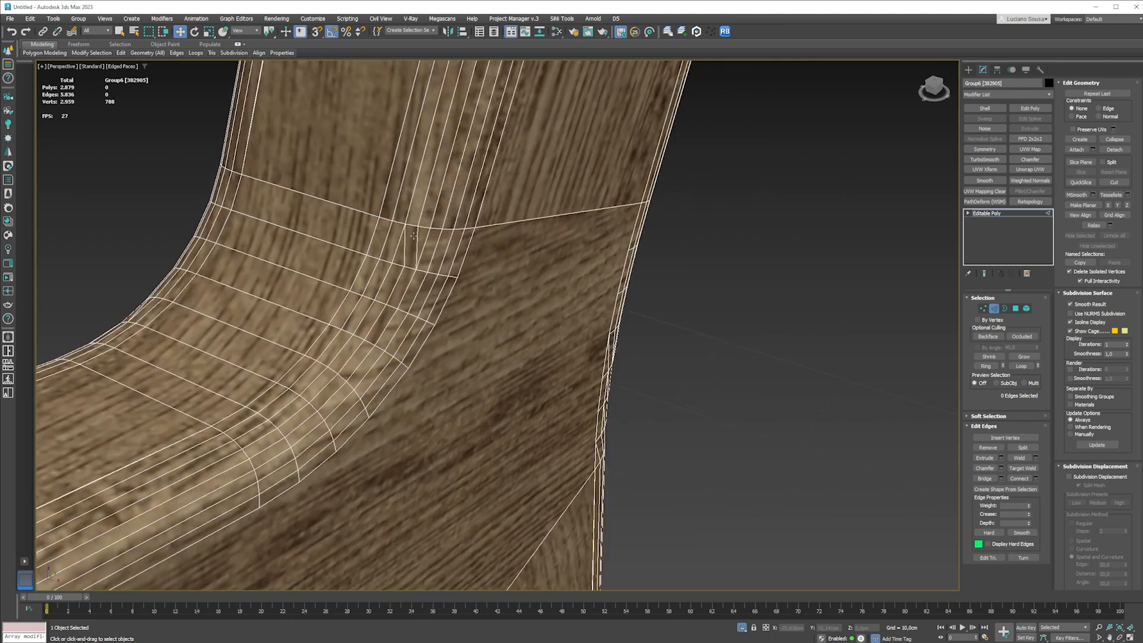
pyautogui.scroll(-5, 406, 268)
pyautogui.keyDown('alt'); pyautogui.moveTo(344, 237); pyautogui.dragTo(426, 238, button='middle'); pyautogui.keyUp('alt')
pyautogui.scroll(6, 403, 265)
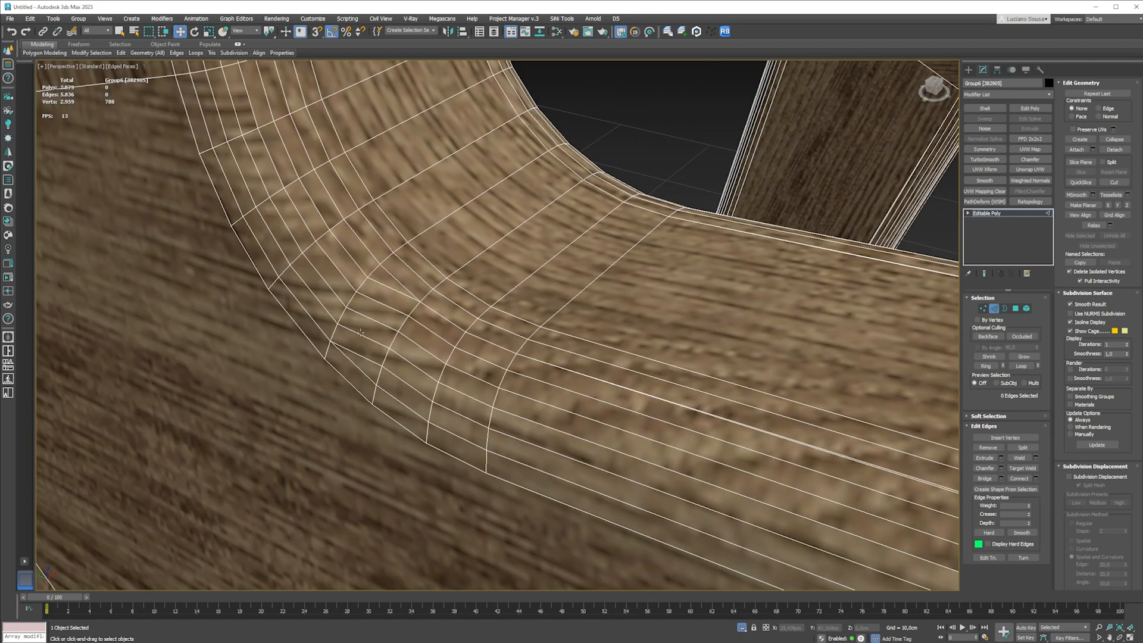
pyautogui.scroll(-10, 361, 332)
pyautogui.keyDown('alt'); pyautogui.moveTo(520, 347); pyautogui.dragTo(438, 350, button='middle'); pyautogui.keyUp('alt')
pyautogui.scroll(-5, 453, 346)
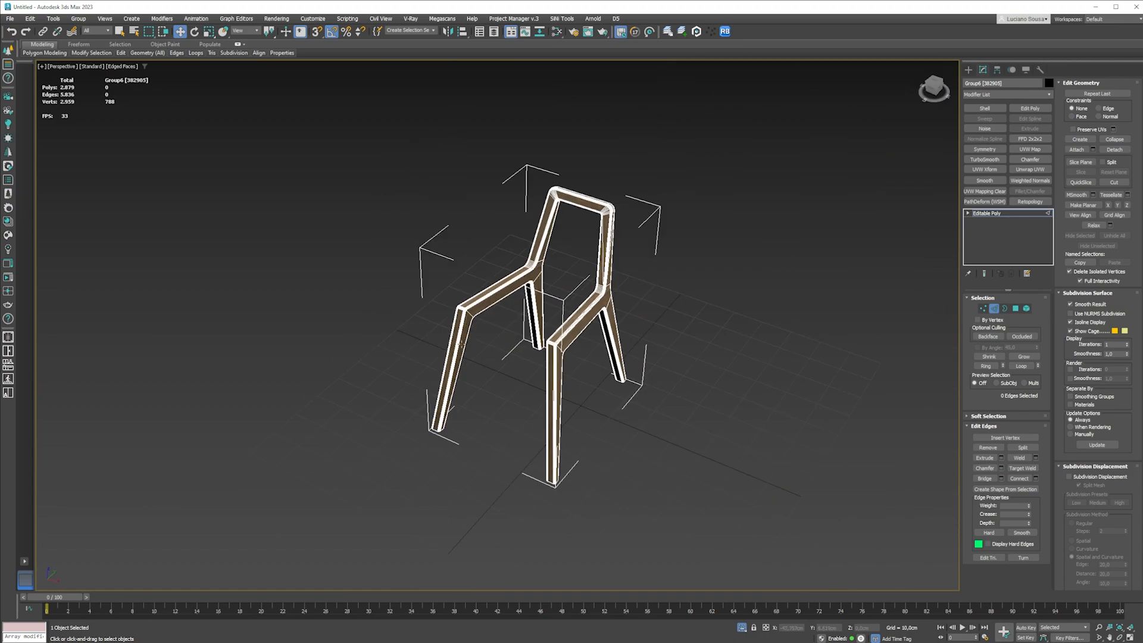
pyautogui.scroll(12, 445, 434)
pyautogui.keyDown('alt'); pyautogui.moveTo(454, 431); pyautogui.dragTo(187, 381, button='middle'); pyautogui.keyUp('alt')
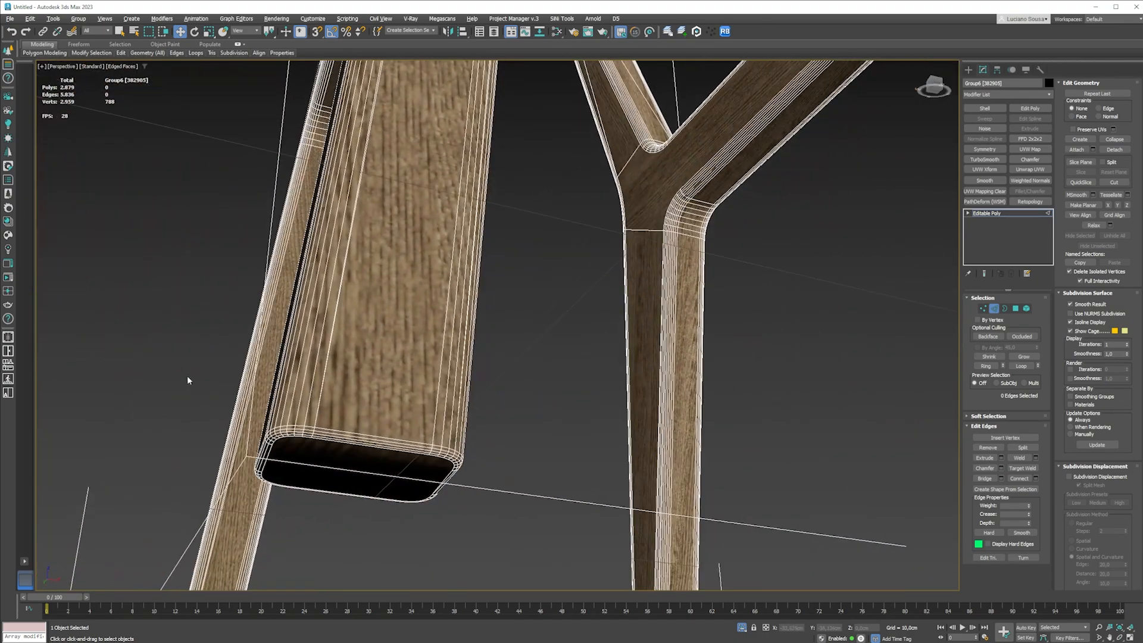
pyautogui.scroll(-10, 356, 465)
pyautogui.scroll(12, 406, 392)
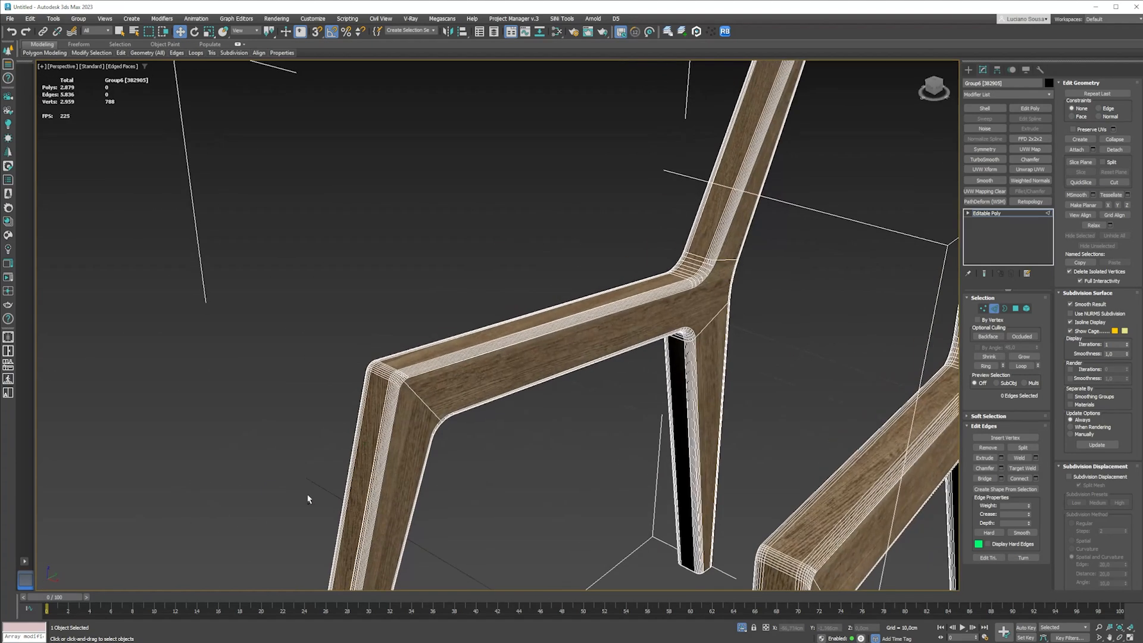
# Step: Add an Edit Poly modifier to the frame and cut new edges across the zigzag faces at the front corner of the side rail
pyautogui.scroll(8, 405, 390)
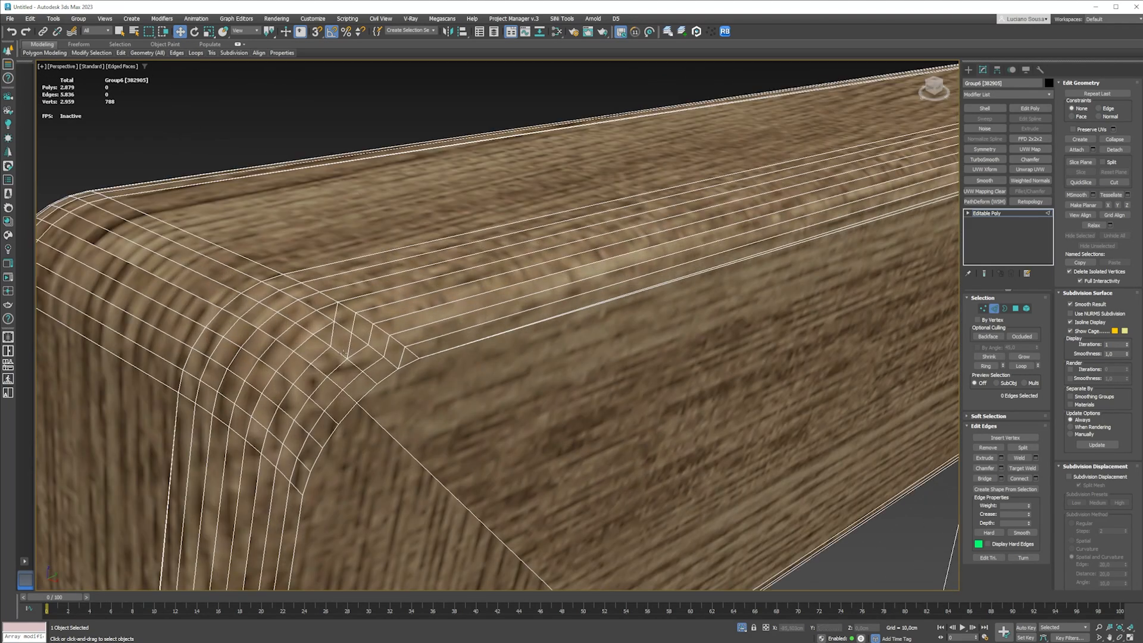
pyautogui.click(994, 309)
pyautogui.click(1029, 109)
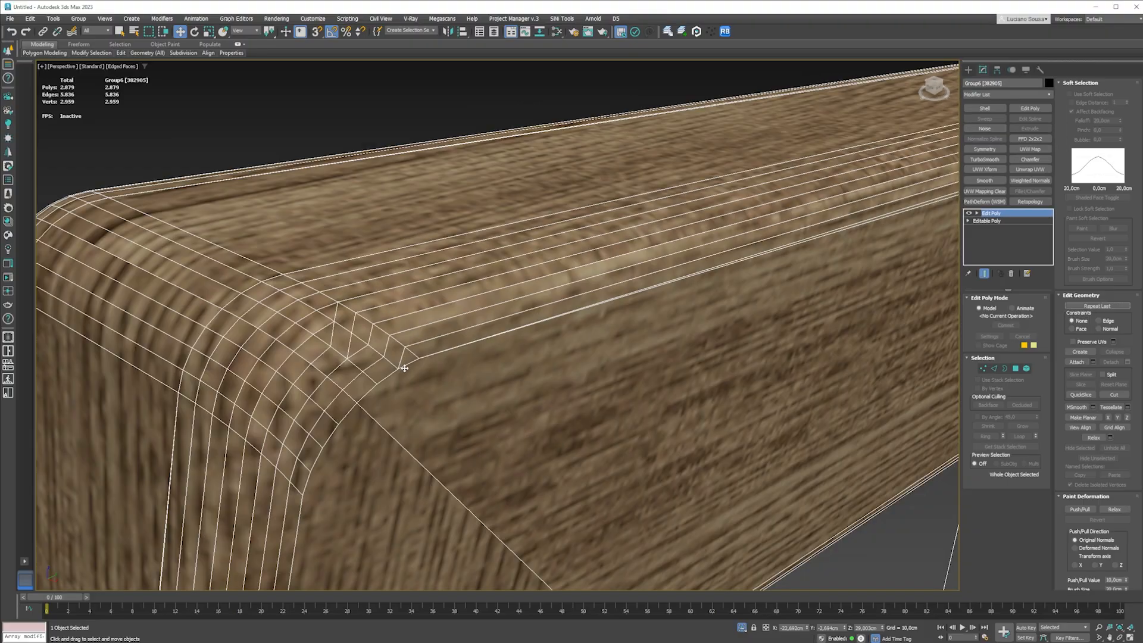
pyautogui.hotkey('alt', 'c')
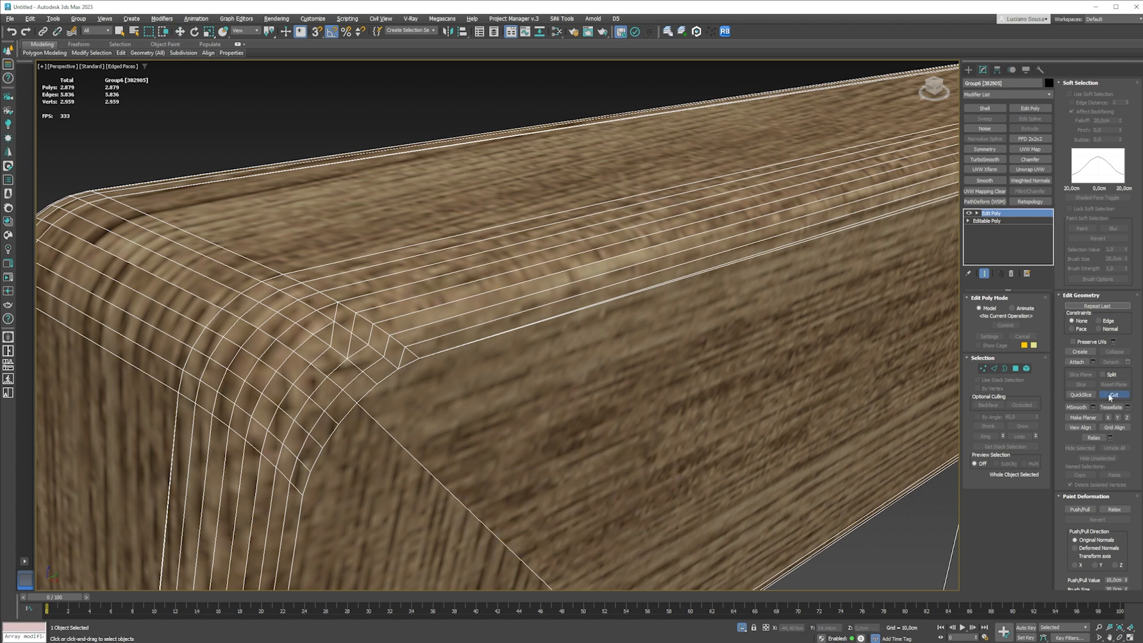
pyautogui.scroll(3, 335, 327)
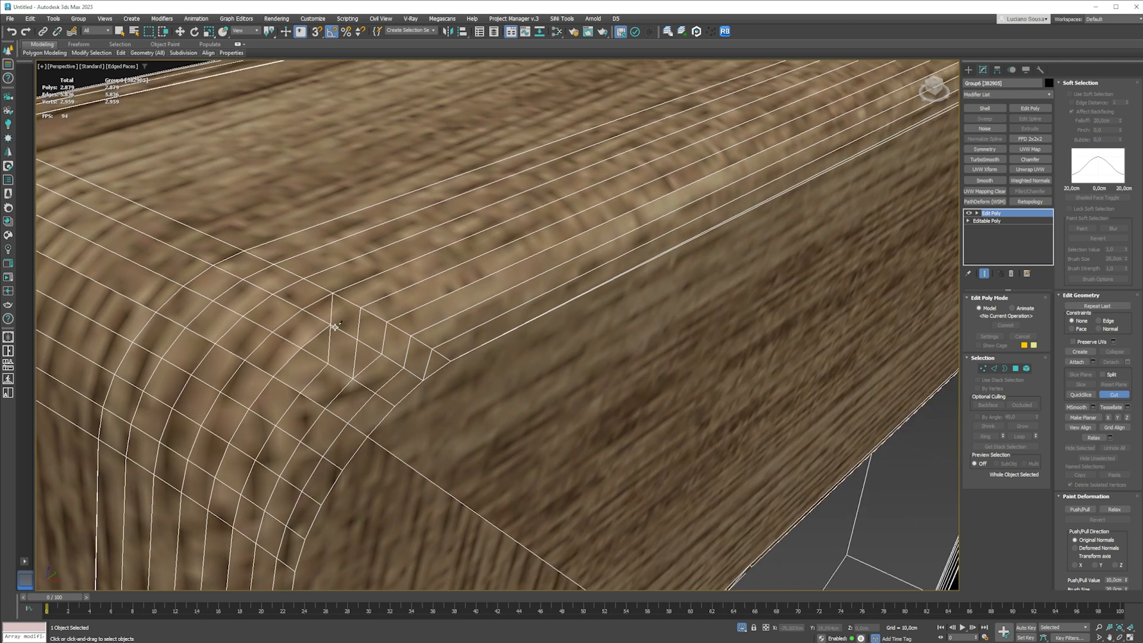
pyautogui.click(361, 307)
pyautogui.click(358, 340)
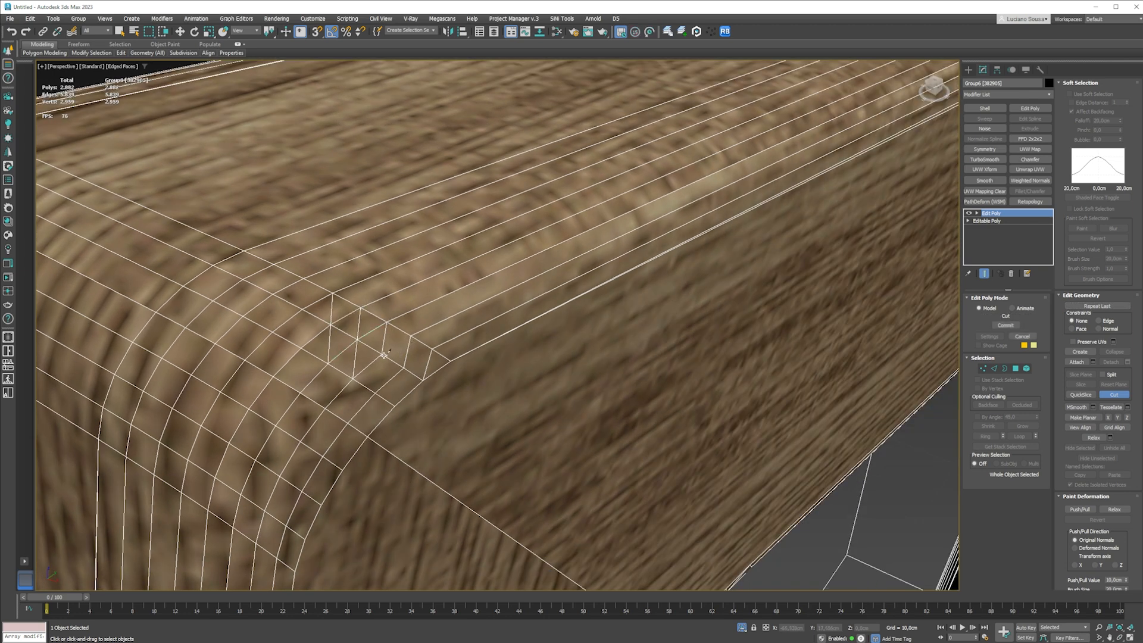
pyautogui.rightClick(383, 343)
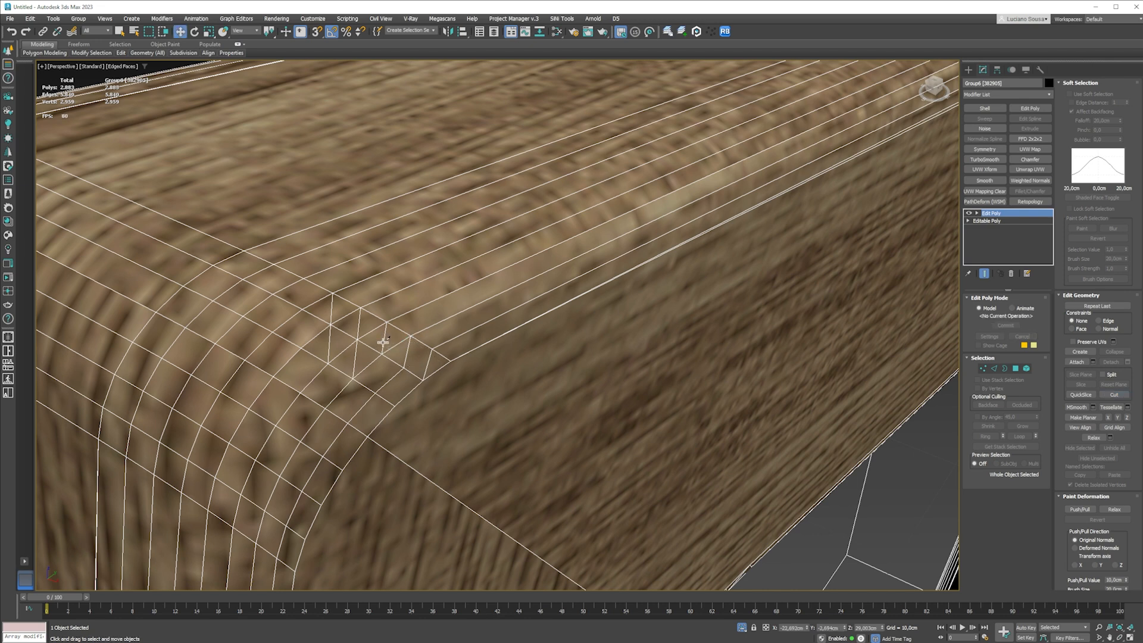
# Step: Select the old zigzag edges beside the new cuts at the side rail's front corner and remove them together with their leftover vertices
pyautogui.press('2')
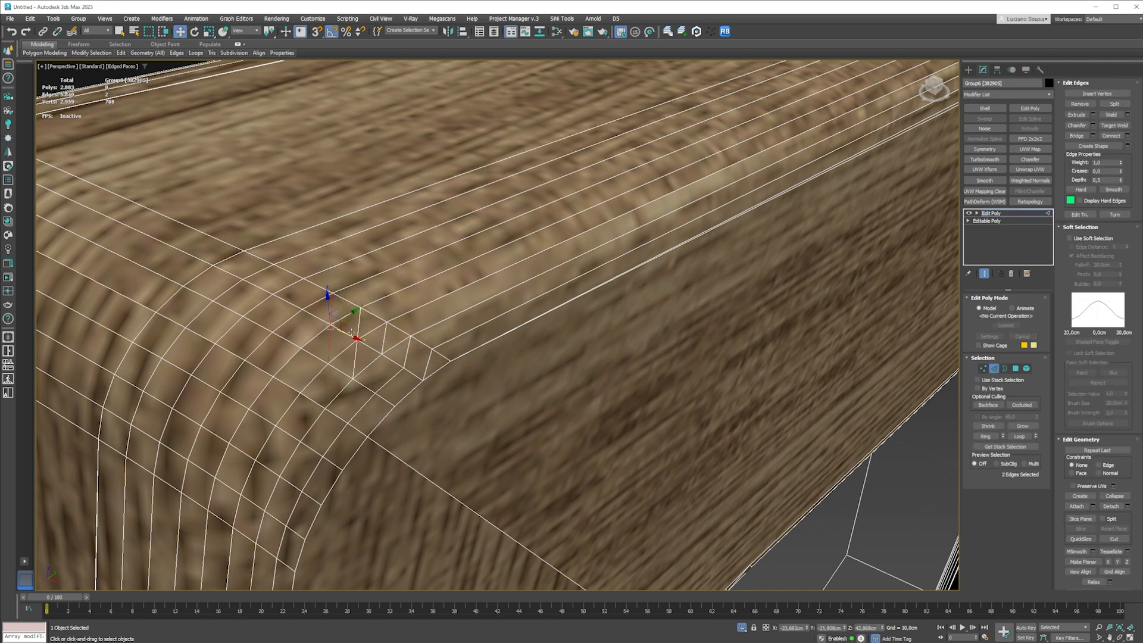
pyautogui.keyDown('ctrl'); pyautogui.click(356, 358); pyautogui.keyUp('ctrl')
pyautogui.keyDown('ctrl'); pyautogui.click(383, 338); pyautogui.keyUp('ctrl')
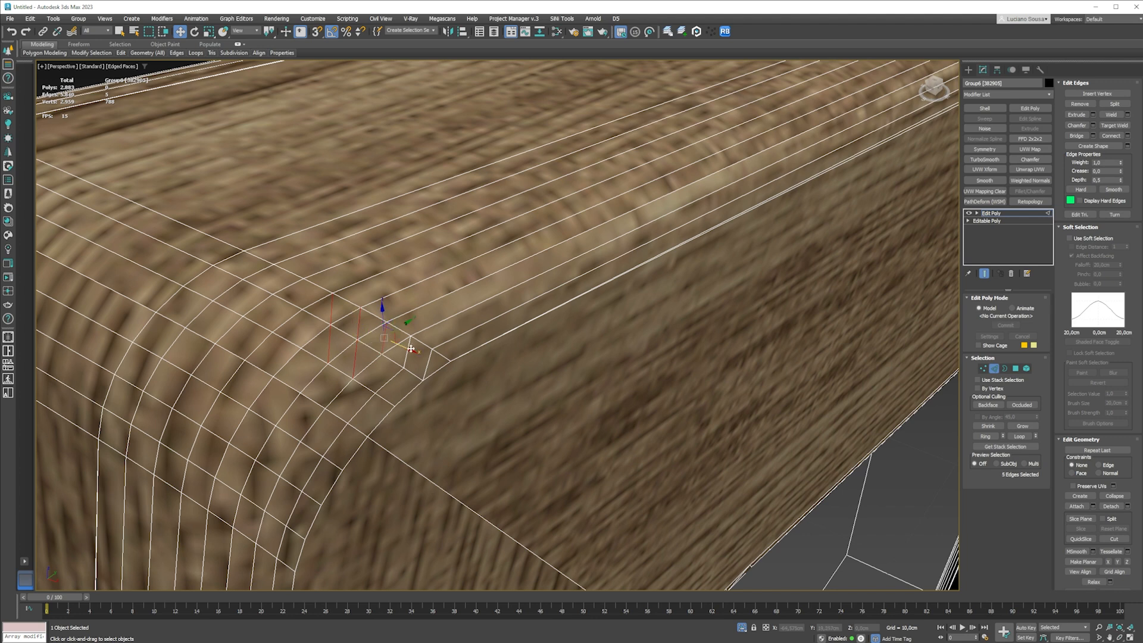
pyautogui.hotkey('ctrl', 'BackSpace')
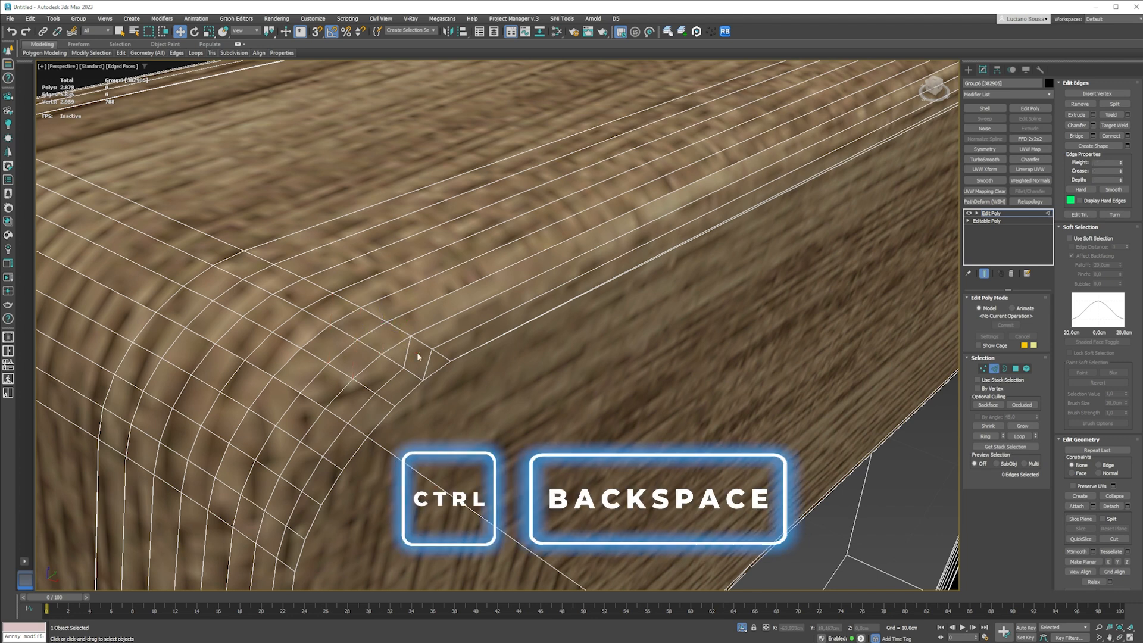
# Step: Cut a new edge across the last face of the rail-side strip and remove the slanted edges remaining there
pyautogui.hotkey('alt', 'c')
pyautogui.click(405, 367)
pyautogui.click(432, 350)
pyautogui.rightClick(439, 360)
pyautogui.press('2')
pyautogui.press('w')
pyautogui.press('2')
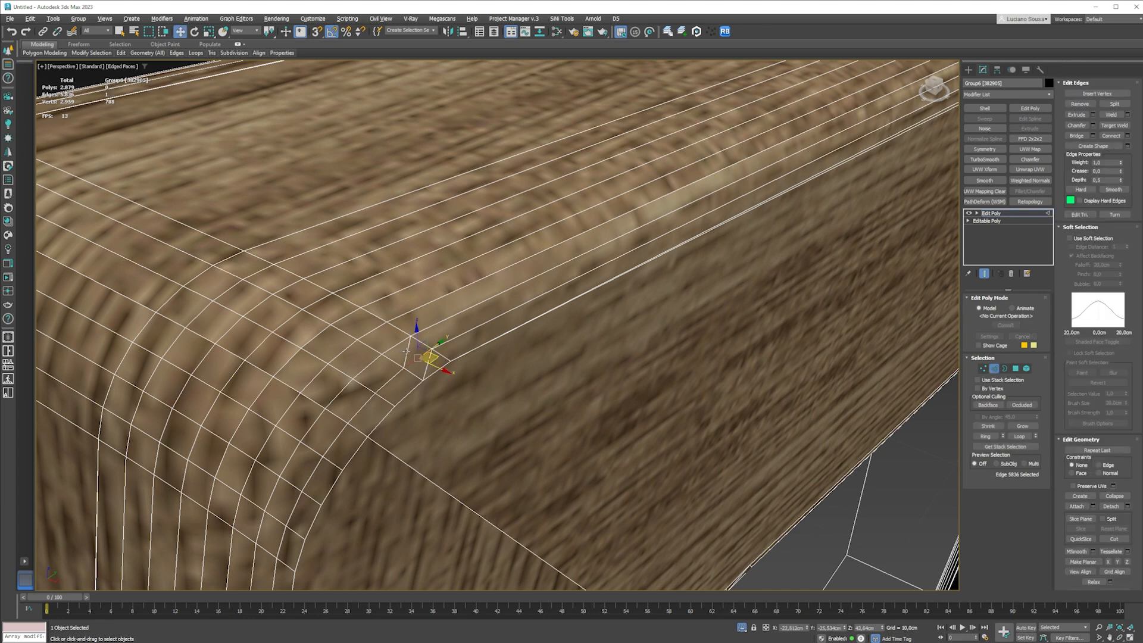
# Step: Cut new edges across the stepped faces where the rounded front corner runs down into the leg
pyautogui.scroll(-4, 458, 370)
pyautogui.scroll(-4, 610, 302)
pyautogui.keyDown('alt'); pyautogui.moveTo(316, 245); pyautogui.dragTo(392, 263, button='middle'); pyautogui.keyUp('alt')
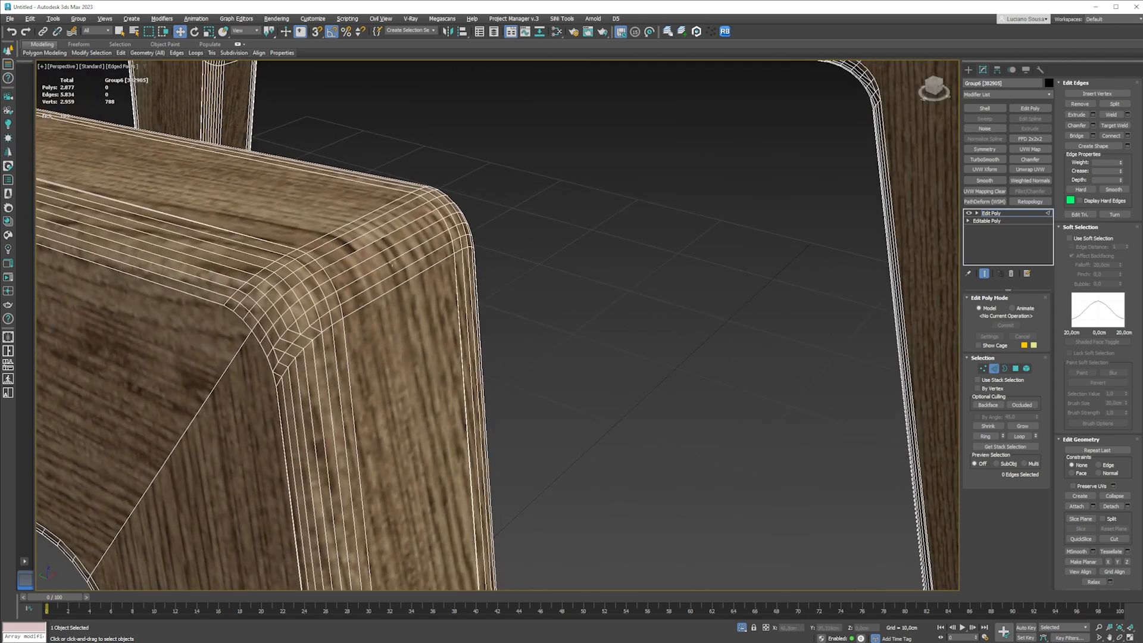
pyautogui.scroll(5, 391, 263)
pyautogui.hotkey('alt', 'c')
pyautogui.scroll(2, 414, 274)
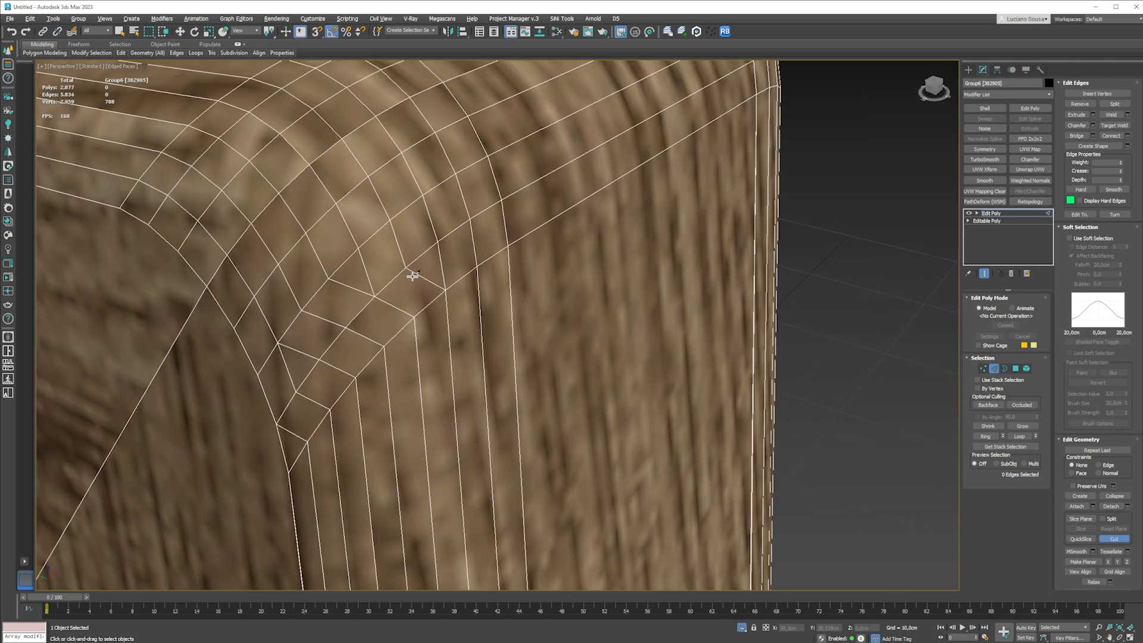
pyautogui.click(415, 315)
pyautogui.click(296, 394)
pyautogui.click(307, 441)
pyautogui.rightClick(313, 397)
pyautogui.rightClick(312, 396)
# Step: Select the stepped diagonal edges on the leg side of the corner and remove them
pyautogui.press('2')
pyautogui.press('2')
pyautogui.moveTo(291, 432); pyautogui.dragTo(293, 431)
pyautogui.hotkey('ctrl', 'z')
pyautogui.keyDown('ctrl'); pyautogui.click(309, 400); pyautogui.keyUp('ctrl')
pyautogui.keyDown('ctrl'); pyautogui.click(302, 353); pyautogui.keyUp('ctrl')
pyautogui.keyDown('ctrl'); pyautogui.click(327, 365); pyautogui.keyUp('ctrl')
pyautogui.keyDown('ctrl'); pyautogui.click(331, 322); pyautogui.keyUp('ctrl')
pyautogui.keyDown('ctrl'); pyautogui.click(364, 337); pyautogui.keyUp('ctrl')
pyautogui.keyDown('ctrl'); pyautogui.click(361, 290); pyautogui.keyUp('ctrl')
pyautogui.keyDown('ctrl'); pyautogui.click(390, 304); pyautogui.keyUp('ctrl')
pyautogui.keyDown('ctrl'); pyautogui.click(426, 280); pyautogui.keyUp('ctrl')
pyautogui.press('BackSpace')
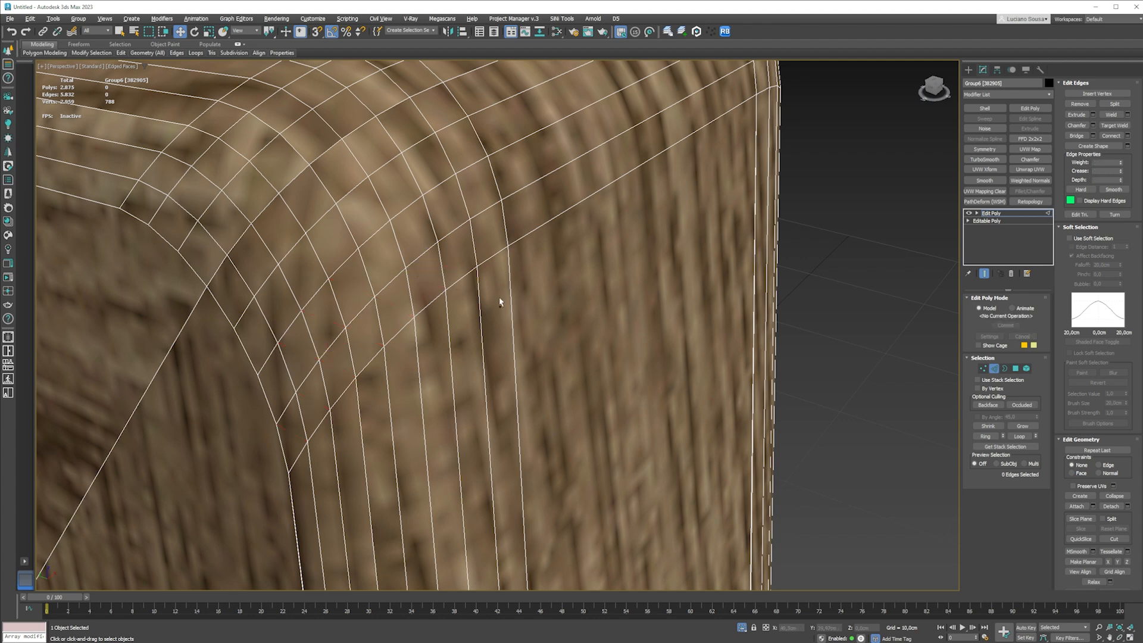
# Step: Examine the cleaned front corner and the whole frame from several angles, with and without the edge display
pyautogui.scroll(-5, 580, 244)
pyautogui.keyDown('alt'); pyautogui.moveTo(581, 243); pyautogui.dragTo(428, 393, button='middle'); pyautogui.keyUp('alt')
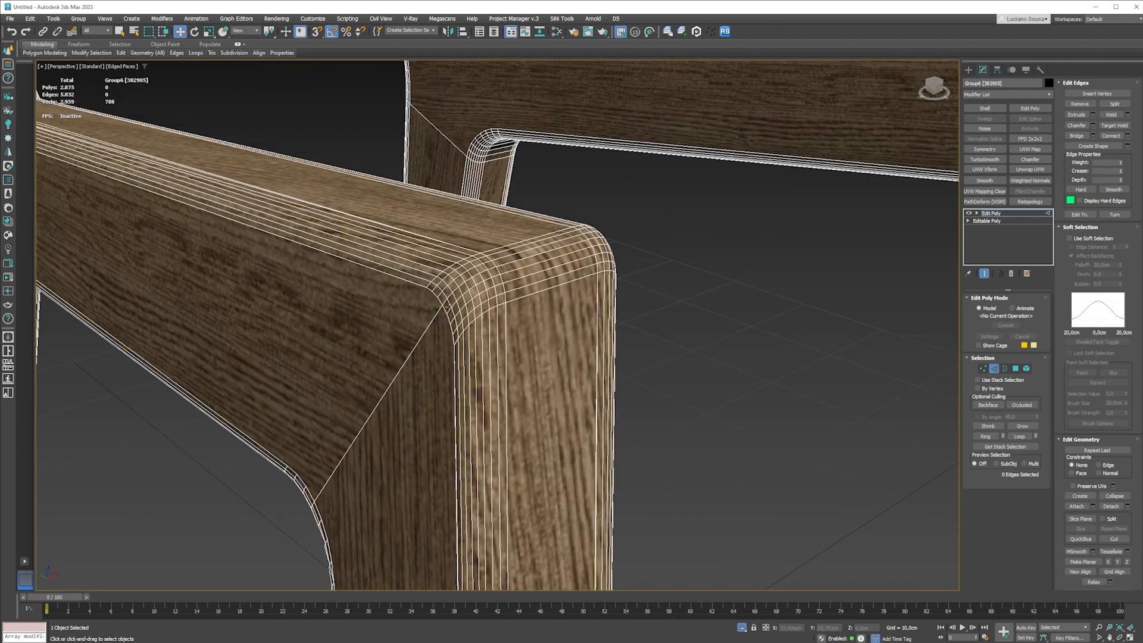
pyautogui.scroll(-5, 452, 271)
pyautogui.scroll(5, 360, 354)
pyautogui.keyDown('alt'); pyautogui.moveTo(359, 355); pyautogui.dragTo(439, 316, button='middle'); pyautogui.keyUp('alt')
pyautogui.scroll(-3, 439, 316)
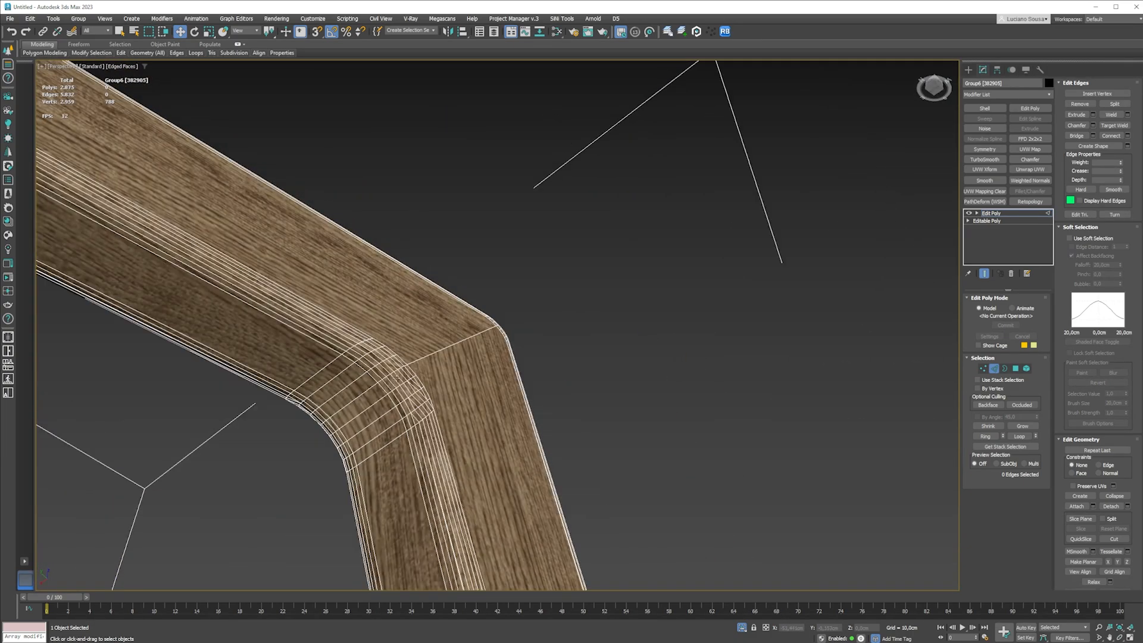
pyautogui.scroll(3, 414, 394)
pyautogui.keyDown('alt'); pyautogui.moveTo(413, 394); pyautogui.dragTo(416, 393, button='middle'); pyautogui.keyUp('alt')
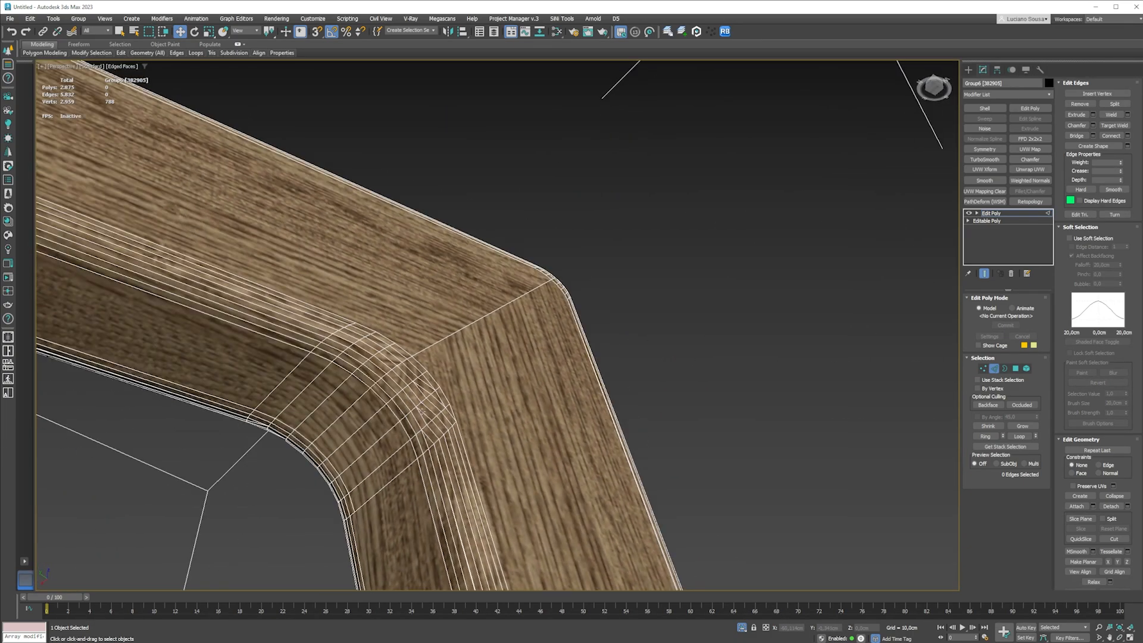
pyautogui.scroll(2, 434, 442)
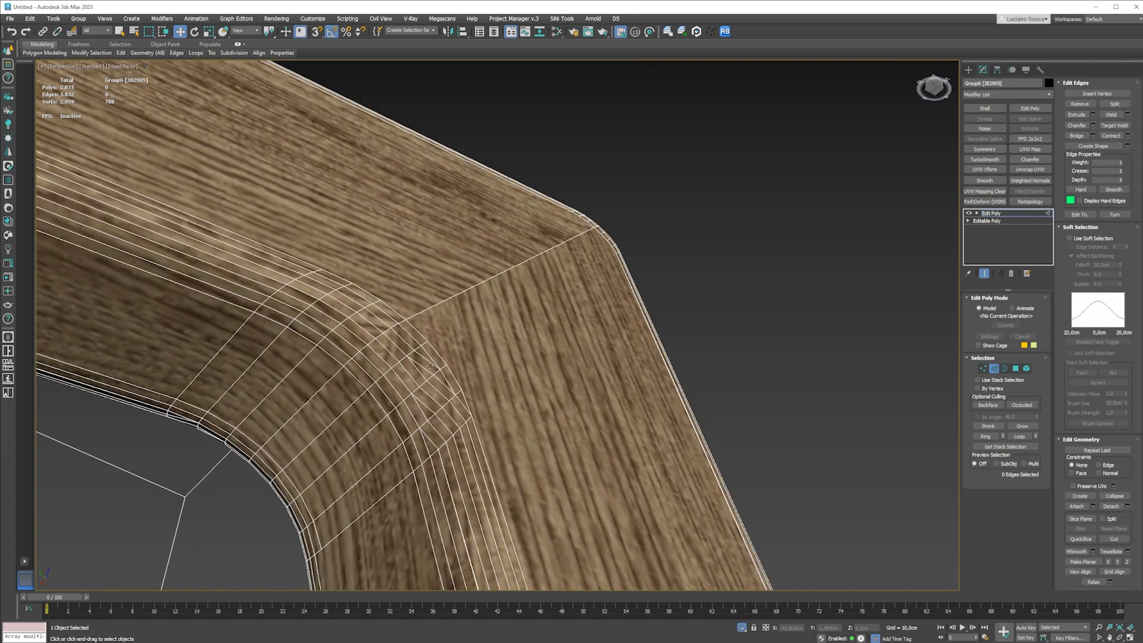
pyautogui.scroll(-6, 423, 369)
pyautogui.press('F4')
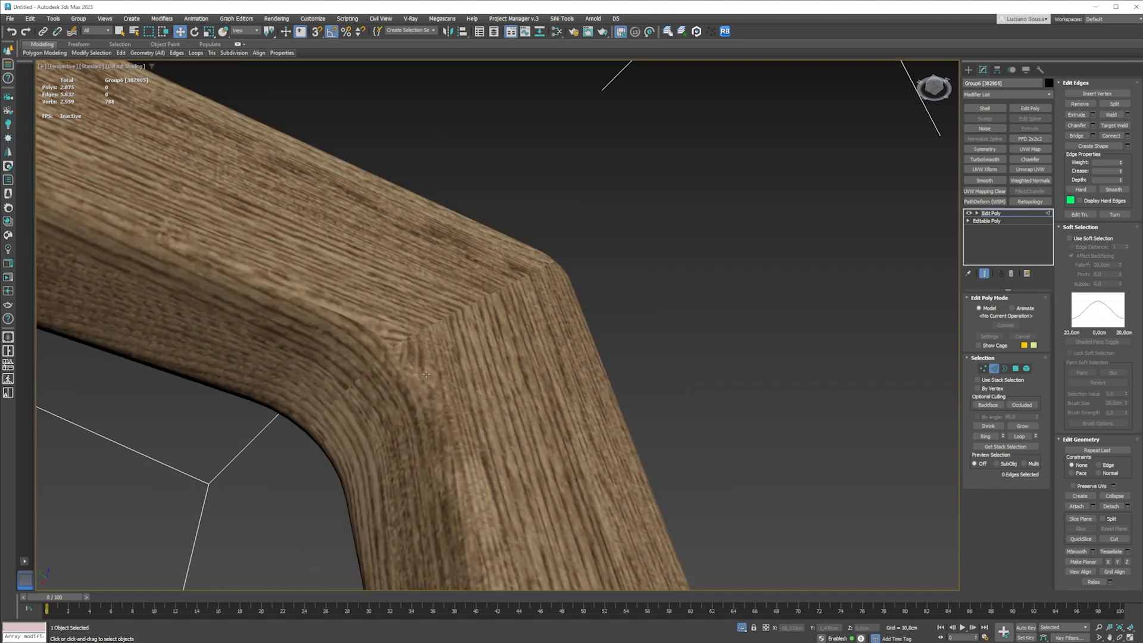
pyautogui.scroll(-3, 455, 355)
pyautogui.keyDown('alt'); pyautogui.moveTo(455, 355); pyautogui.dragTo(403, 349, button='middle'); pyautogui.keyUp('alt')
pyautogui.scroll(2, 425, 341)
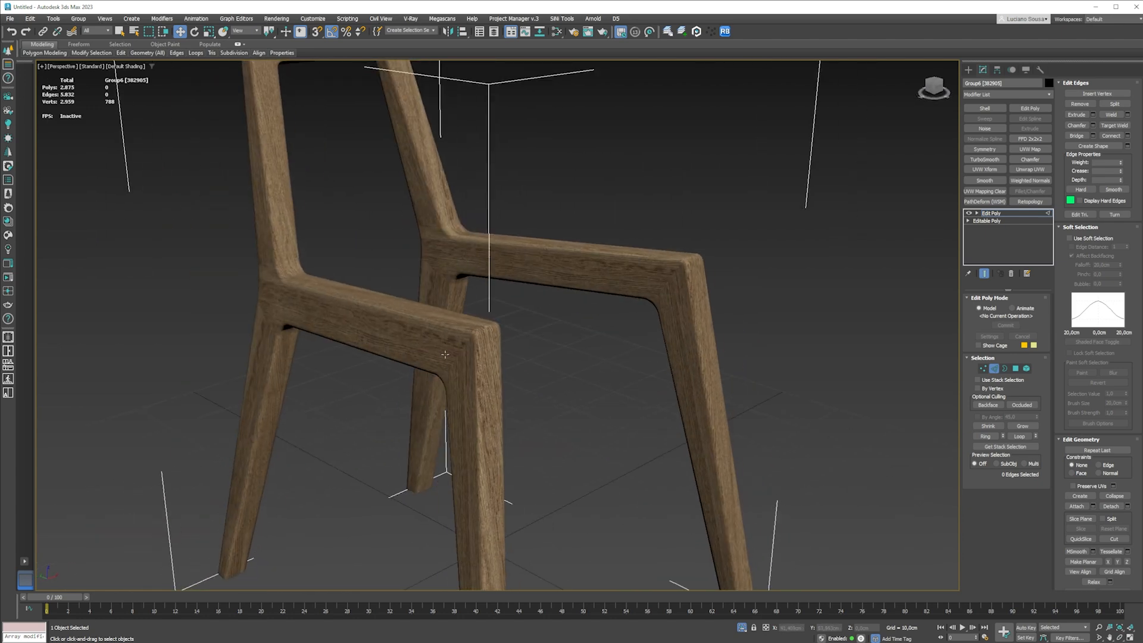
pyautogui.press('F4')
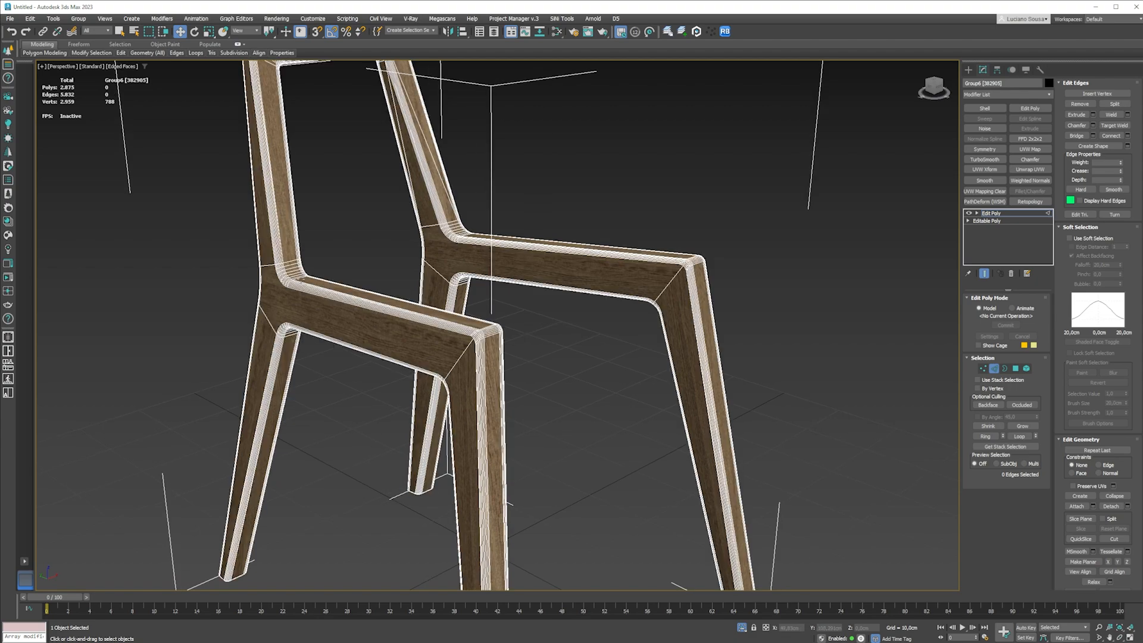
pyautogui.scroll(8, 417, 338)
pyautogui.hotkey('alt', 'c')
pyautogui.click(506, 377)
pyautogui.click(506, 298)
pyautogui.rightClick(567, 348)
pyautogui.hotkey('ctrl', 'z')
pyautogui.hotkey('ctrl', 'z')
pyautogui.press('q')
pyautogui.hotkey('ctrl', 'z')
pyautogui.hotkey('ctrl', 'z')
pyautogui.hotkey('ctrl', 'z')
# Step: Cut new edges across the irregular faces of the next rounded frame corner so they follow its curved edge flow
pyautogui.keyDown('alt'); pyautogui.moveTo(569, 336); pyautogui.dragTo(417, 315, button='middle'); pyautogui.keyUp('alt')
pyautogui.hotkey('alt', 'c')
pyautogui.click(322, 320)
pyautogui.click(423, 267)
pyautogui.click(446, 294)
pyautogui.click(558, 256)
pyautogui.click(534, 228)
pyautogui.click(351, 202)
pyautogui.click(455, 163)
pyautogui.rightClick(455, 165)
# Step: Select the four old diagonal edges between the fresh corner cuts and remove them with their leftover vertices
pyautogui.click(390, 176)
pyautogui.keyDown('ctrl'); pyautogui.click(316, 237); pyautogui.keyUp('ctrl')
pyautogui.keyDown('ctrl'); pyautogui.click(465, 235); pyautogui.keyUp('ctrl')
pyautogui.keyDown('ctrl'); pyautogui.click(511, 289); pyautogui.keyUp('ctrl')
pyautogui.hotkey('ctrl', 'BackSpace')
# Step: Remove the stray edge next to the re-cut corner faces together with its leftover vertices
pyautogui.scroll(-10, 562, 306)
pyautogui.keyDown('alt'); pyautogui.moveTo(550, 303); pyautogui.dragTo(472, 280, button='middle'); pyautogui.keyUp('alt')
pyautogui.scroll(8, 515, 327)
pyautogui.hotkey('alt', 'c')
pyautogui.rightClick(545, 319)
pyautogui.click(488, 339)
pyautogui.hotkey('ctrl', 'BackSpace')
# Step: Cut a new edge chain through the adjoining corner faces and remove the redundant edge beside it
pyautogui.scroll(-6, 548, 344)
pyautogui.scroll(6, 472, 281)
pyautogui.hotkey('alt', 'c')
pyautogui.click(477, 360)
pyautogui.click(420, 298)
pyautogui.click(525, 287)
pyautogui.rightClick(526, 287)
pyautogui.click(506, 249)
pyautogui.hotkey('ctrl', 'BackSpace')
# Step: Cut one more edge along the curved part of the corner and remove the old edge it replaces
pyautogui.keyDown('alt'); pyautogui.moveTo(489, 388); pyautogui.dragTo(459, 329, button='middle'); pyautogui.keyUp('alt')
pyautogui.hotkey('alt', 'c')
pyautogui.click(650, 240)
pyautogui.click(604, 345)
pyautogui.click(611, 290)
pyautogui.hotkey('ctrl', 'BackSpace')
# Step: Cut two new parallel edge chains along the zigzag strip of the rounded corner
pyautogui.scroll(-8, 611, 290)
pyautogui.scroll(6, 470, 357)
pyautogui.hotkey('alt', 'c')
pyautogui.click(483, 485)
pyautogui.click(466, 410)
pyautogui.click(459, 249)
pyautogui.click(468, 325)
pyautogui.click(481, 397)
pyautogui.click(498, 477)
pyautogui.rightClick(498, 477)
pyautogui.rightClick(509, 464)
# Step: Select the eight short slanted edges crossing the two new edge chains and remove them with their leftover vertices
pyautogui.click(466, 451)
pyautogui.keyDown('ctrl'); pyautogui.click(481, 443); pyautogui.keyUp('ctrl')
pyautogui.keyDown('ctrl'); pyautogui.click(496, 435); pyautogui.keyUp('ctrl')
pyautogui.keyDown('ctrl'); pyautogui.click(522, 424); pyautogui.keyUp('ctrl')
pyautogui.keyDown('ctrl'); pyautogui.click(467, 365); pyautogui.keyUp('ctrl')
pyautogui.keyDown('ctrl'); pyautogui.click(482, 360); pyautogui.keyUp('ctrl')
pyautogui.keyDown('ctrl'); pyautogui.click(497, 352); pyautogui.keyUp('ctrl')
pyautogui.keyDown('ctrl'); pyautogui.click(449, 216); pyautogui.keyUp('ctrl')
pyautogui.hotkey('ctrl', 'BackSpace')
# Step: Cut new edges across the remaining stepped faces where the rounded corner meets the side rail
pyautogui.scroll(-6, 449, 217)
pyautogui.keyDown('alt'); pyautogui.moveTo(449, 218); pyautogui.dragTo(387, 262, button='middle'); pyautogui.keyUp('alt')
pyautogui.scroll(-4, 536, 256)
pyautogui.scroll(4, 428, 286)
pyautogui.scroll(4, 384, 279)
pyautogui.hotkey('alt', 'c')
pyautogui.click(376, 298)
pyautogui.click(435, 259)
pyautogui.click(502, 225)
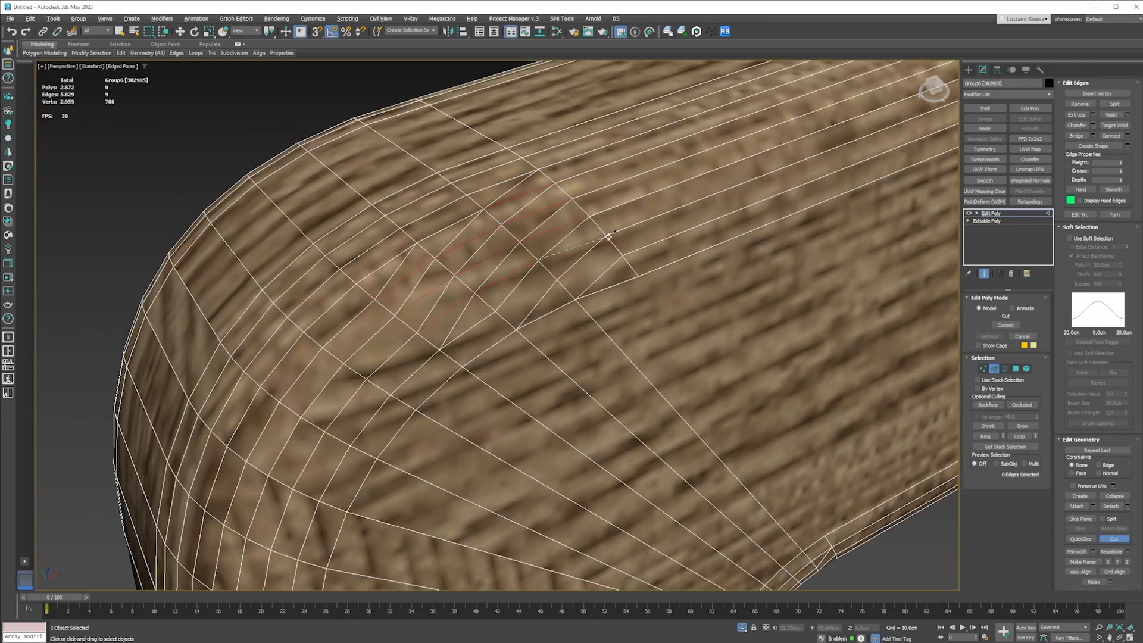
pyautogui.rightClick(555, 315)
# Step: Add the other old diagonal edges at the rail end to the selection and remove them all with their leftover vertices
pyautogui.click(537, 304)
pyautogui.keyDown('ctrl'); pyautogui.click(599, 278); pyautogui.keyUp('ctrl')
pyautogui.keyDown('ctrl'); pyautogui.click(563, 238); pyautogui.keyUp('ctrl')
pyautogui.keyDown('ctrl'); pyautogui.click(436, 303); pyautogui.keyUp('ctrl')
pyautogui.keyDown('ctrl'); pyautogui.click(546, 220); pyautogui.keyUp('ctrl')
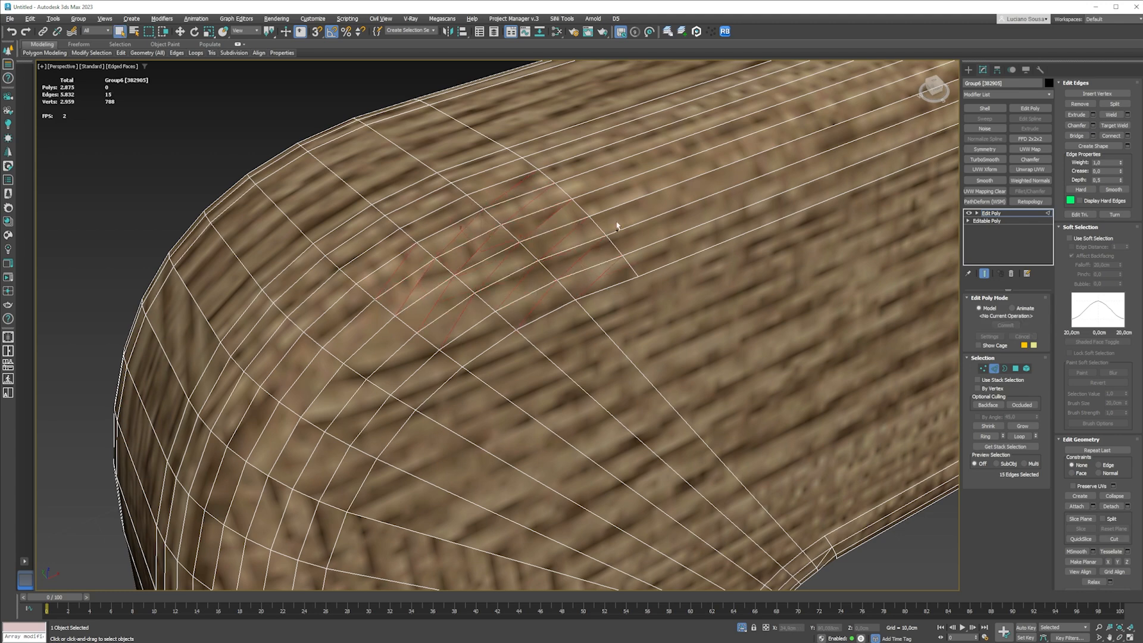
pyautogui.hotkey('ctrl', 'BackSpace')
# Step: Check the corner's leg side for remaining irregular faces and start a cut on its uneven strip
pyautogui.scroll(-4, 477, 233)
pyautogui.scroll(-3, 439, 241)
pyautogui.scroll(6, 426, 360)
pyautogui.hotkey('alt', 'c')
pyautogui.click(360, 387)
pyautogui.rightClick(373, 385)
pyautogui.scroll(-5, 373, 385)
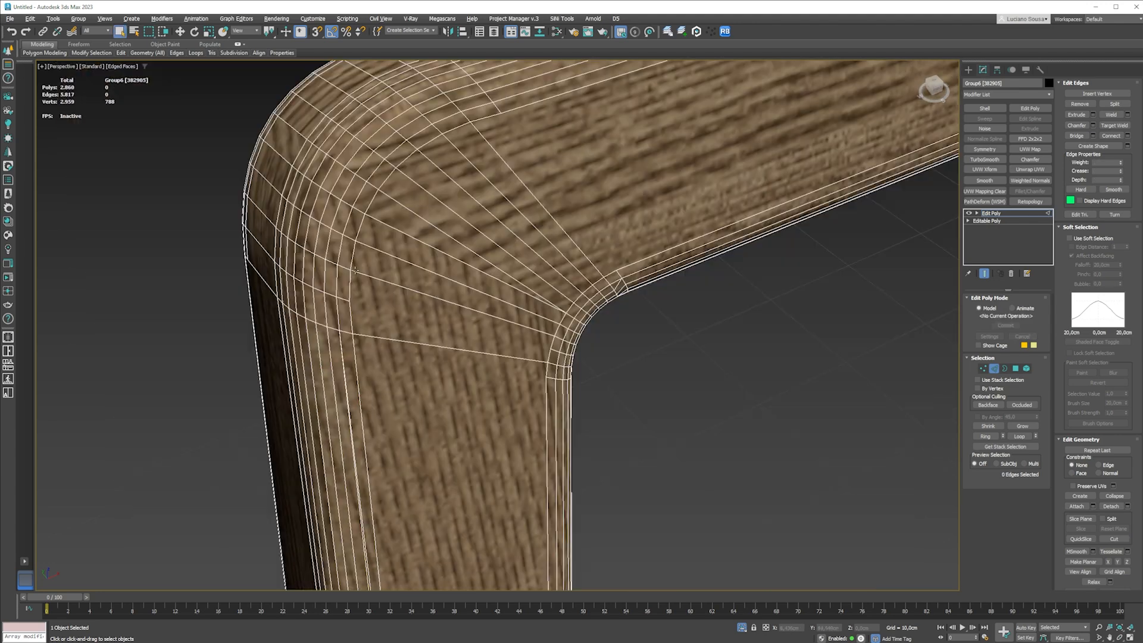
pyautogui.click(379, 500)
pyautogui.scroll(4, 339, 450)
pyautogui.scroll(-5, 339, 450)
# Step: Cut new edges through the upper zigzag faces on the leg side of the rounded corner
pyautogui.keyDown('alt'); pyautogui.moveTo(381, 334); pyautogui.dragTo(476, 285, button='middle'); pyautogui.keyUp('alt')
pyautogui.scroll(6, 506, 268)
pyautogui.hotkey('alt', 'c')
pyautogui.click(481, 243)
pyautogui.click(515, 240)
pyautogui.click(529, 262)
pyautogui.moveTo(402, 311); pyautogui.dragTo(393, 350, button='middle')
pyautogui.scroll(3, 481, 318)
pyautogui.rightClick(481, 319)
# Step: Cut a new edge across the remaining uneven faces on the corner's leg side and remove the old edges with their vertices
pyautogui.scroll(-5, 458, 288)
pyautogui.keyDown('alt'); pyautogui.moveTo(457, 288); pyautogui.dragTo(416, 333, button='middle'); pyautogui.keyUp('alt')
pyautogui.scroll(3, 464, 333)
pyautogui.hotkey('alt', 'c')
pyautogui.click(498, 432)
pyautogui.click(485, 372)
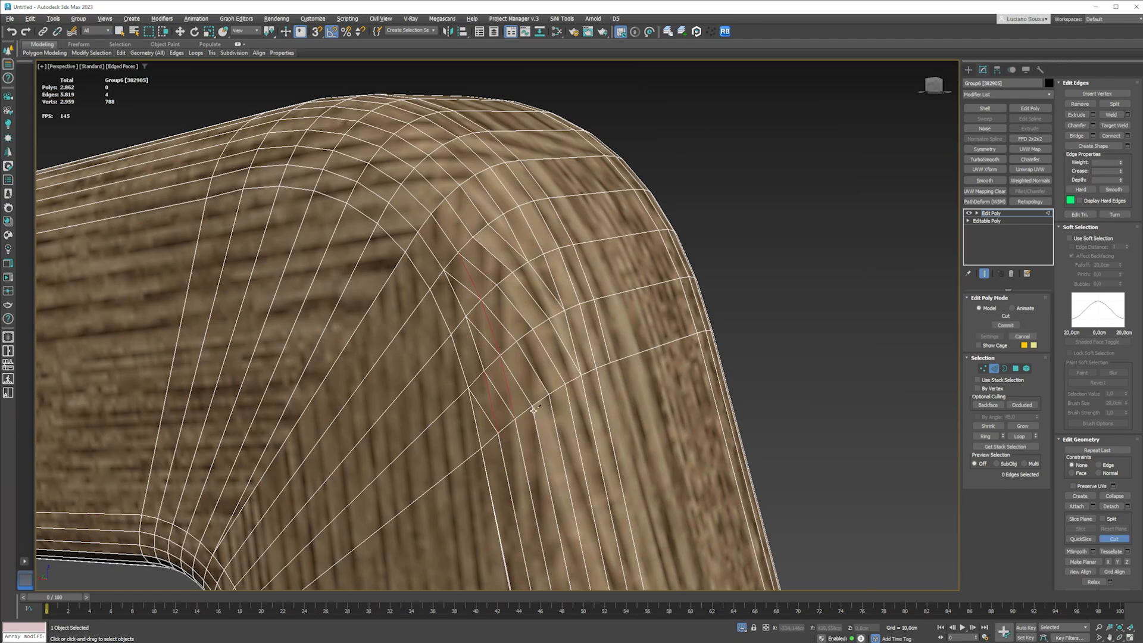
pyautogui.rightClick(478, 269)
pyautogui.hotkey('ctrl', 'BackSpace')
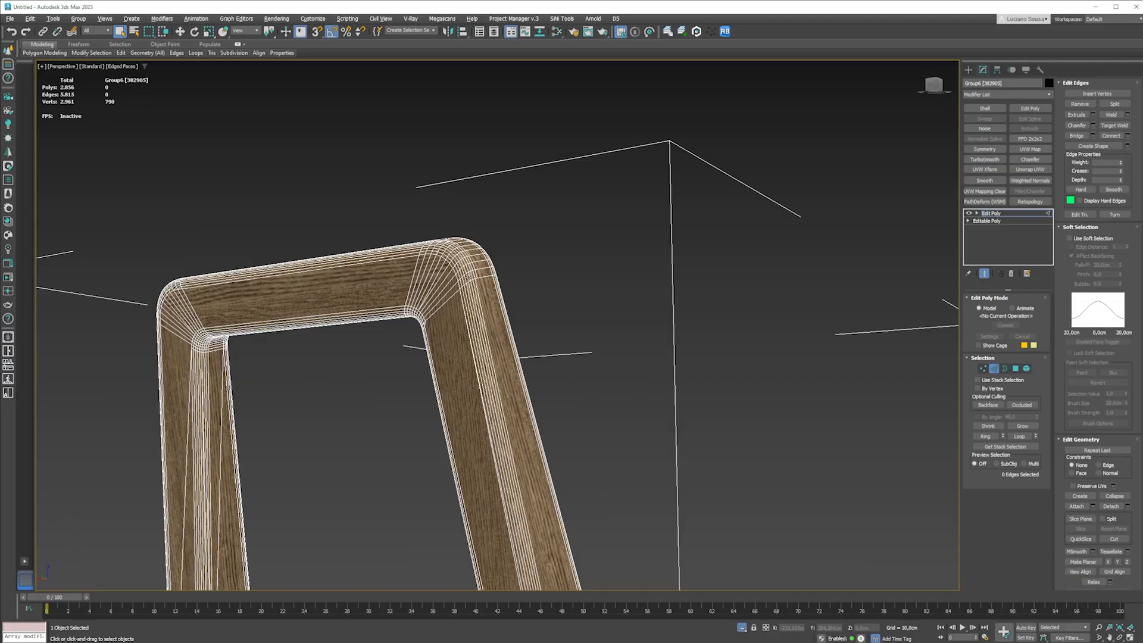
# Step: Select the surplus edge loop running along the rail and over the rounded corner and remove it with its vertices
pyautogui.scroll(3, 461, 266)
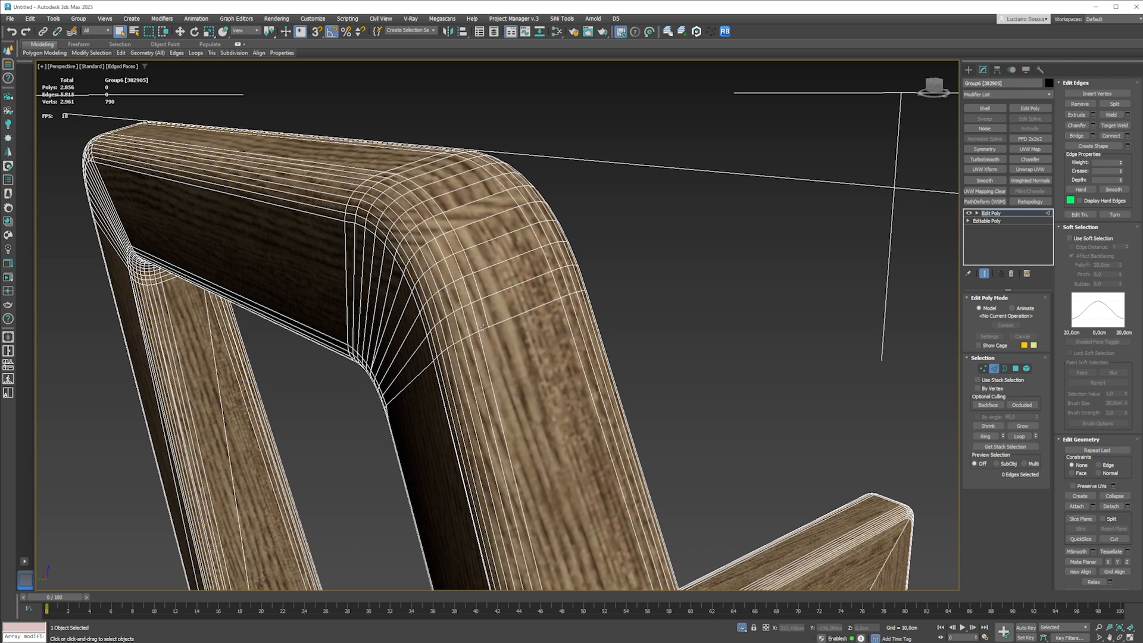
pyautogui.doubleClick(476, 284)
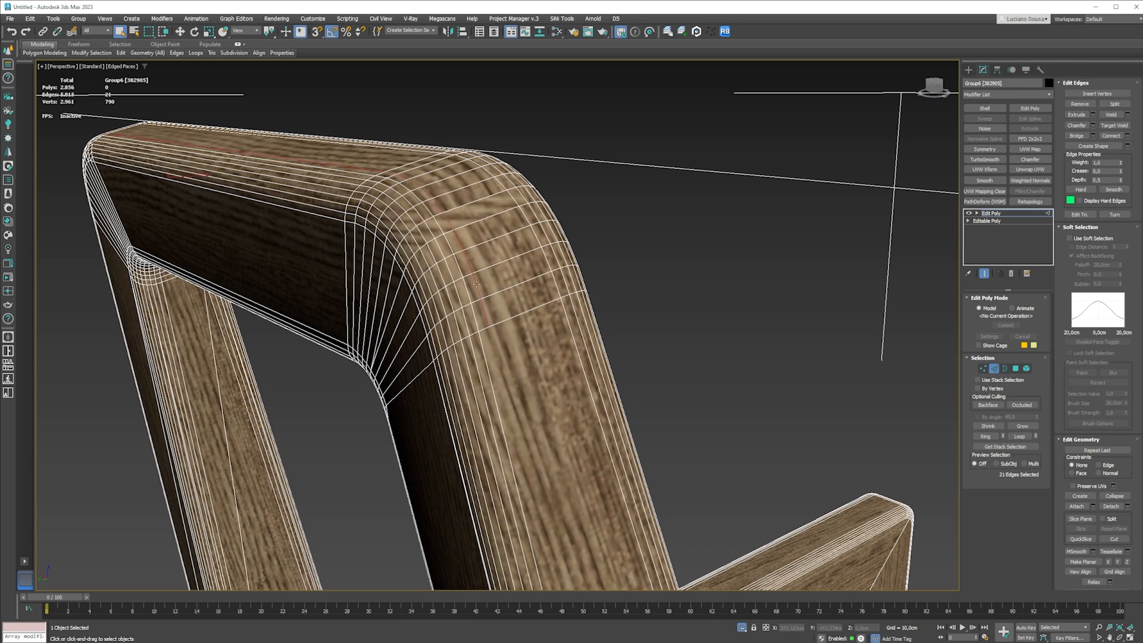
pyautogui.hotkey('ctrl', 'BackSpace')
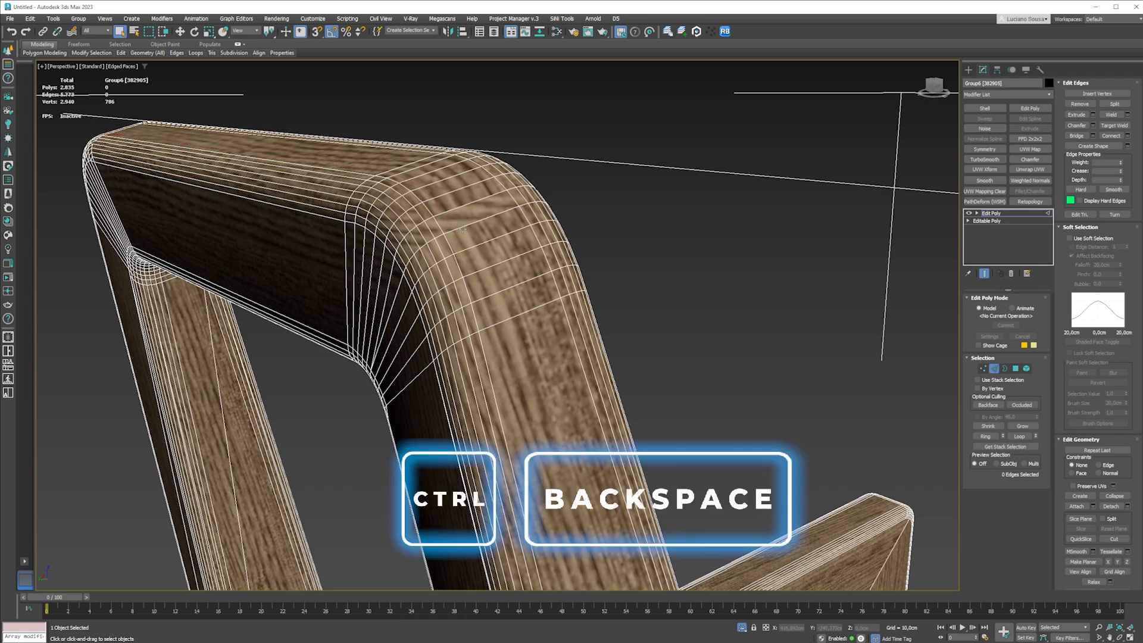
# Step: Remove the surplus edges around the inner bend of the frame's upper corner together with their leftover vertices
pyautogui.keyDown('alt'); pyautogui.moveTo(463, 228); pyautogui.dragTo(244, 179, button='middle'); pyautogui.keyUp('alt')
pyautogui.keyDown('alt'); pyautogui.moveTo(441, 255); pyautogui.dragTo(351, 238, button='middle'); pyautogui.keyUp('alt')
pyautogui.scroll(3, 532, 359)
pyautogui.doubleClick(530, 370)
pyautogui.keyDown('alt'); pyautogui.moveTo(529, 370); pyautogui.dragTo(388, 267, button='middle'); pyautogui.keyUp('alt')
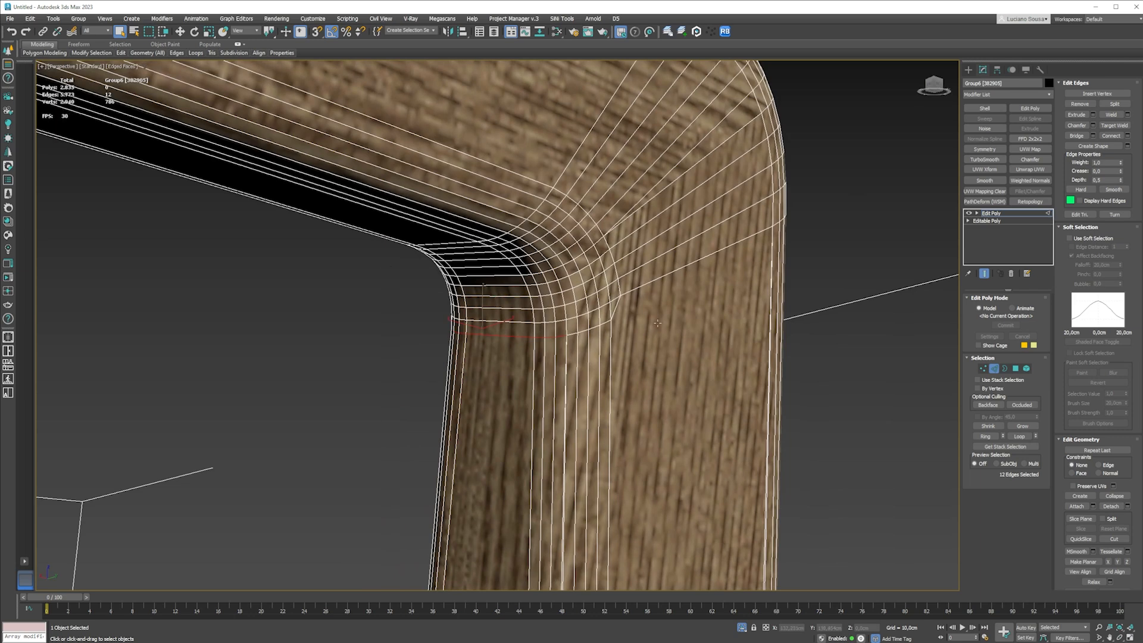
pyautogui.keyDown('alt'); pyautogui.moveTo(658, 323); pyautogui.dragTo(626, 323, button='middle'); pyautogui.keyUp('alt')
pyautogui.click(625, 324)
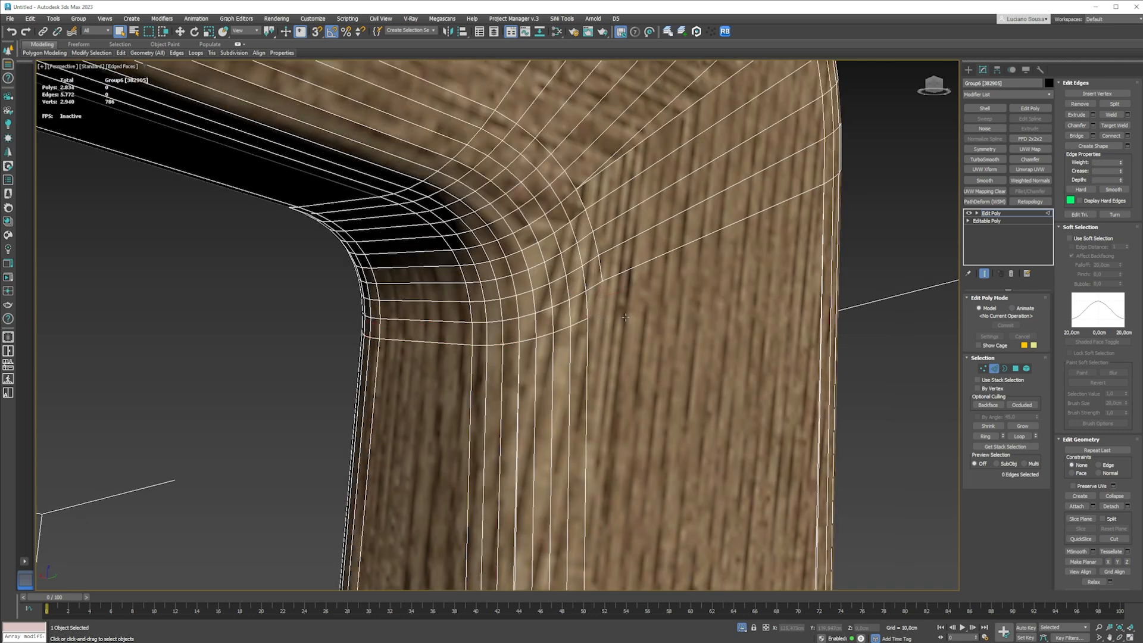
pyautogui.doubleClick(564, 328)
pyautogui.hotkey('ctrl', 'BackSpace')
# Step: Cut a new diagonal edge across the frame's corner face between the inner bend and the outer rounding
pyautogui.keyDown('alt'); pyautogui.moveTo(511, 343); pyautogui.dragTo(537, 305, button='middle'); pyautogui.keyUp('alt')
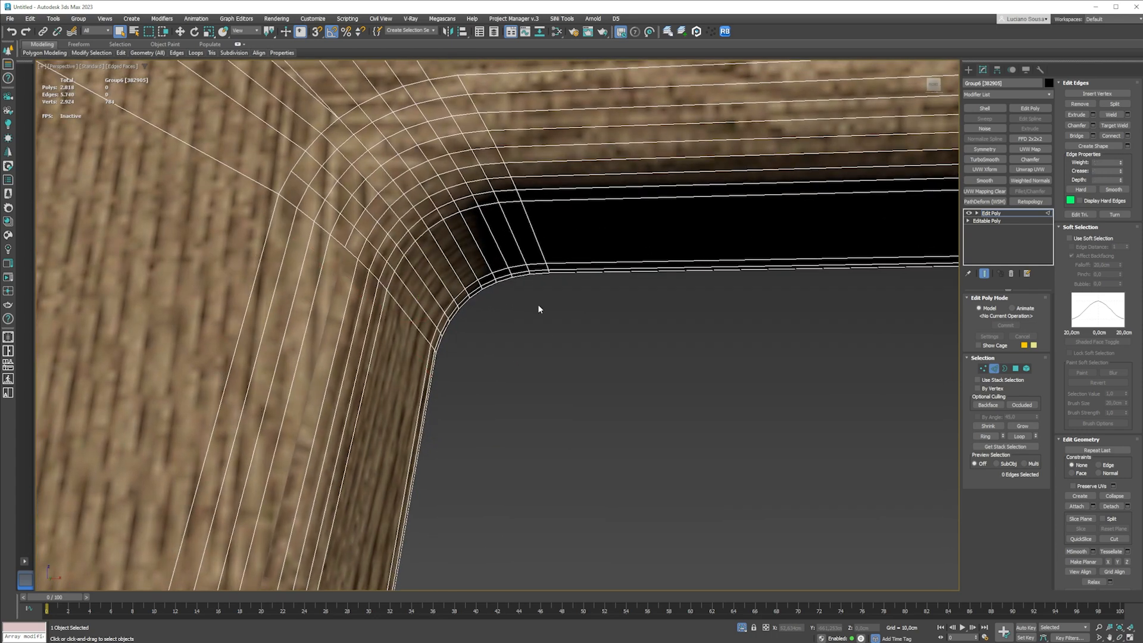
pyautogui.moveTo(401, 278)
pyautogui.keyDown('alt'); pyautogui.mouseDown(button='middle')
pyautogui.moveTo(333, 238)
pyautogui.moveTo(405, 280)
pyautogui.mouseUp(button='middle'); pyautogui.keyUp('alt')
pyautogui.hotkey('alt', 'c')
pyautogui.click(342, 227)
pyautogui.moveTo(342, 227); pyautogui.dragTo(447, 328, button='middle')
pyautogui.click(284, 180)
pyautogui.scroll(-3, 414, 306)
pyautogui.scroll(3, 391, 265)
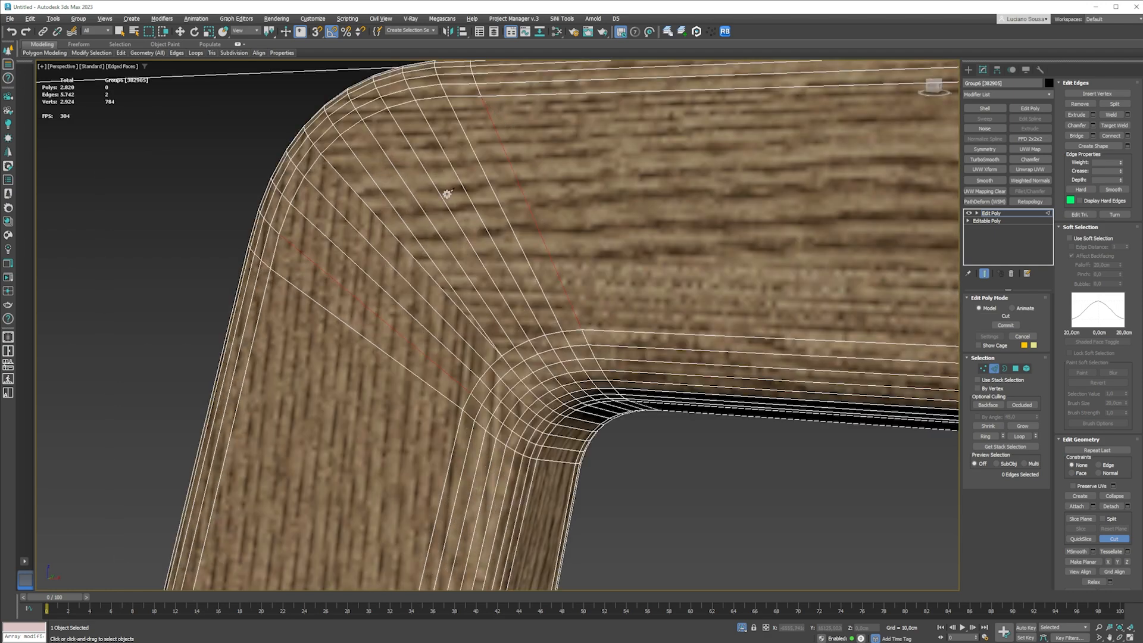
pyautogui.scroll(-2, 453, 107)
pyautogui.keyDown('alt'); pyautogui.moveTo(453, 108); pyautogui.dragTo(403, 167, button='middle'); pyautogui.keyUp('alt')
pyautogui.rightClick(403, 167)
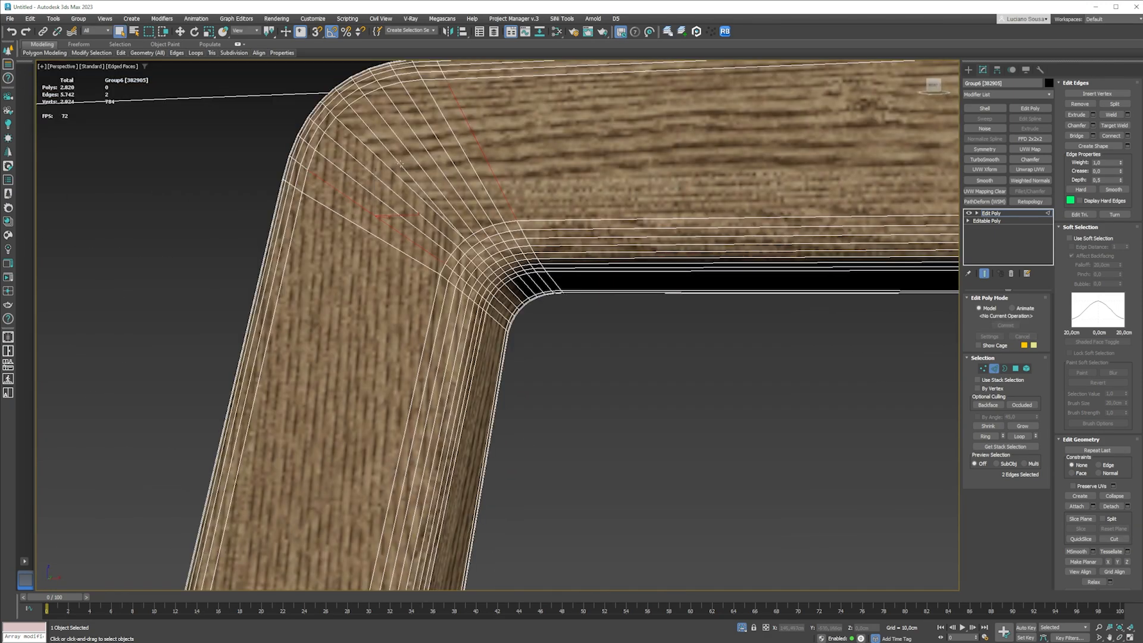
# Step: Select the two surplus edge loops beside the corner's diagonal and remove them with their vertices
pyautogui.scroll(3, 459, 248)
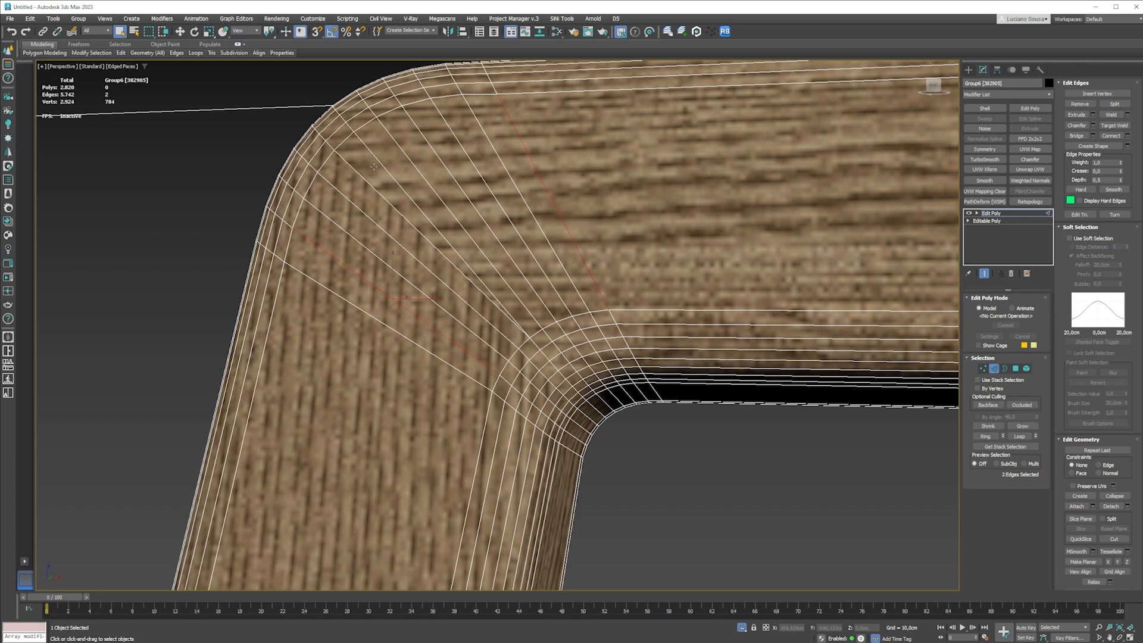
pyautogui.doubleClick(392, 197)
pyautogui.keyDown('ctrl'); pyautogui.doubleClick(386, 165); pyautogui.keyUp('ctrl')
pyautogui.scroll(-3, 438, 233)
pyautogui.keyDown('alt'); pyautogui.moveTo(392, 156); pyautogui.dragTo(564, 257, button='middle'); pyautogui.keyUp('alt')
pyautogui.hotkey('ctrl', 'BackSpace')
pyautogui.scroll(2, 476, 231)
pyautogui.keyDown('alt'); pyautogui.moveTo(475, 232); pyautogui.dragTo(364, 184, button='middle'); pyautogui.keyUp('alt')
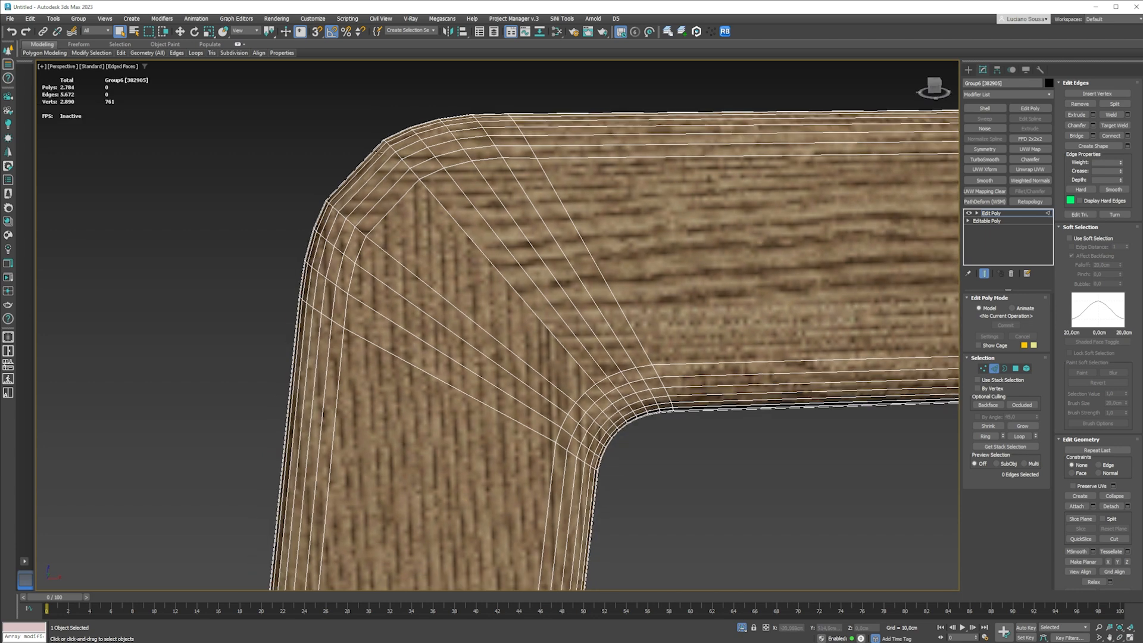
# Step: Insert an edge loop across the middle of the flattened outer corner with SwiftLoop, following the surface curvature
pyautogui.moveTo(370, 179); pyautogui.dragTo(433, 239, button='middle')
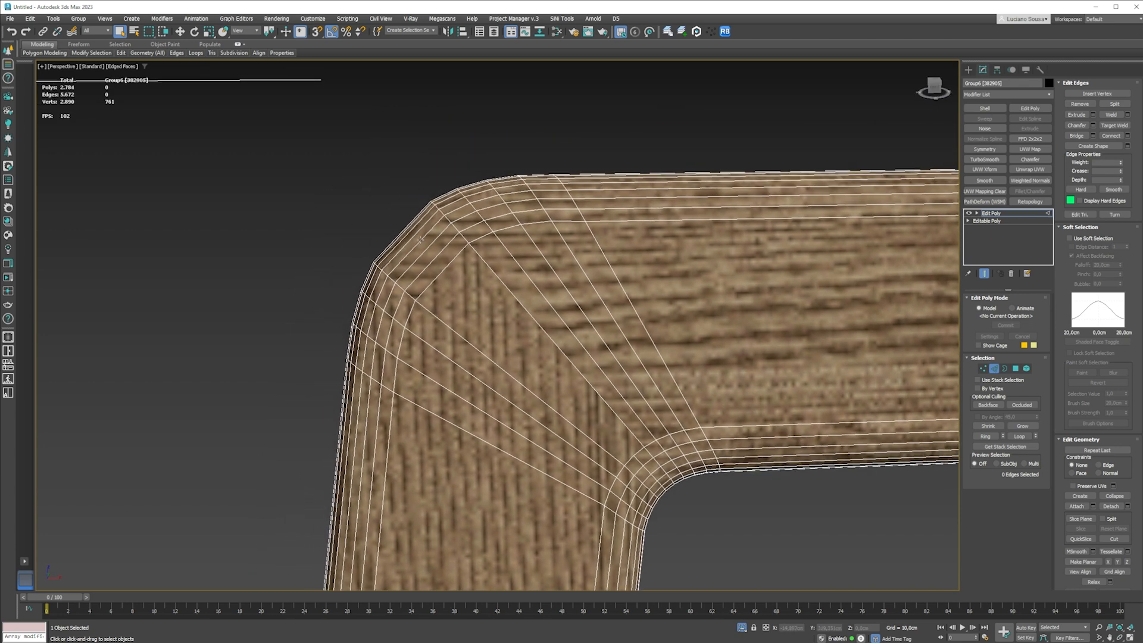
pyautogui.scroll(2, 439, 241)
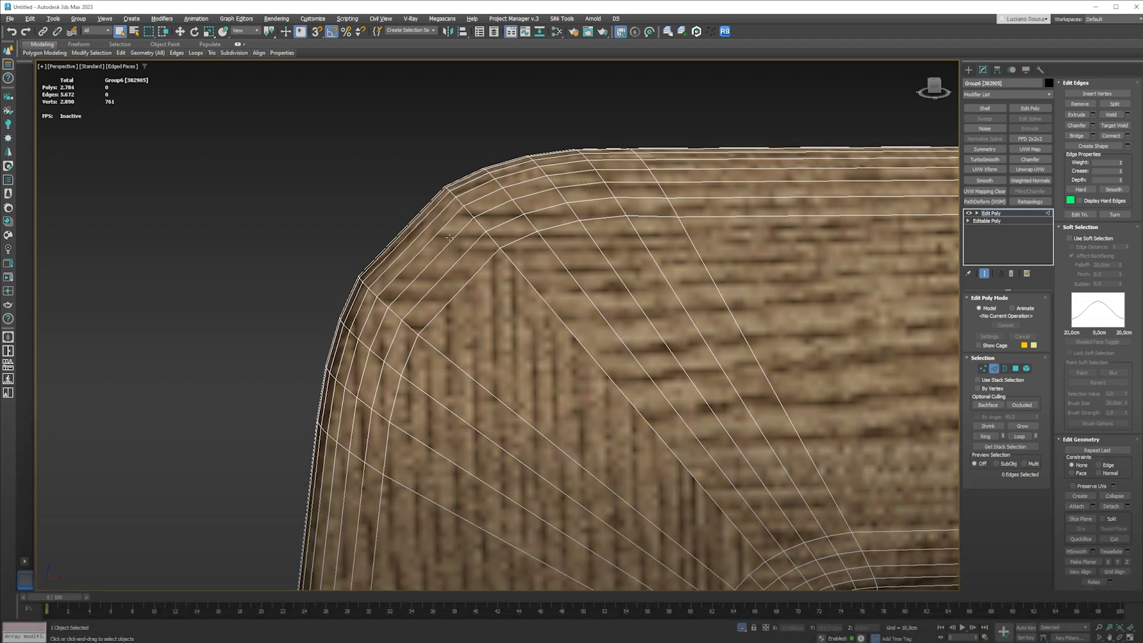
pyautogui.hotkey('alt', '1')
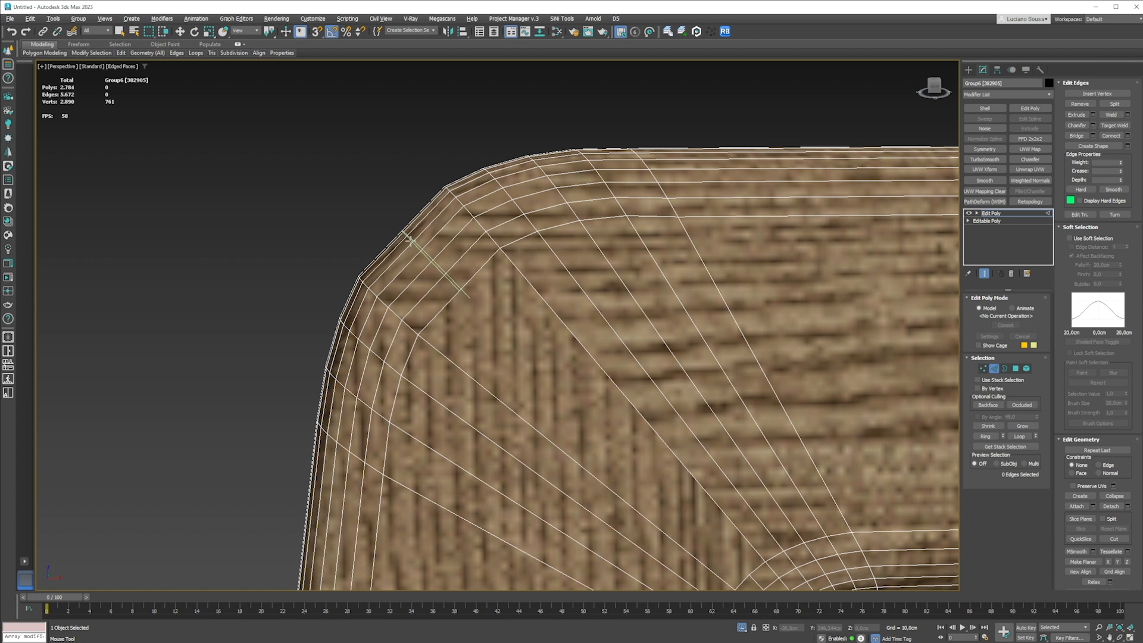
pyautogui.click(407, 235)
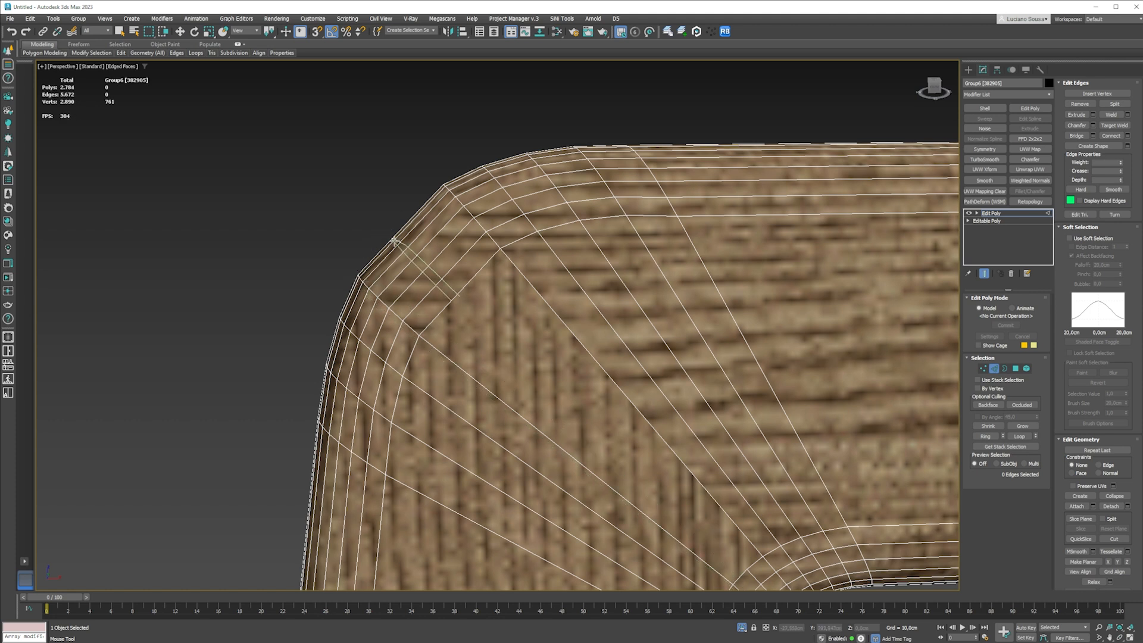
pyautogui.press('shift')
pyautogui.click(428, 257)
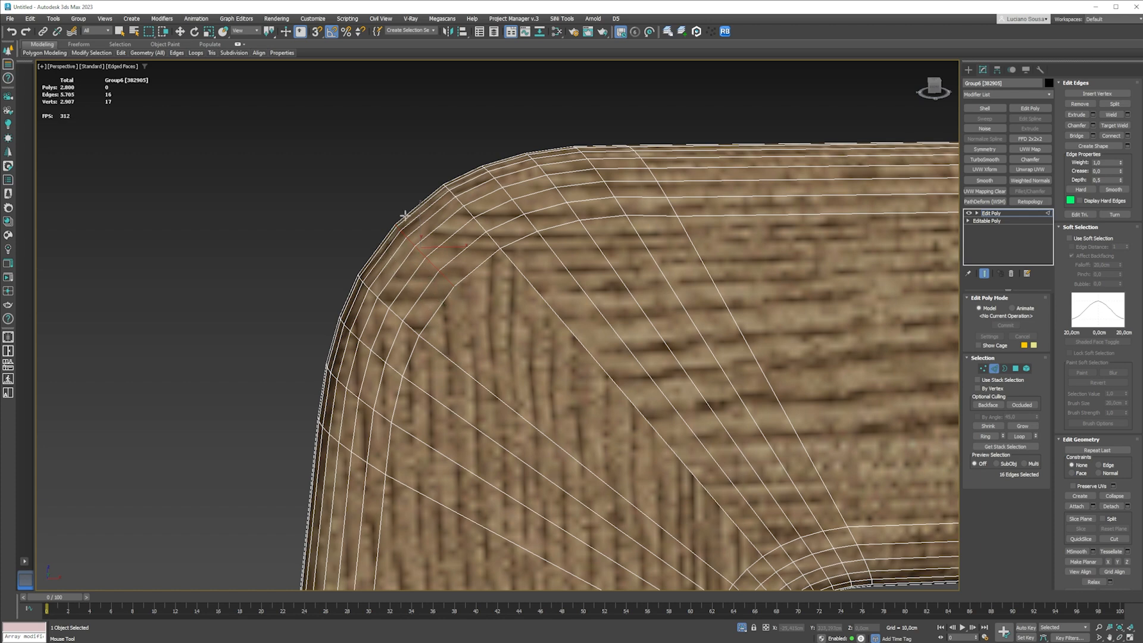
# Step: Cut a diagonal edge from the inner bend to the new loop at the outer rounding on this face
pyautogui.scroll(-5, 424, 195)
pyautogui.press('w')
pyautogui.scroll(3, 462, 228)
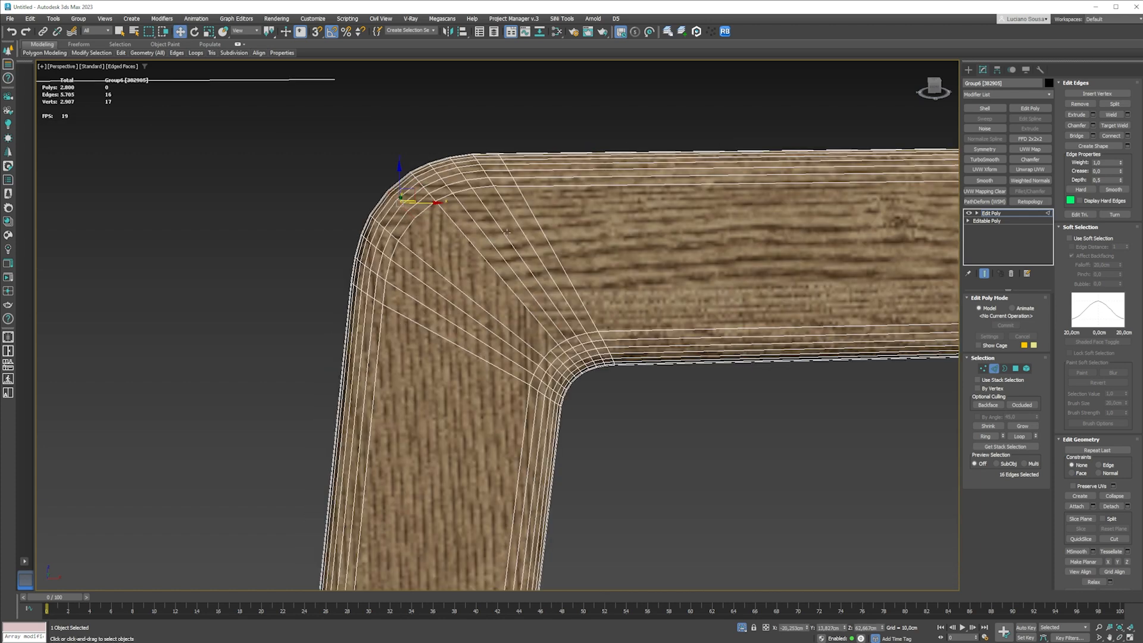
pyautogui.press('alt')
pyautogui.scroll(4, 520, 282)
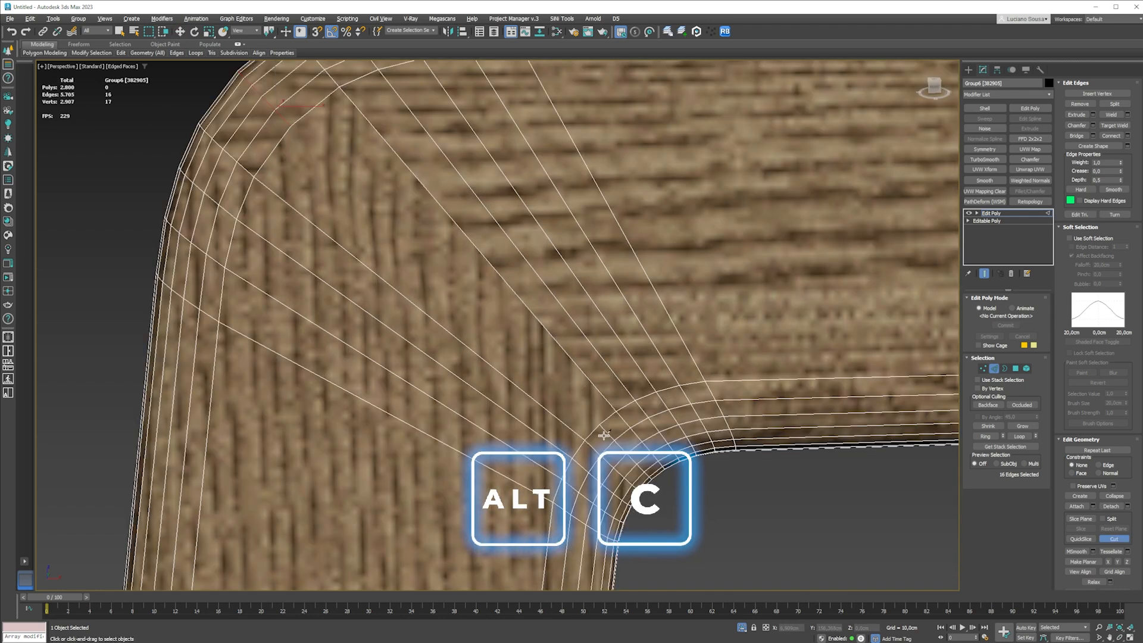
pyautogui.click(595, 412)
pyautogui.click(347, 158)
pyautogui.scroll(-4, 383, 176)
pyautogui.scroll(3, 326, 195)
# Step: Cut the matching diagonal edge on the opposite face of the corner and leave edge editing
pyautogui.keyDown('alt'); pyautogui.moveTo(524, 239); pyautogui.dragTo(303, 205, button='middle'); pyautogui.keyUp('alt')
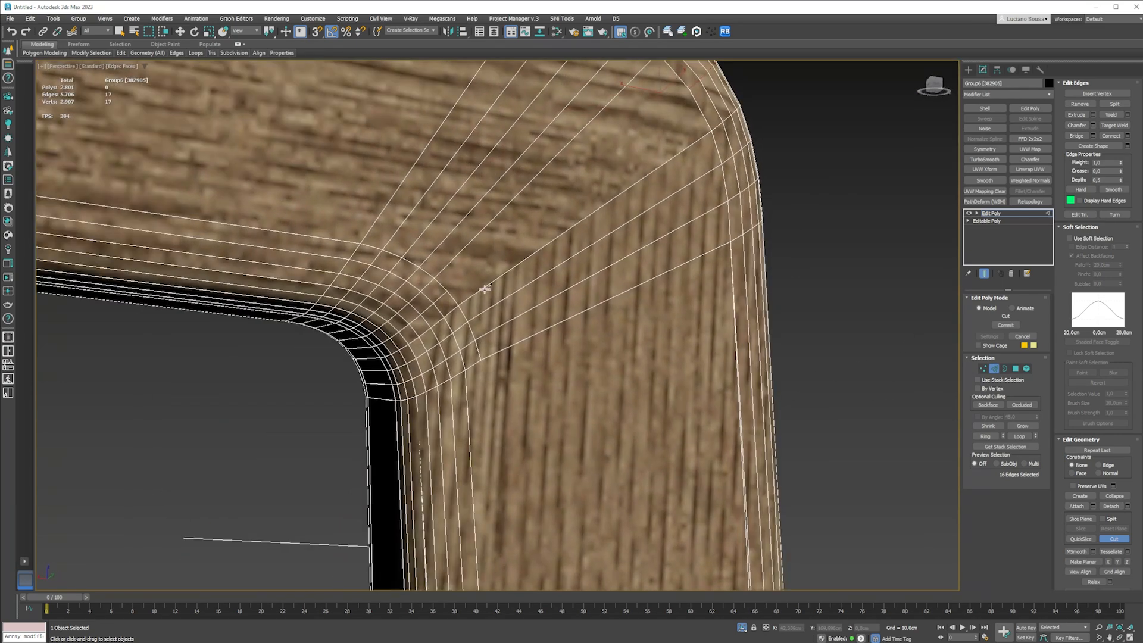
pyautogui.click(450, 294)
pyautogui.scroll(-3, 451, 297)
pyautogui.scroll(3, 597, 158)
pyautogui.click(597, 158)
pyautogui.press('2')
pyautogui.scroll(-4, 597, 157)
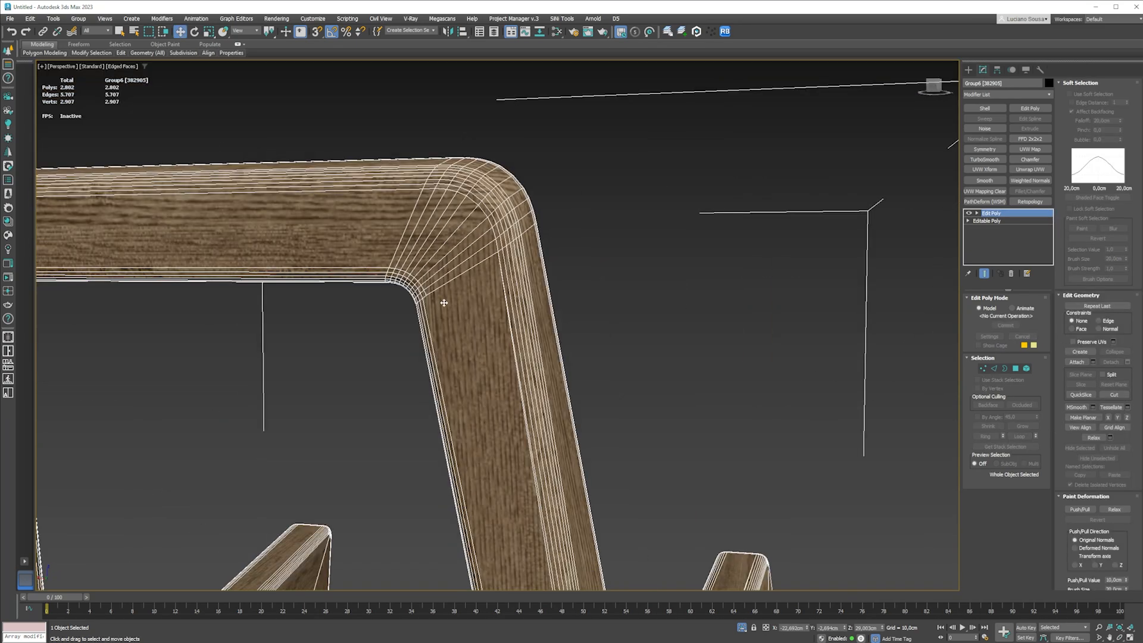
# Step: Select the surplus edge loop running along the rail near the inner bend and remove it with its vertices
pyautogui.scroll(4, 416, 282)
pyautogui.keyDown('alt'); pyautogui.moveTo(441, 281); pyautogui.dragTo(500, 251, button='middle'); pyautogui.keyUp('alt')
pyautogui.press('2')
pyautogui.doubleClick(456, 241)
pyautogui.scroll(2, 482, 234)
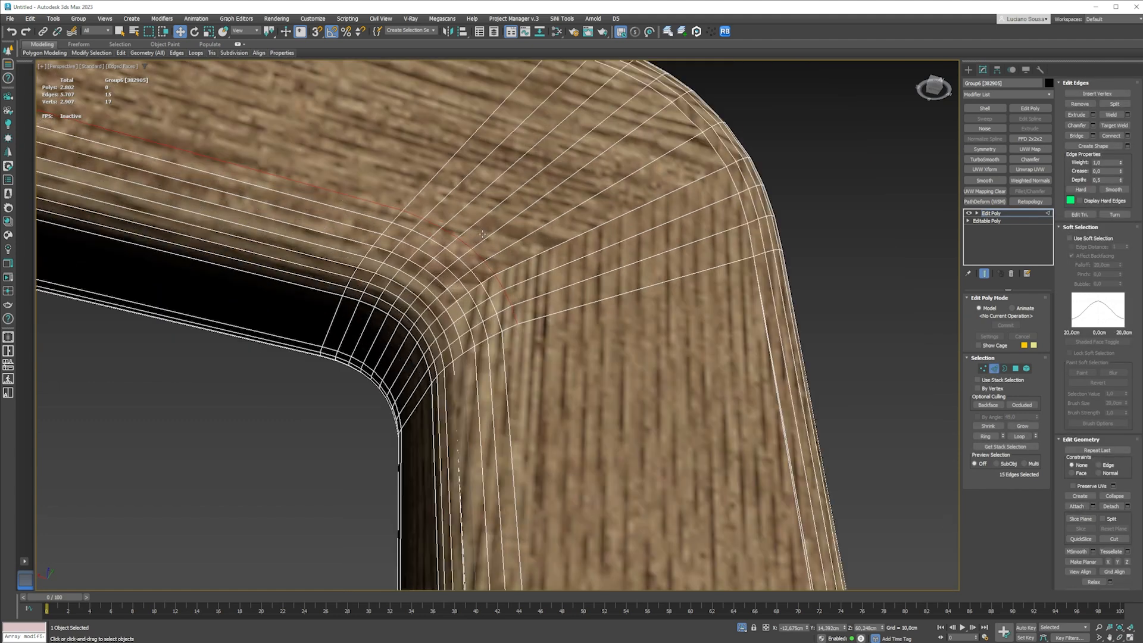
pyautogui.hotkey('ctrl', 'BackSpace')
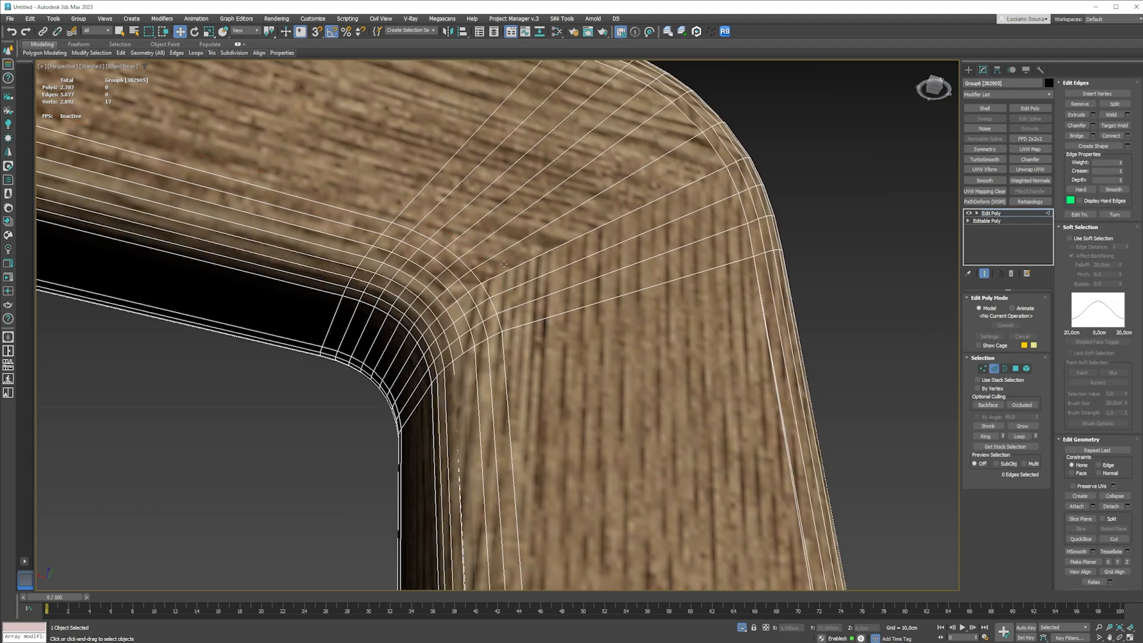
# Step: Leave edge editing and centre the frame's pivot with the SiNi Mini Pivot Tool
pyautogui.scroll(-5, 365, 279)
pyautogui.keyDown('alt'); pyautogui.moveTo(426, 240); pyautogui.dragTo(363, 273, button='middle'); pyautogui.keyUp('alt')
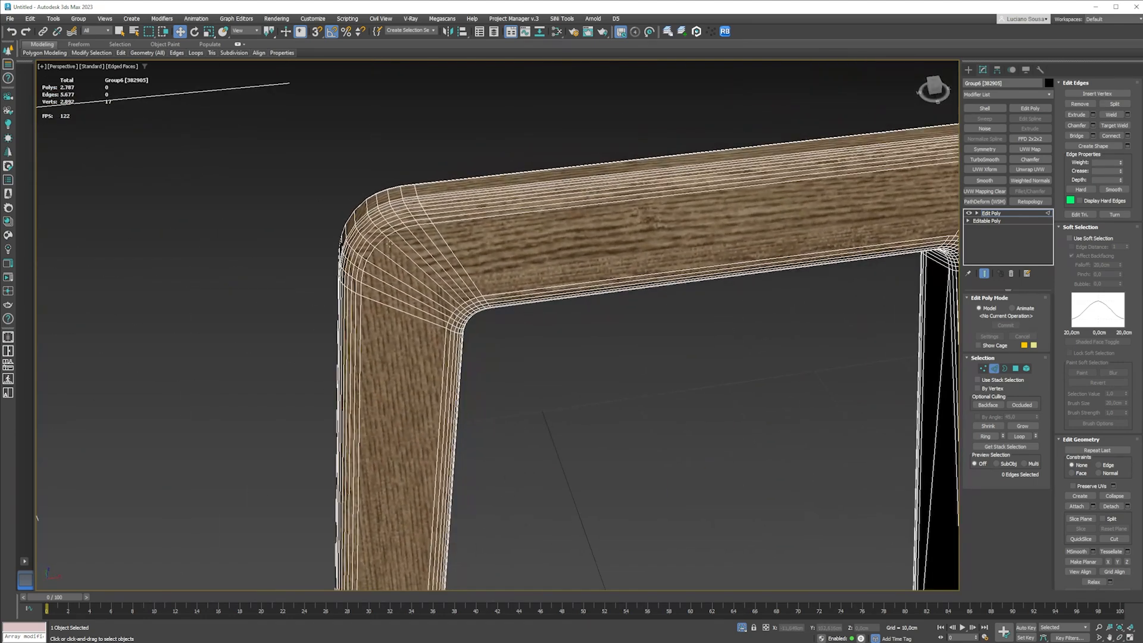
pyautogui.scroll(-8, 356, 285)
pyautogui.scroll(3, 358, 292)
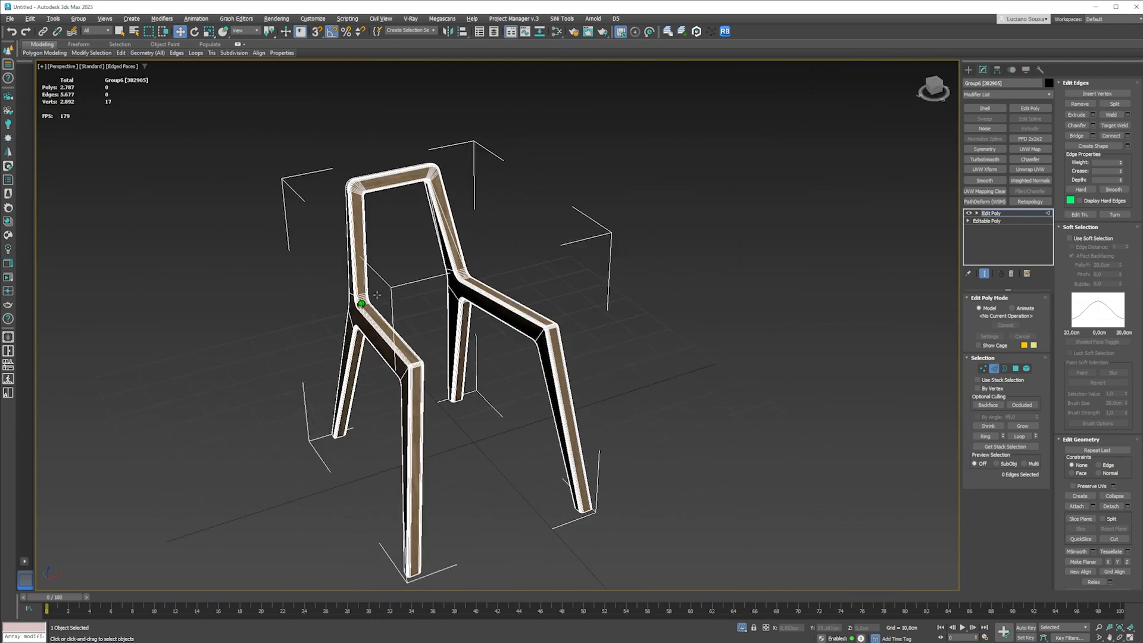
pyautogui.keyDown('alt'); pyautogui.moveTo(367, 292); pyautogui.dragTo(353, 305, button='middle'); pyautogui.keyUp('alt')
pyautogui.press('2')
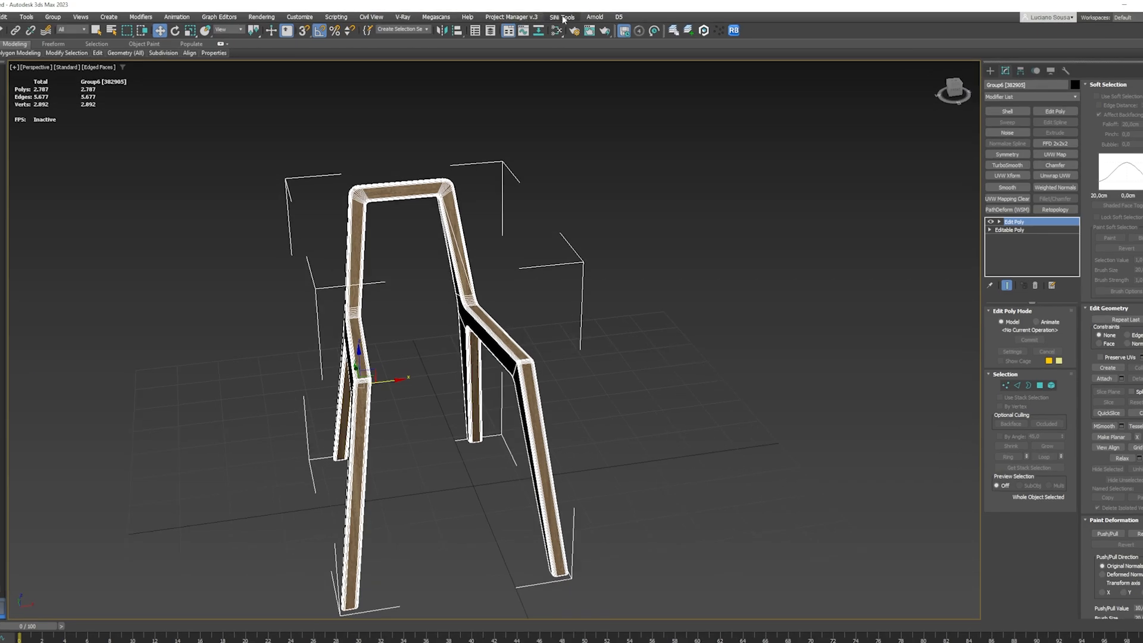
pyautogui.click(563, 19)
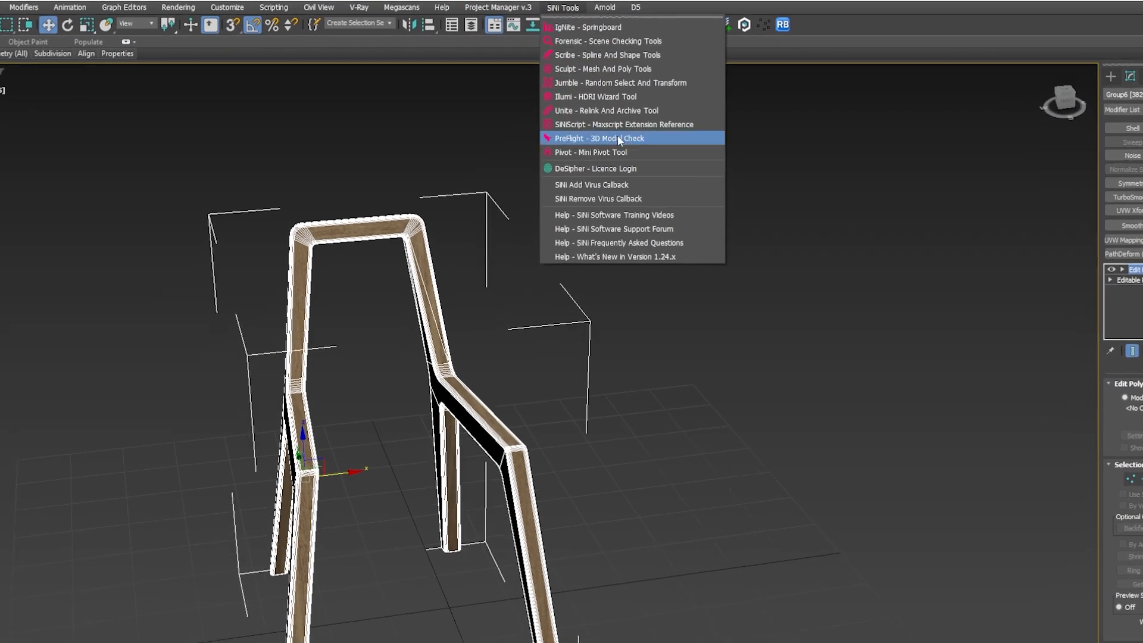
pyautogui.click(580, 129)
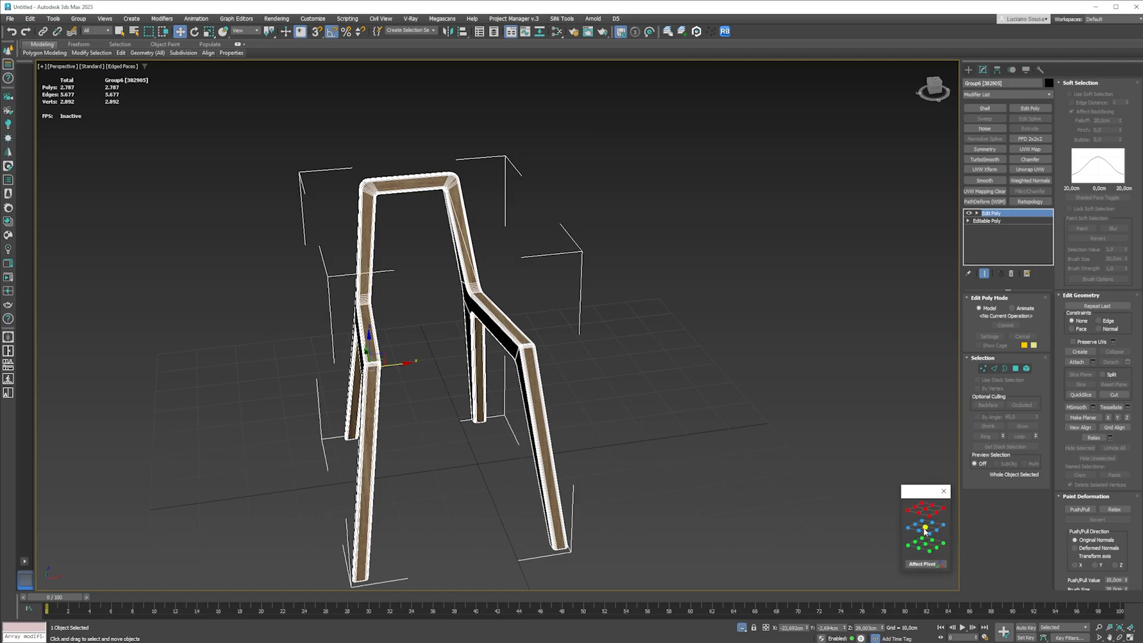
pyautogui.click(925, 528)
# Step: Mirror the cleaned half of the frame with a Symmetry modifier on the Z axis and convert it to Editable Poly
pyautogui.click(984, 149)
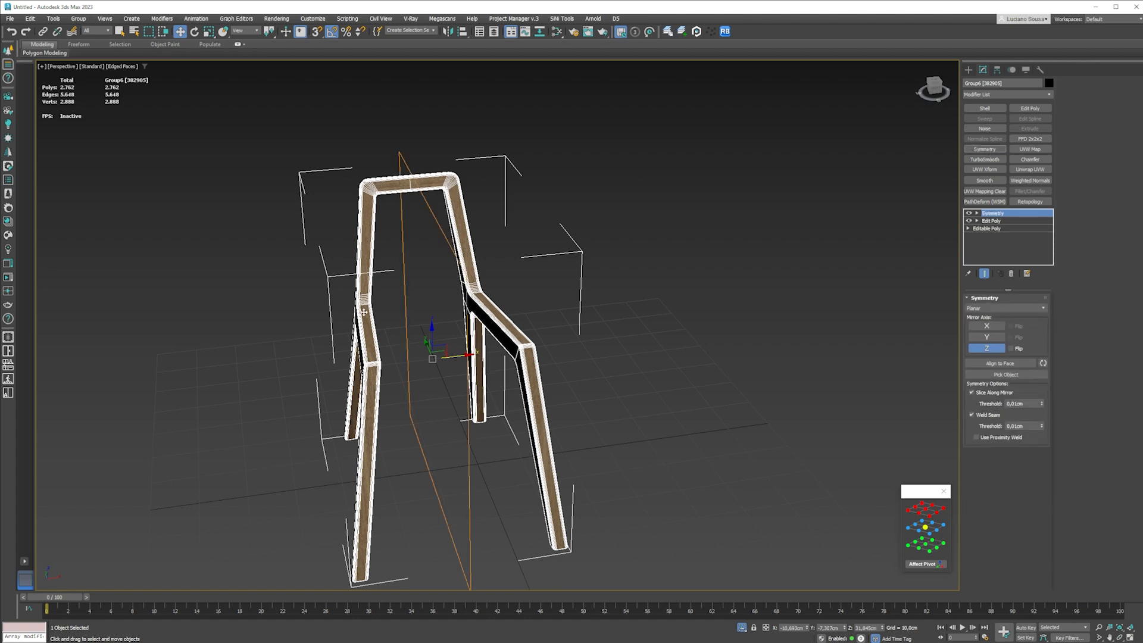
pyautogui.scroll(5, 364, 312)
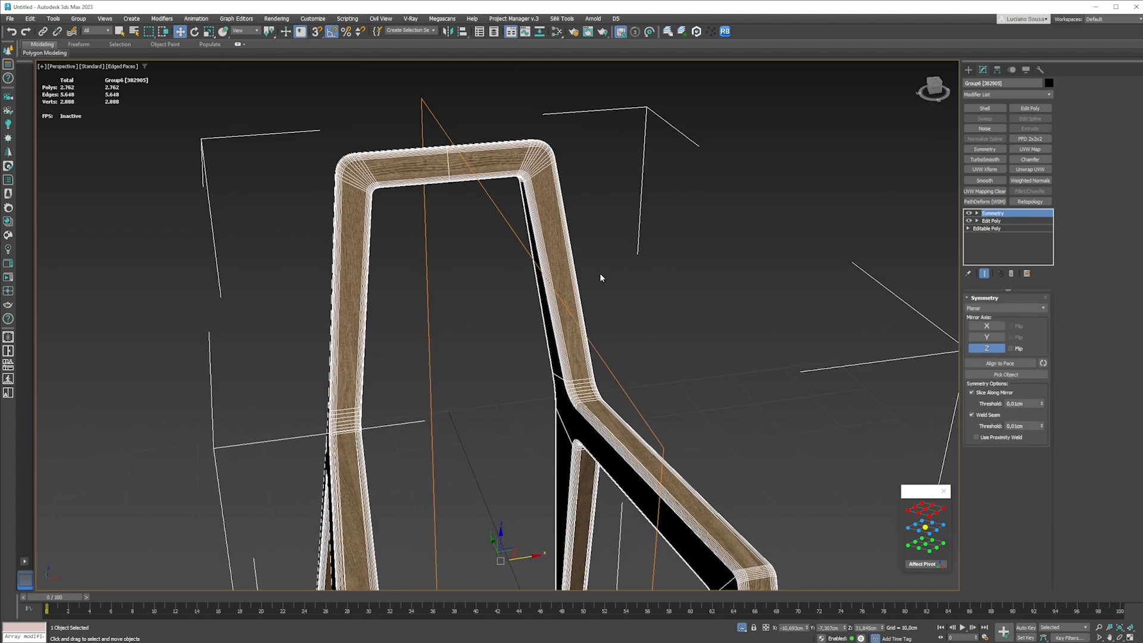
pyautogui.scroll(4, 437, 164)
pyautogui.keyDown('alt'); pyautogui.moveTo(454, 171); pyautogui.dragTo(379, 240, button='middle'); pyautogui.keyUp('alt')
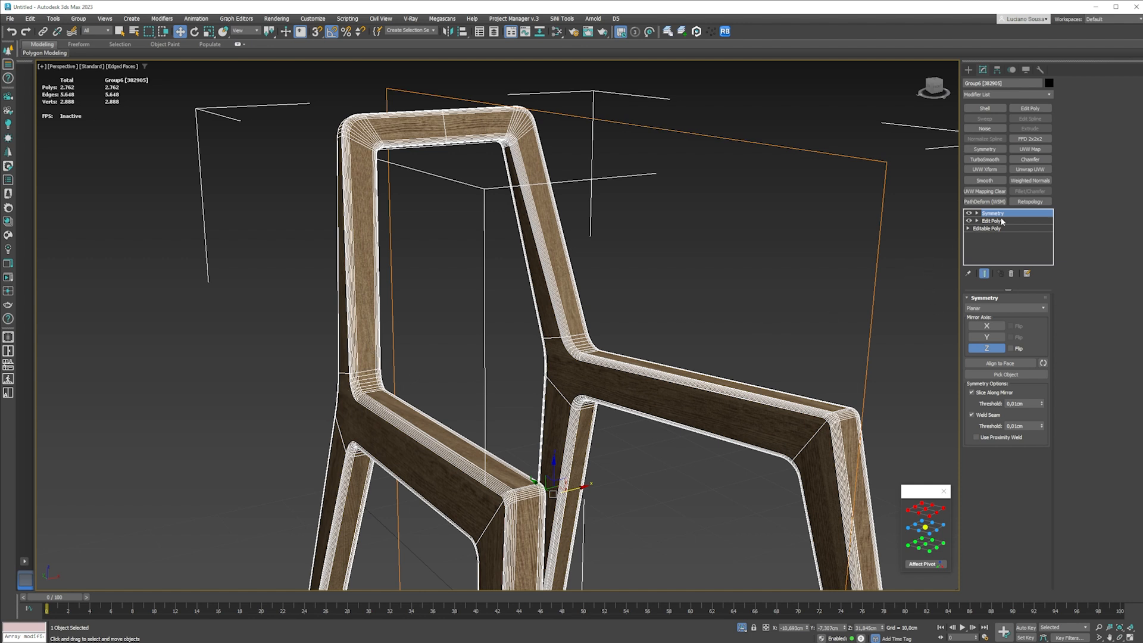
pyautogui.rightClick(568, 341)
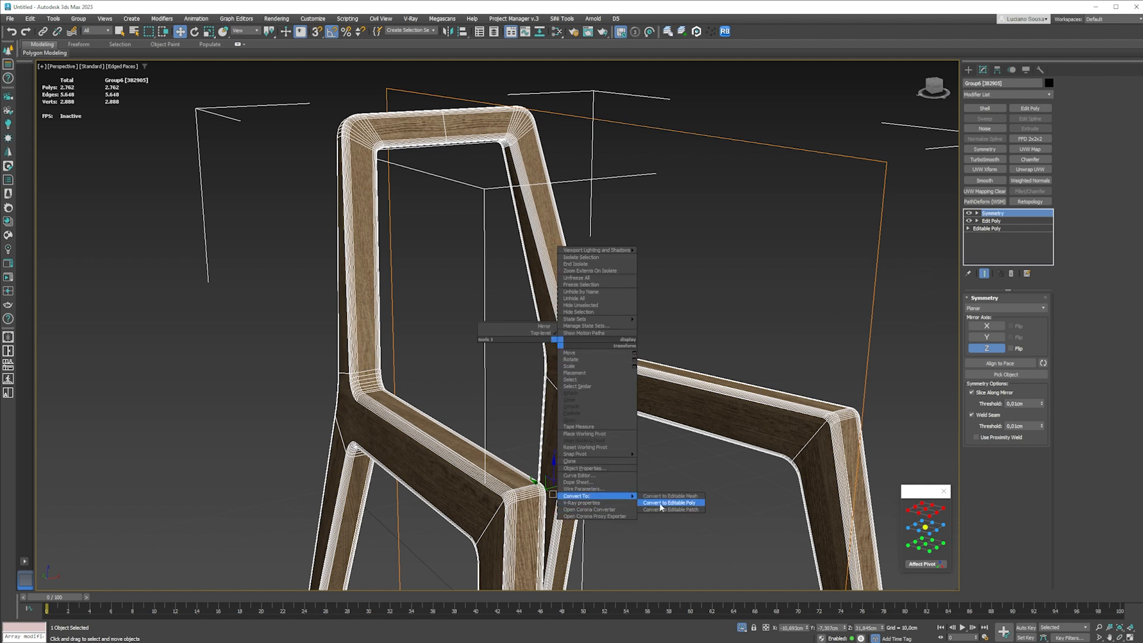
pyautogui.click(661, 507)
pyautogui.scroll(-4, 660, 506)
pyautogui.keyDown('alt'); pyautogui.moveTo(660, 507); pyautogui.dragTo(680, 483, button='middle'); pyautogui.keyUp('alt')
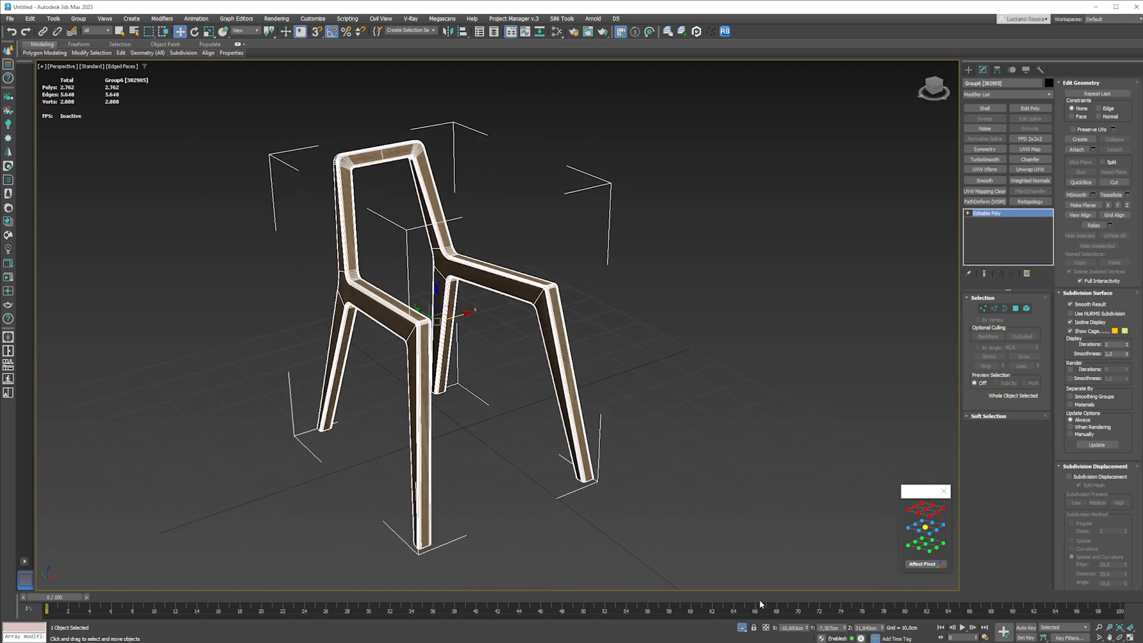
# Step: End the frame's isolation to show the whole chair and deselect everything
pyautogui.click(742, 628)
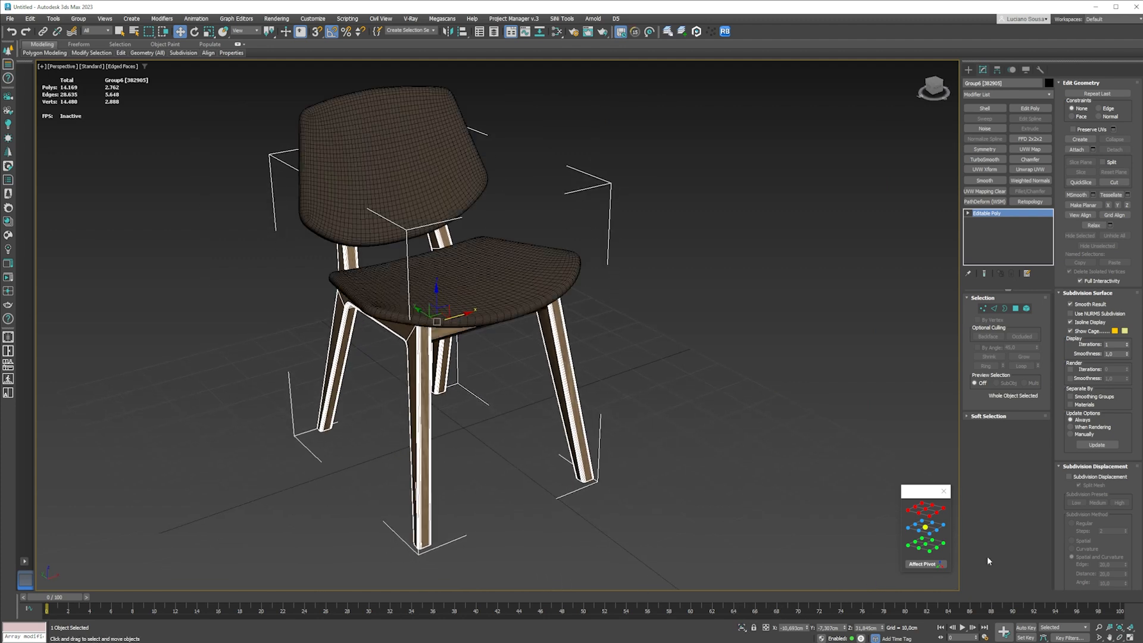
pyautogui.click(664, 381)
pyautogui.moveTo(471, 308); pyautogui.dragTo(459, 329, button='middle')
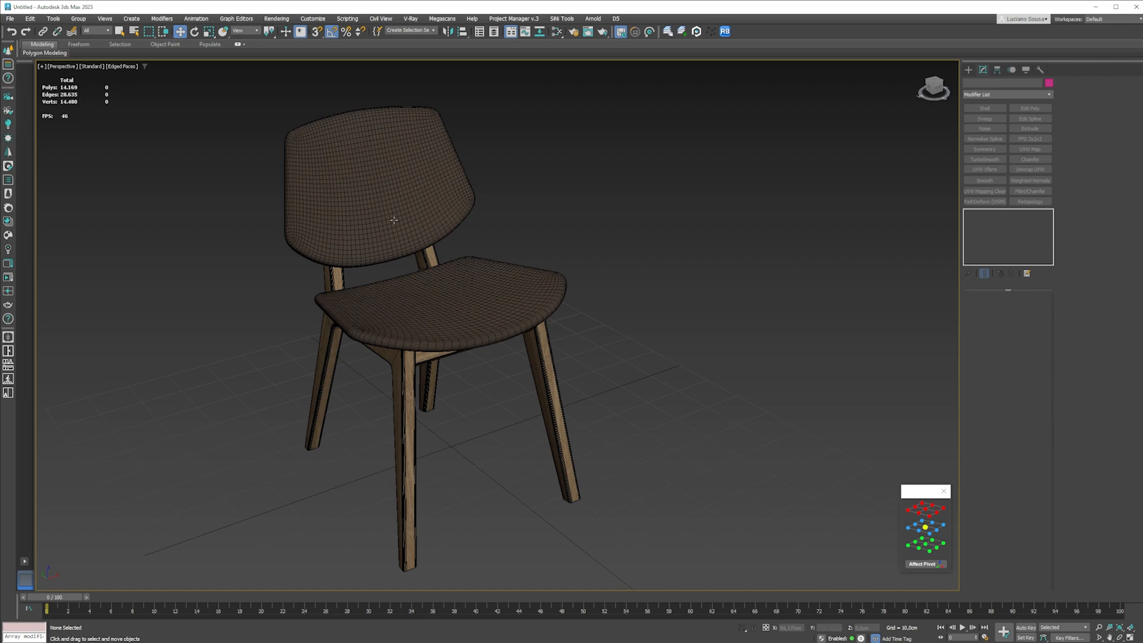
# Step: Select the seat cushion and attach the backrest cushion to it in its Edit Poly modifier
pyautogui.moveTo(441, 313)
pyautogui.keyDown('alt'); pyautogui.mouseDown(button='middle')
pyautogui.moveTo(306, 315)
pyautogui.moveTo(448, 319)
pyautogui.mouseUp(button='middle'); pyautogui.keyUp('alt')
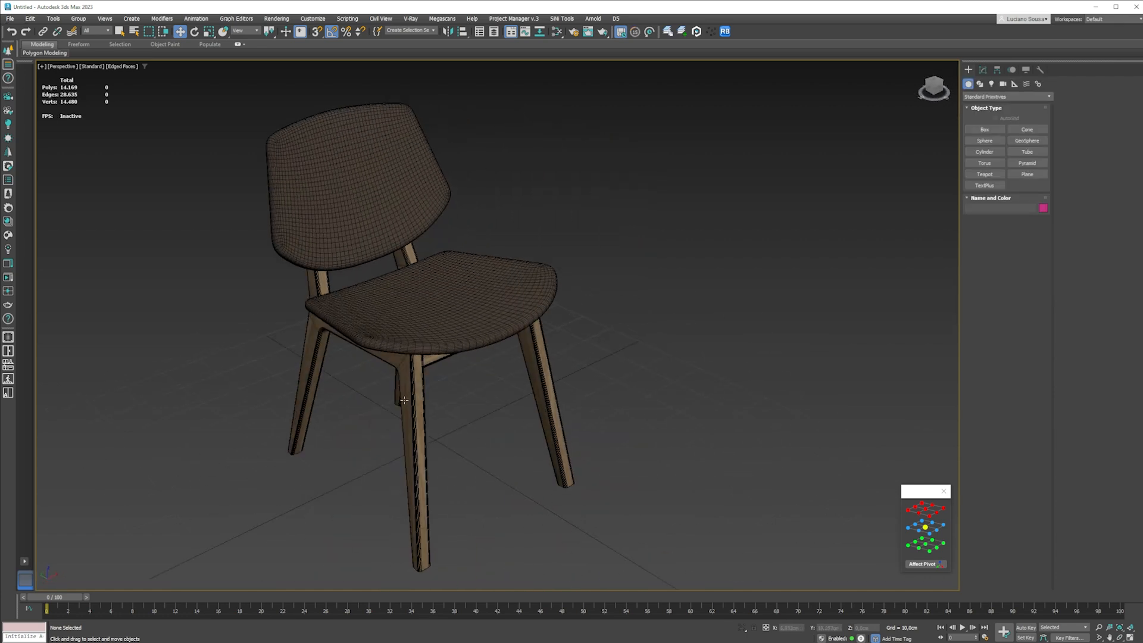
pyautogui.moveTo(403, 400)
pyautogui.keyDown('alt'); pyautogui.mouseDown(button='middle')
pyautogui.moveTo(449, 324)
pyautogui.moveTo(334, 301)
pyautogui.moveTo(433, 311)
pyautogui.moveTo(417, 329)
pyautogui.moveTo(477, 313)
pyautogui.moveTo(467, 309)
pyautogui.moveTo(470, 340)
pyautogui.mouseUp(button='middle'); pyautogui.keyUp('alt')
pyautogui.press('F4')
pyautogui.click(500, 321)
pyautogui.press('F4')
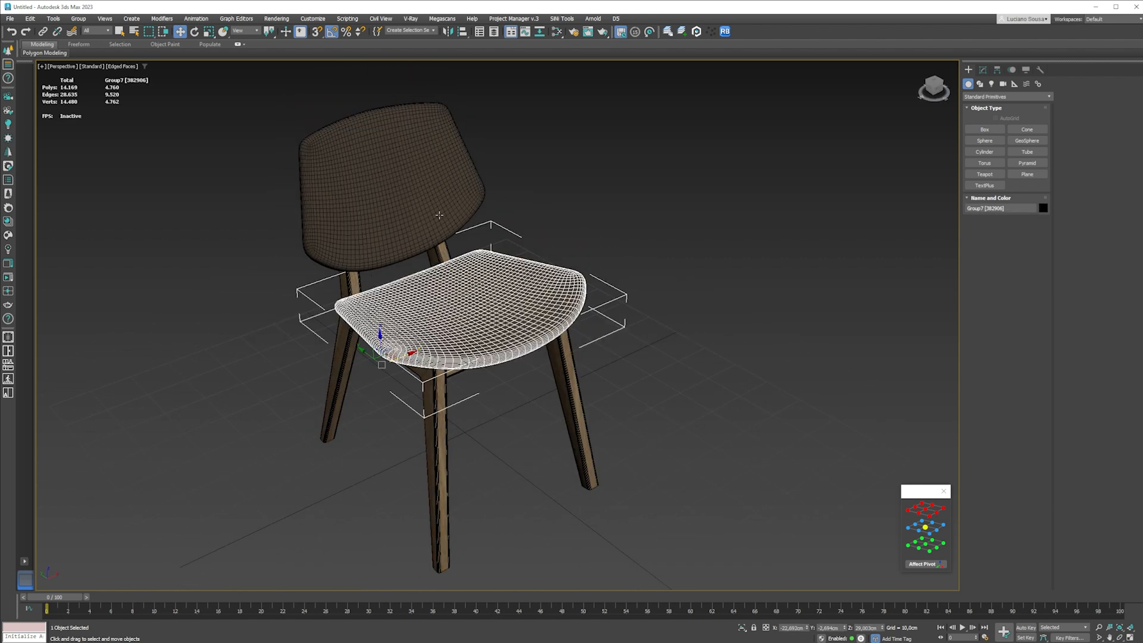
pyautogui.keyDown('ctrl'); pyautogui.click(436, 177); pyautogui.keyUp('ctrl')
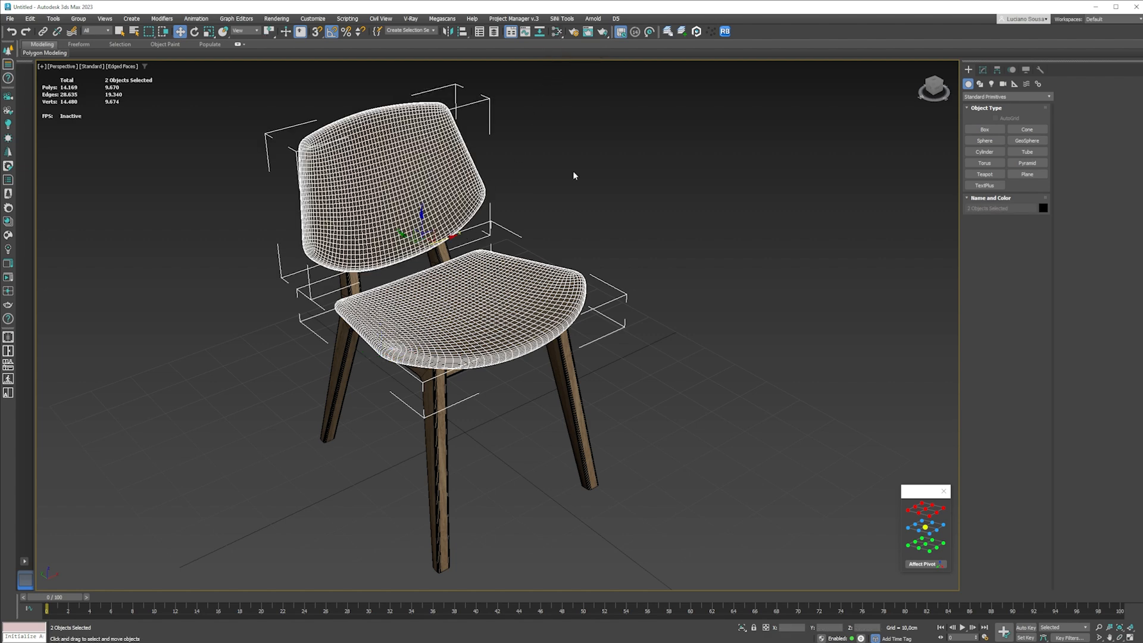
pyautogui.click(534, 275)
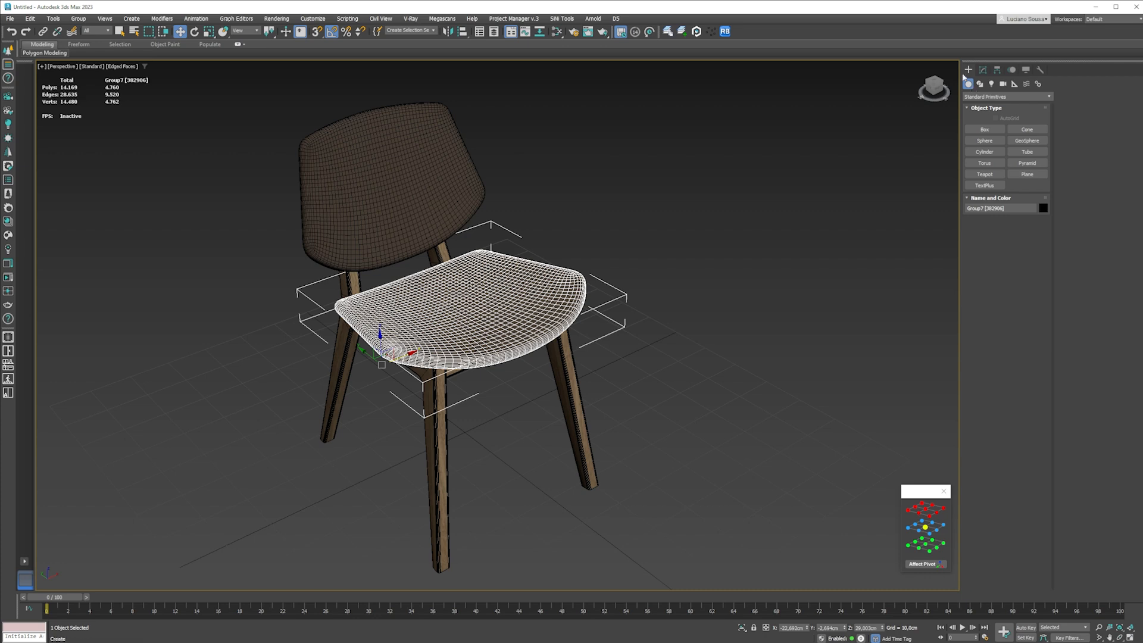
pyautogui.click(983, 70)
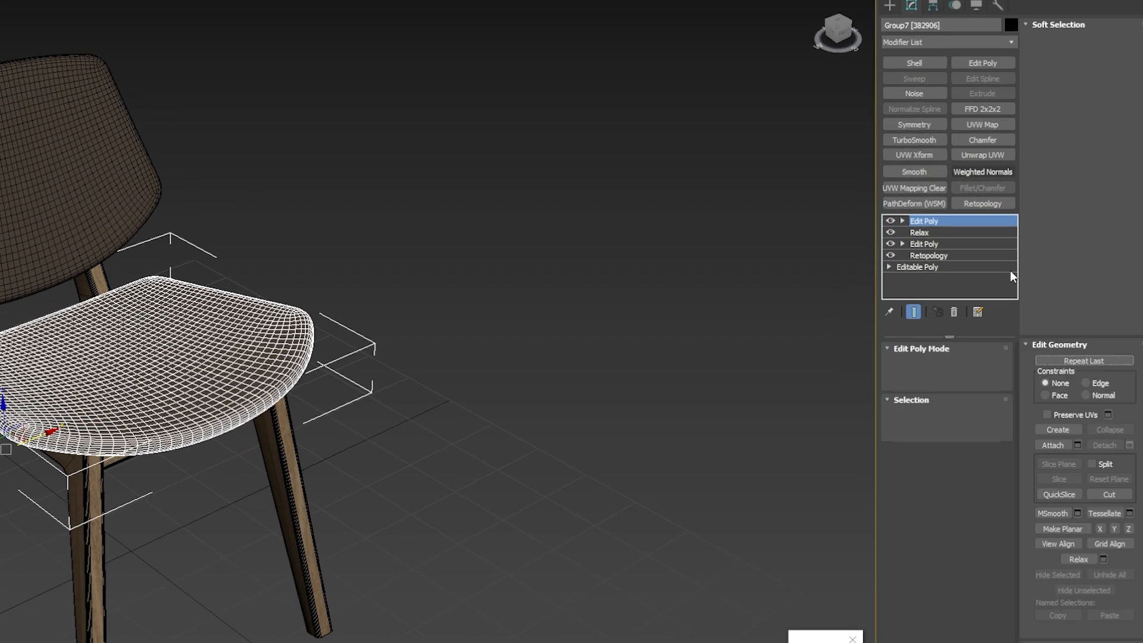
pyautogui.click(1052, 445)
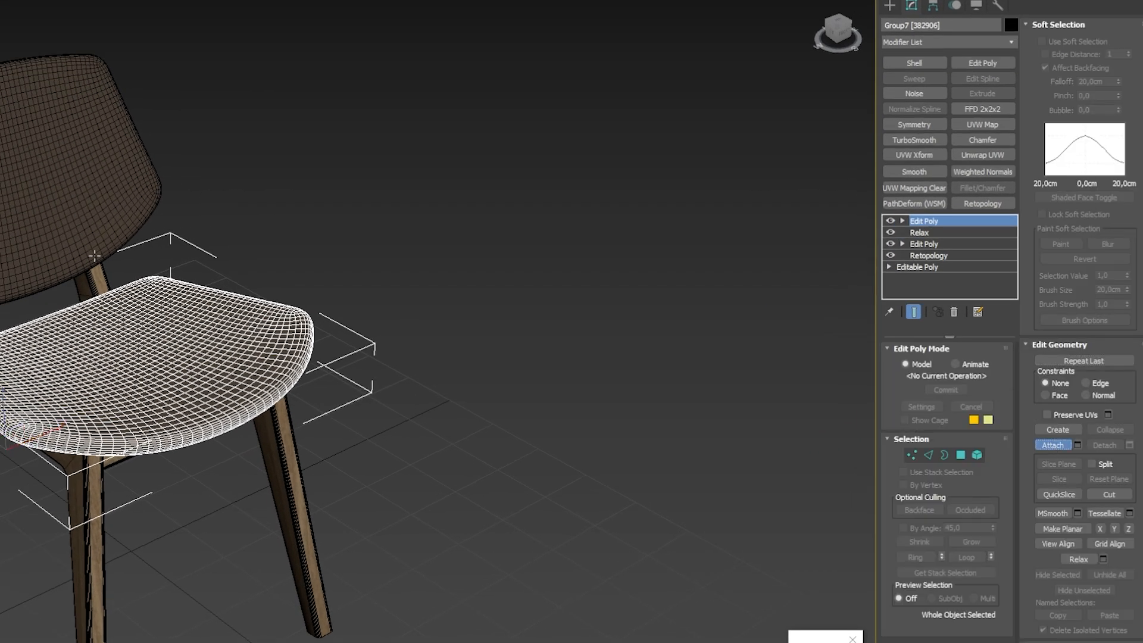
pyautogui.click(6, 206)
pyautogui.click(1052, 444)
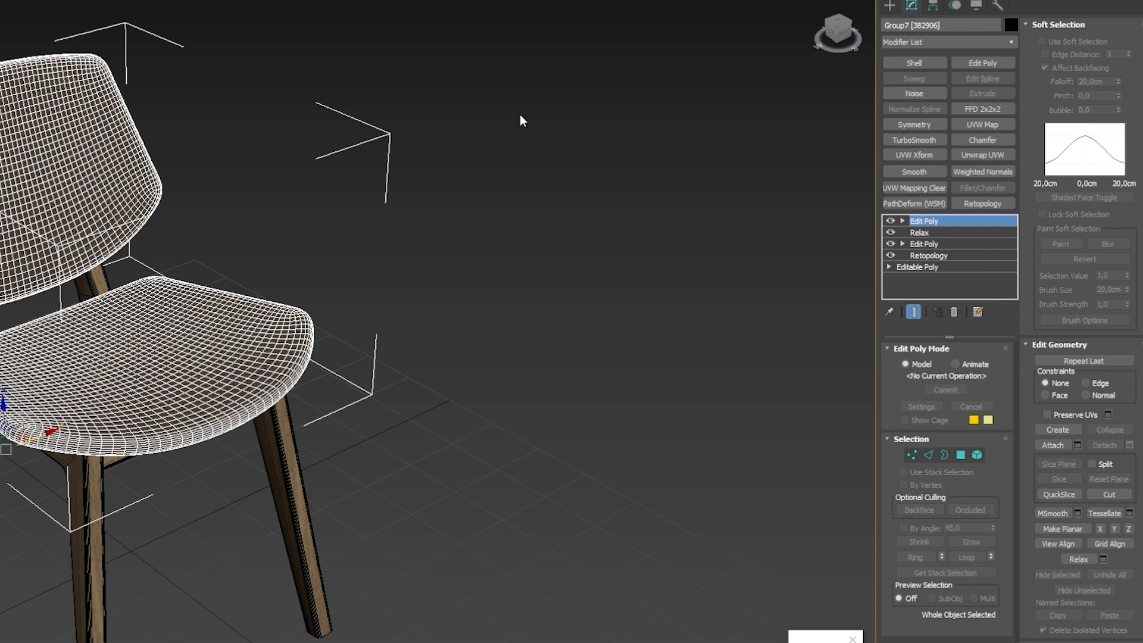
# Step: Assign the FABRIC_ID035_OF3D material to the combined seat and backrest and close the material editor
pyautogui.press('m')
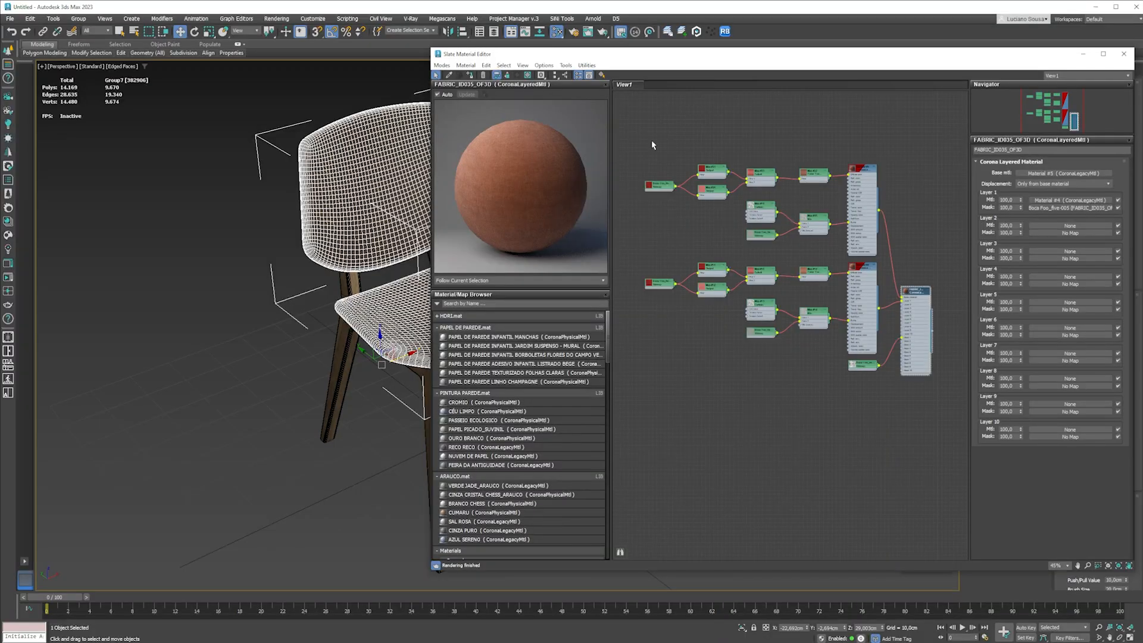
pyautogui.click(470, 75)
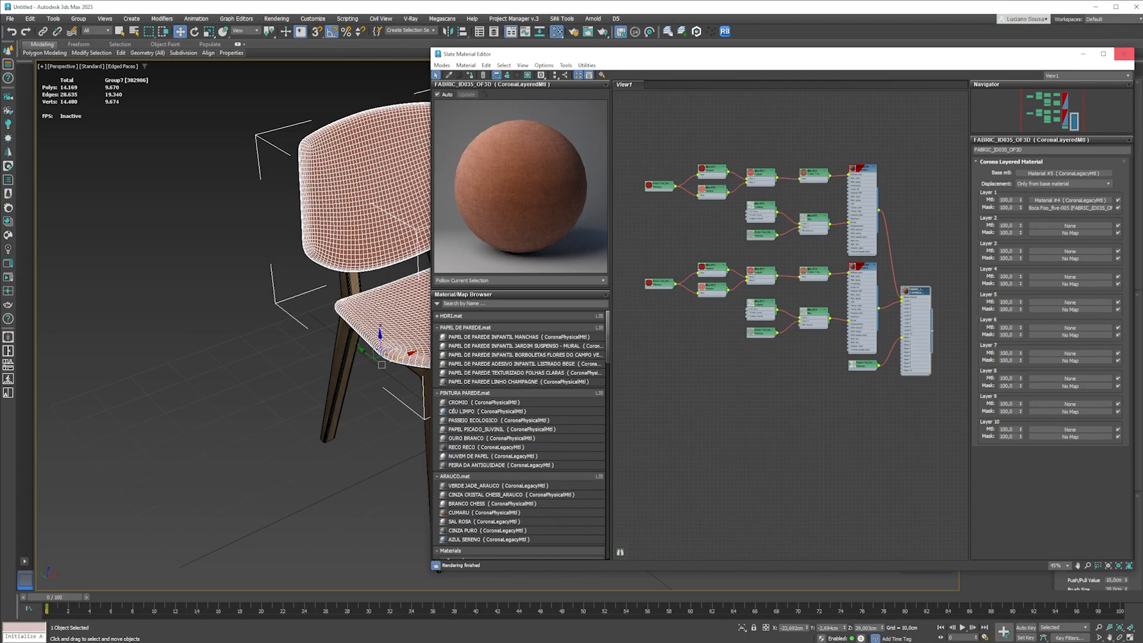
pyautogui.click(1124, 53)
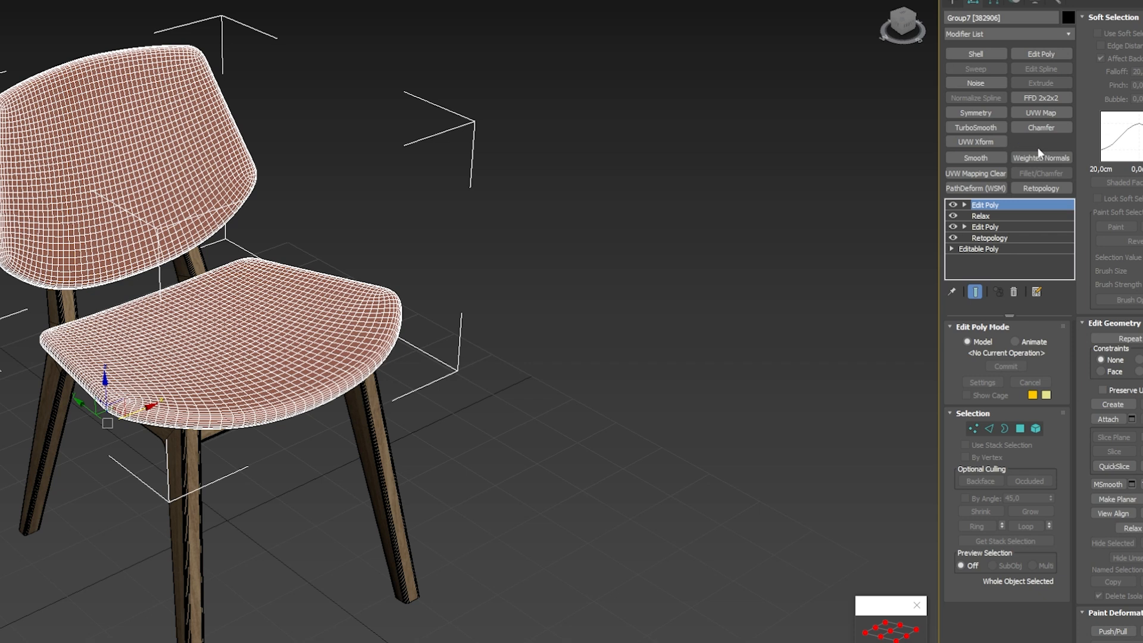
# Step: Add an Unwrap UVW modifier to the upholstery and select the edge loop around the middle of the seat's side
pyautogui.click(1039, 142)
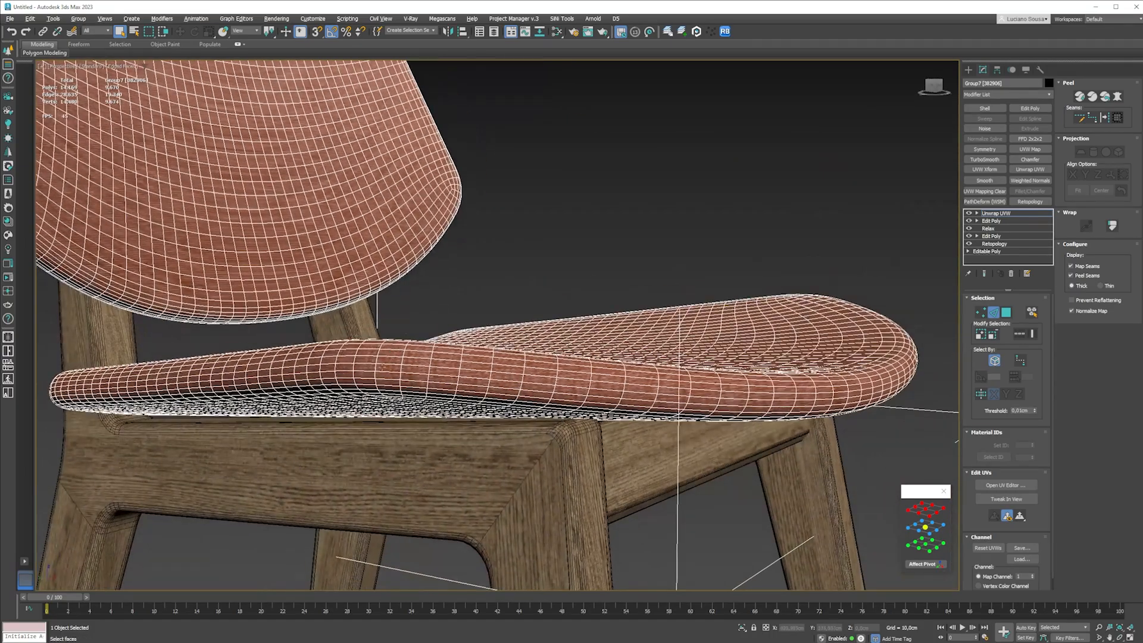
pyautogui.scroll(2, 381, 366)
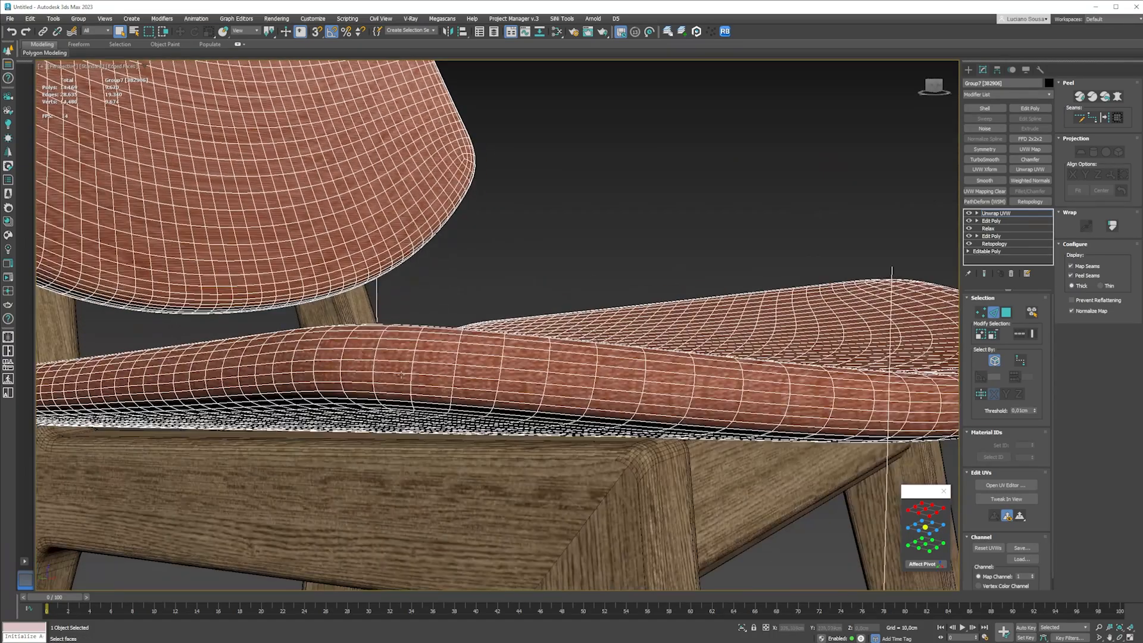
pyautogui.doubleClick(394, 372)
pyautogui.scroll(-4, 394, 372)
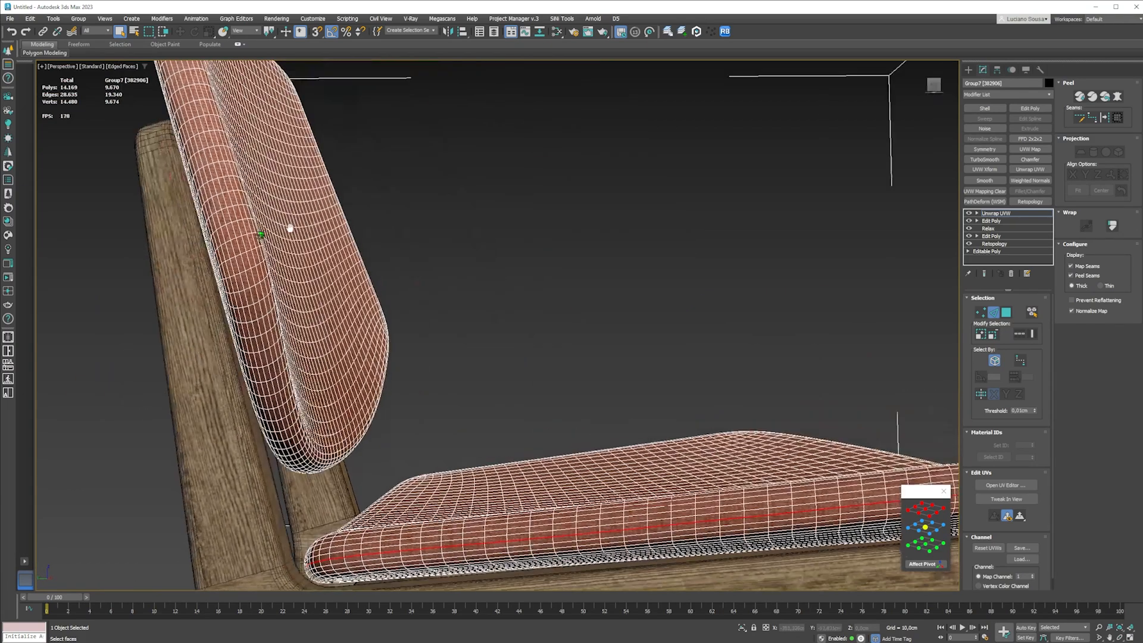
# Step: Add the edge loop around the middle of the backrest's side to the selection
pyautogui.moveTo(290, 228); pyautogui.dragTo(331, 263, button='middle')
pyautogui.scroll(2, 326, 278)
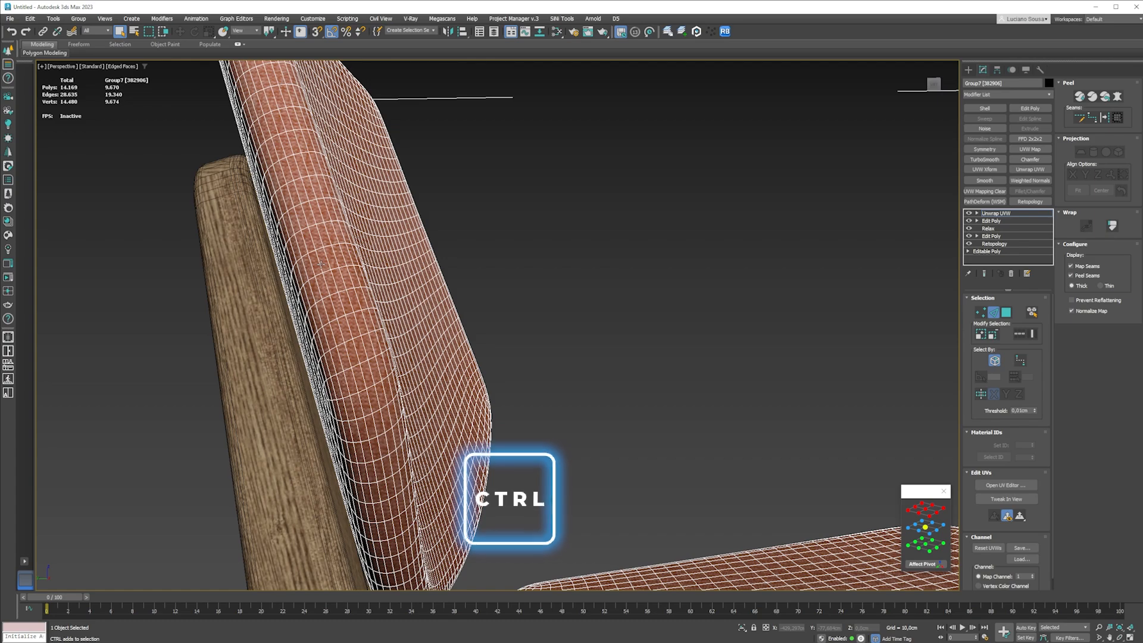
pyautogui.keyDown('ctrl'); pyautogui.doubleClick(322, 265); pyautogui.keyUp('ctrl')
# Step: Convert the selected edge loops to peel seams and Quick Peel the upholstery into flat UV shells
pyautogui.scroll(-4, 347, 276)
pyautogui.keyDown('alt'); pyautogui.moveTo(347, 278); pyautogui.dragTo(319, 269, button='middle'); pyautogui.keyUp('alt')
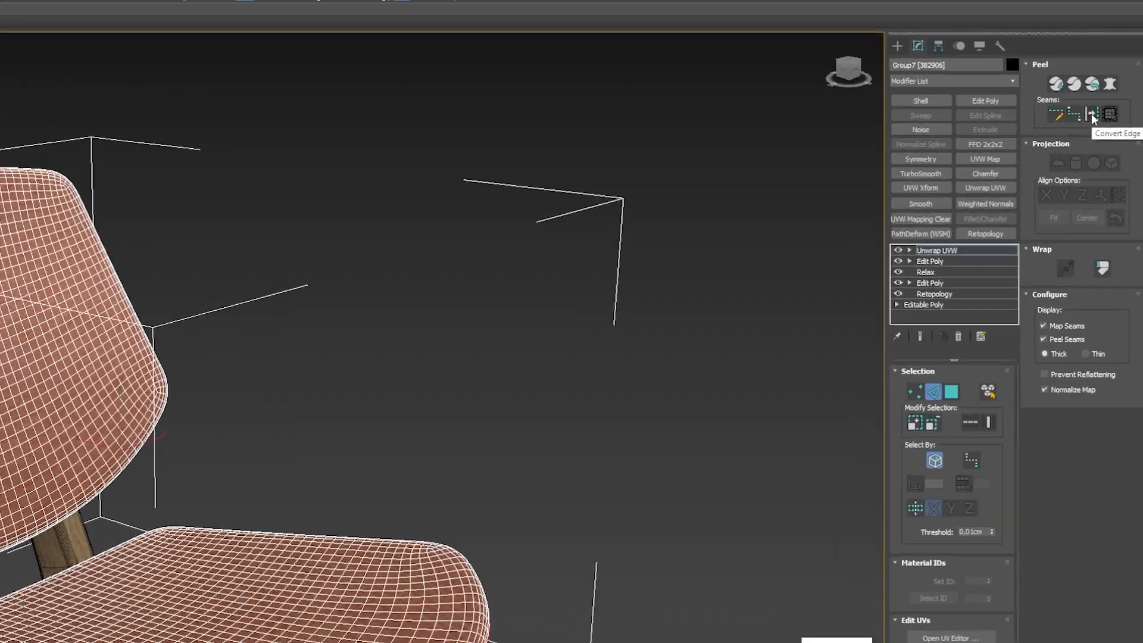
pyautogui.click(1093, 118)
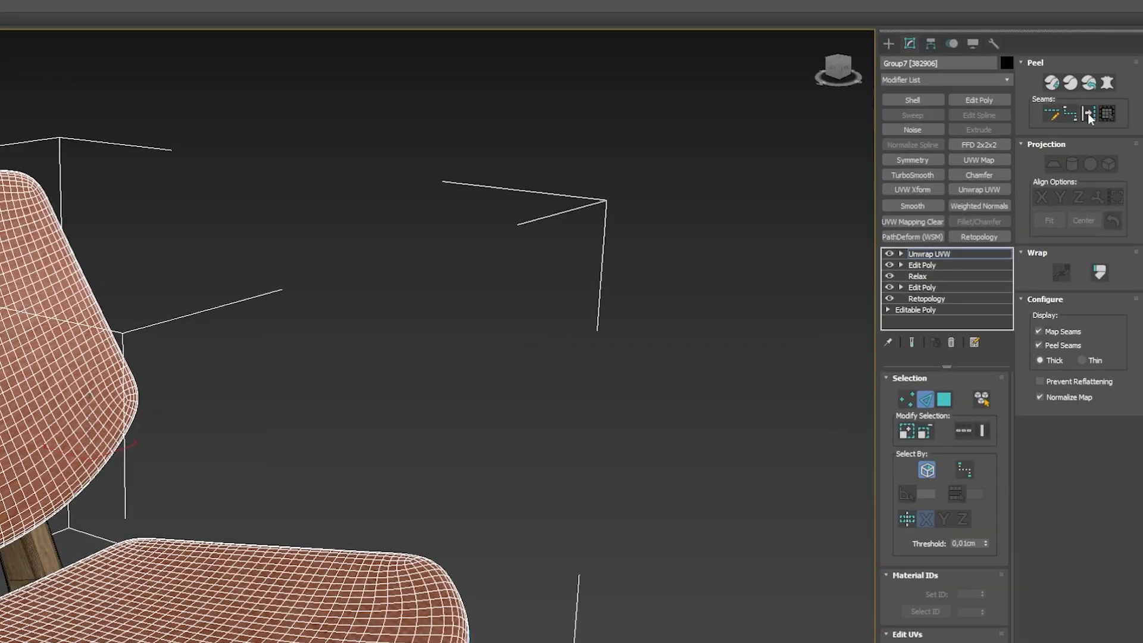
pyautogui.scroll(-2, 288, 398)
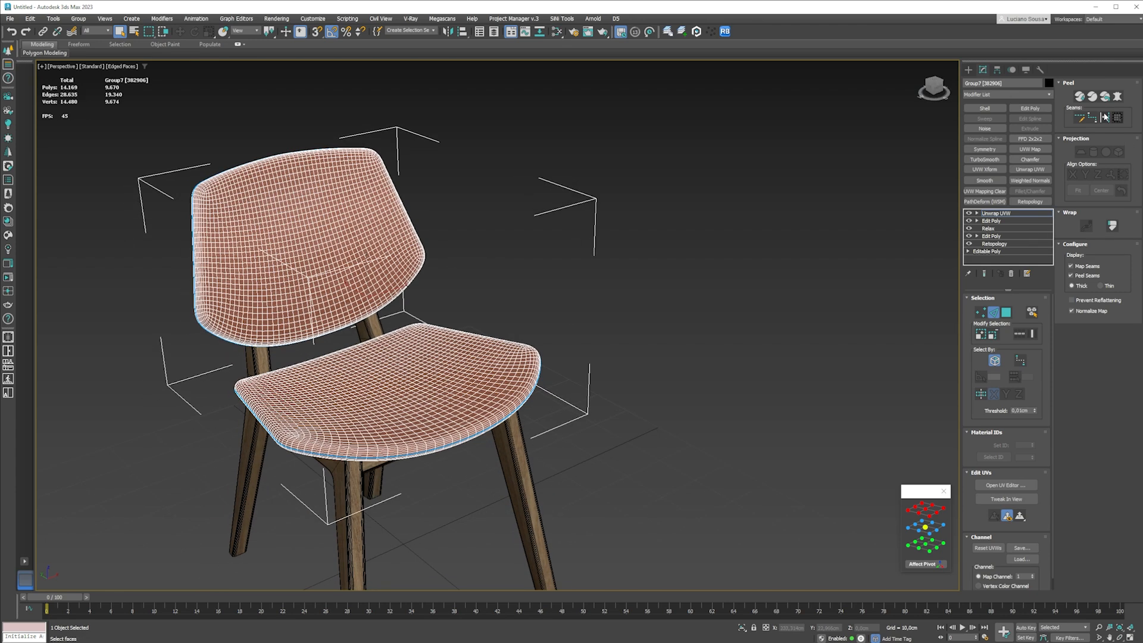
pyautogui.click(1080, 97)
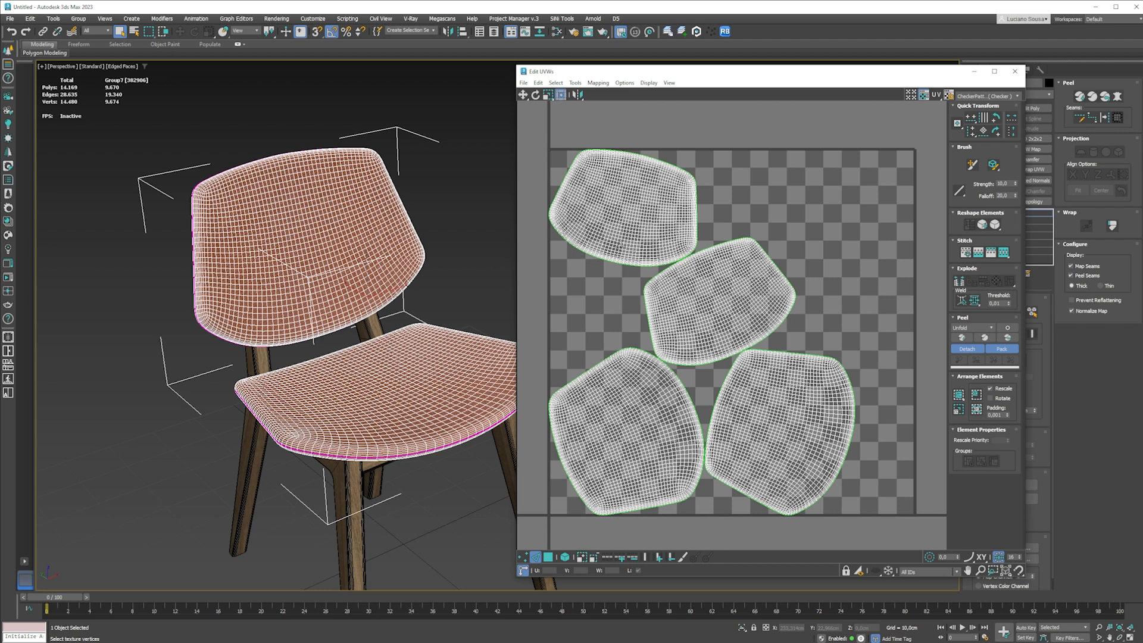
# Step: Switch the UV editor to whole-element polygon selection and rotate the uppermost backrest shell until it stands upright
pyautogui.click(547, 556)
pyautogui.click(565, 556)
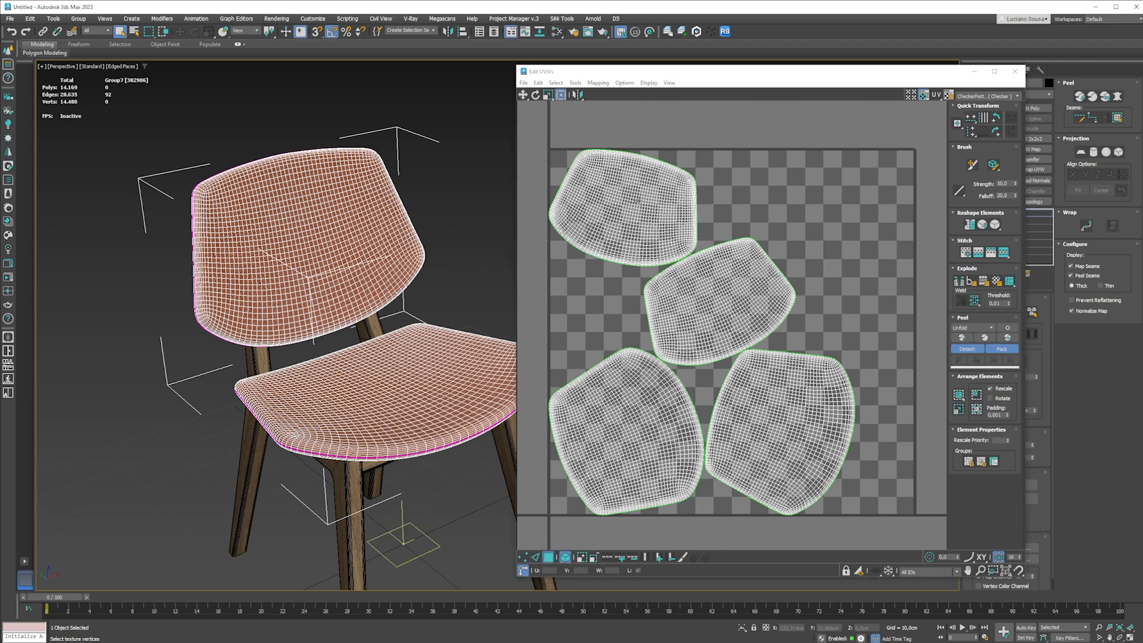
pyautogui.click(655, 188)
pyautogui.click(535, 95)
pyautogui.moveTo(679, 212)
pyautogui.mouseDown()
pyautogui.moveTo(673, 186)
pyautogui.moveTo(678, 197)
pyautogui.mouseUp()
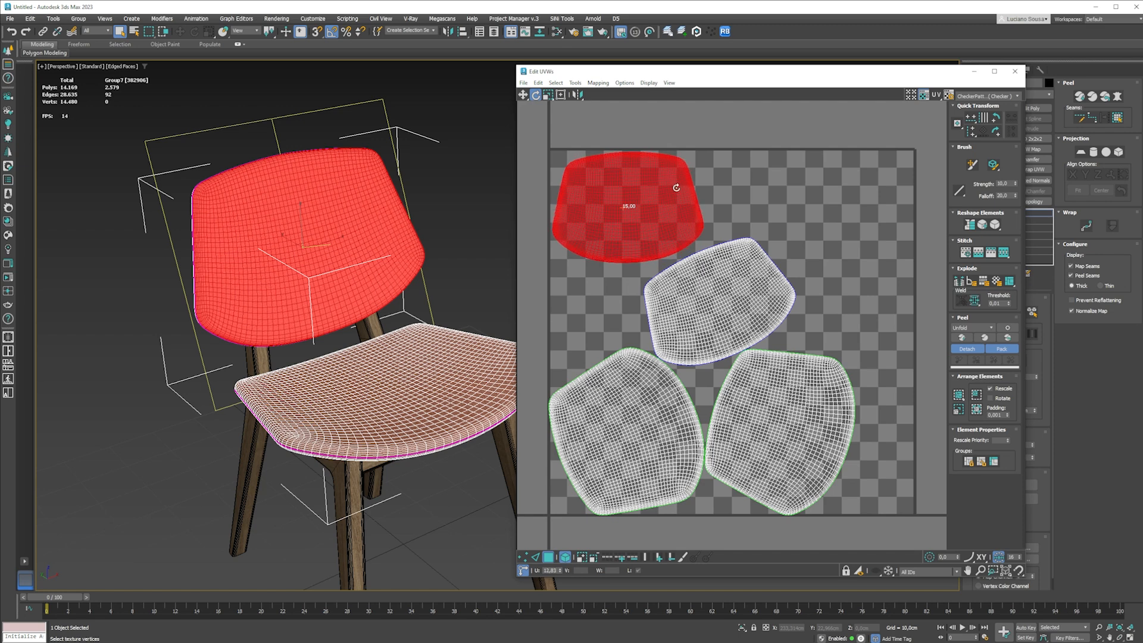
pyautogui.scroll(2, 683, 209)
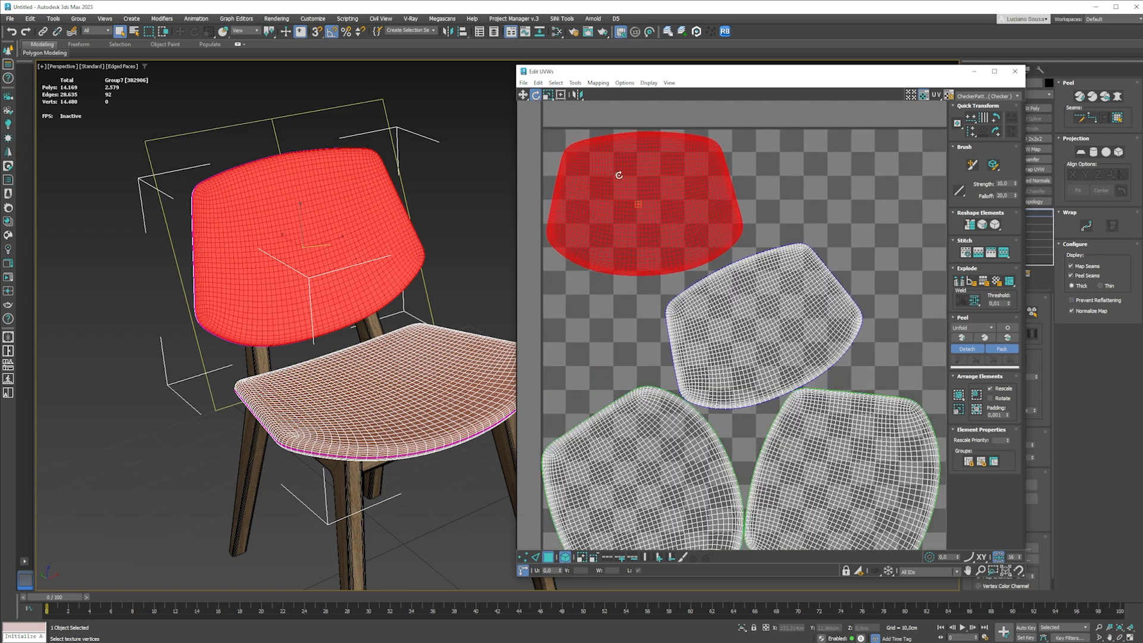
pyautogui.press('a')
pyautogui.scroll(-1, 631, 160)
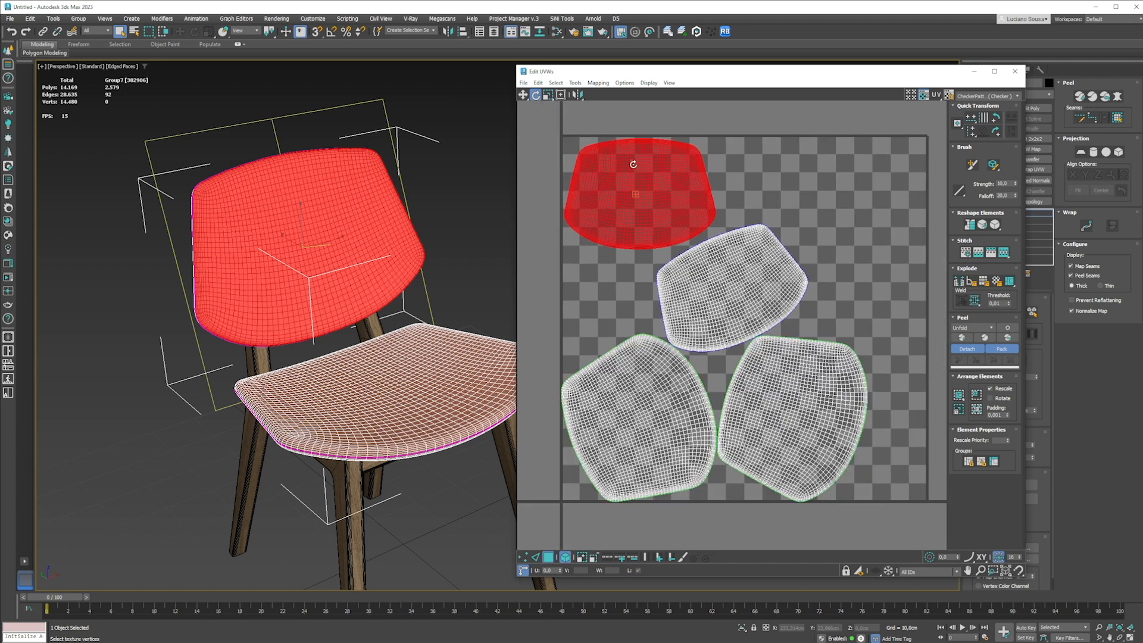
# Step: Rotate the second backrest shell and both seat shells until they stand upright like the first one
pyautogui.scroll(1, 756, 266)
pyautogui.moveTo(760, 269); pyautogui.dragTo(780, 246)
pyautogui.scroll(-1, 738, 176)
pyautogui.moveTo(665, 374); pyautogui.dragTo(711, 388)
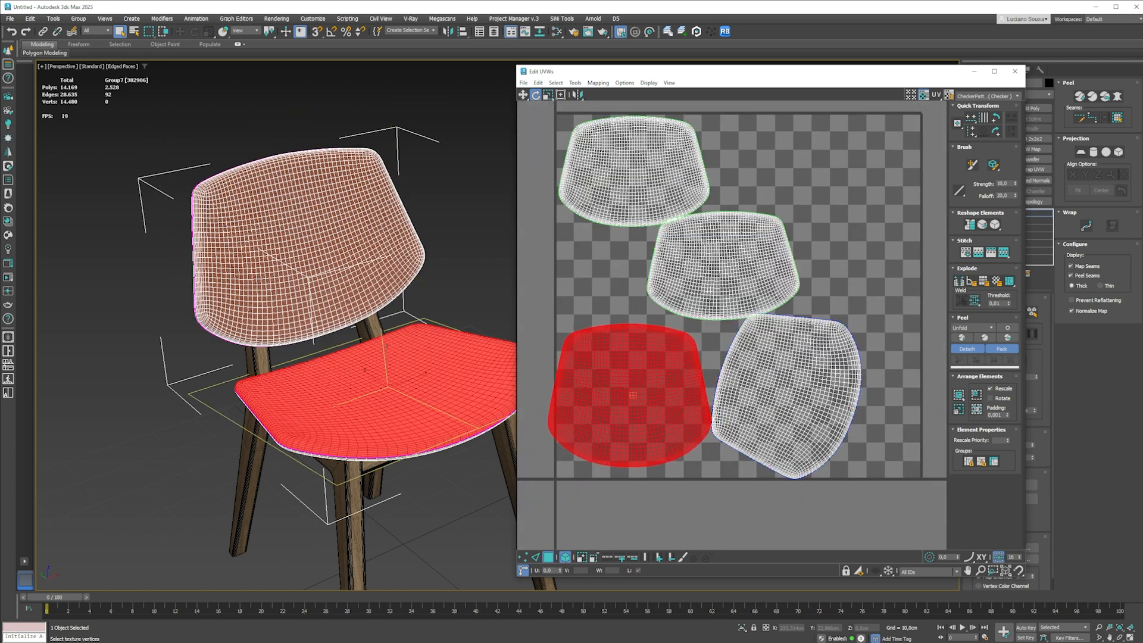
pyautogui.click(795, 394)
pyautogui.scroll(1, 816, 365)
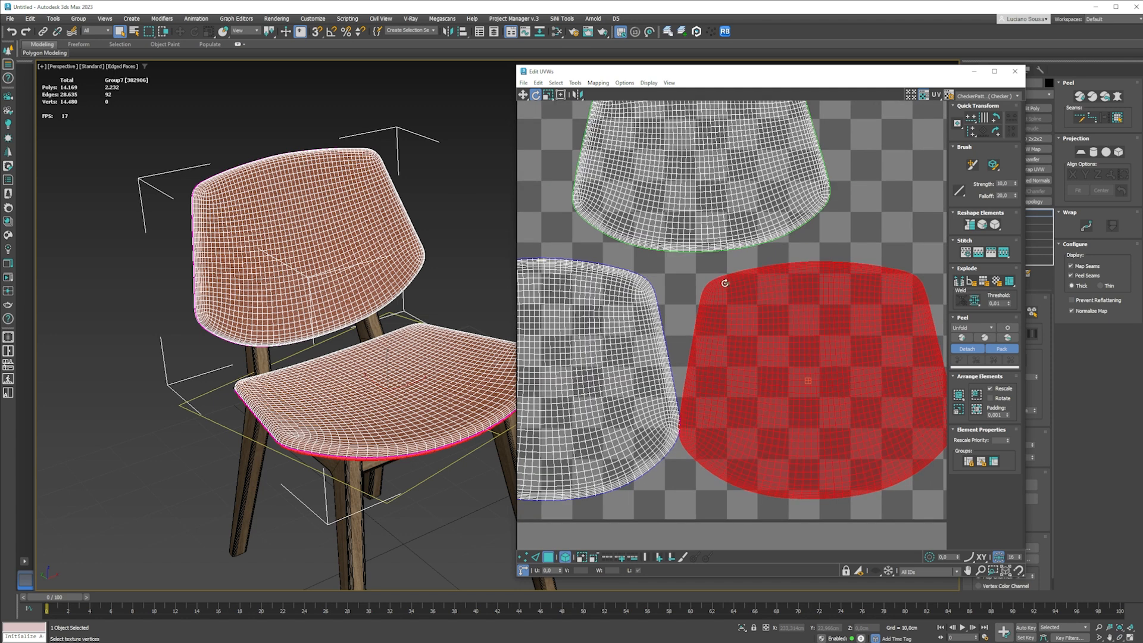
pyautogui.scroll(-1, 766, 285)
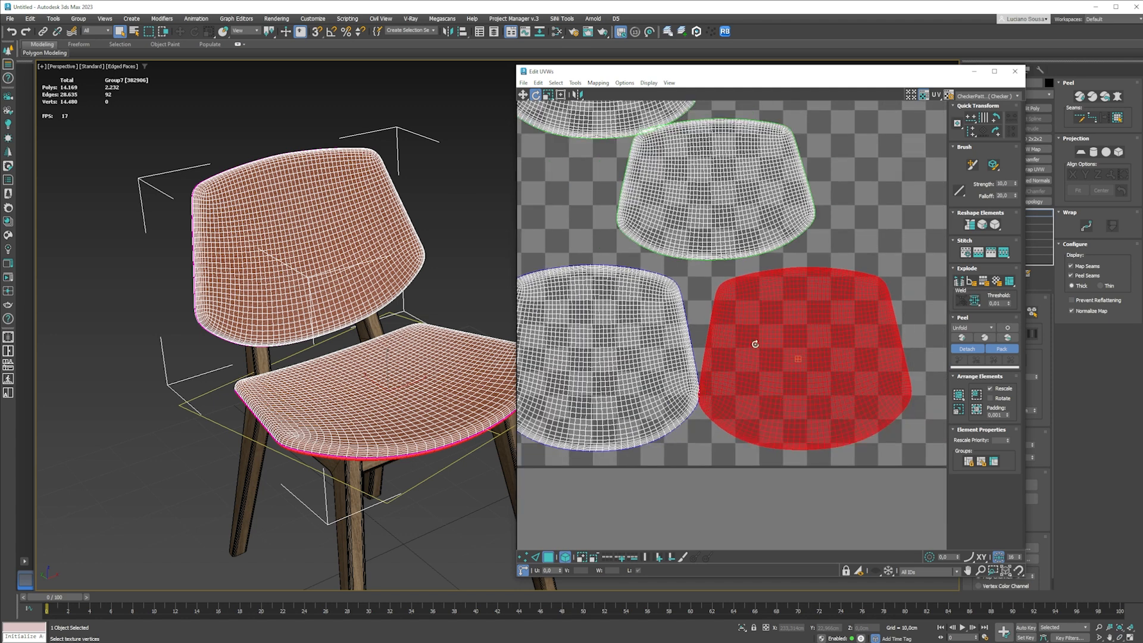
pyautogui.scroll(-1, 762, 357)
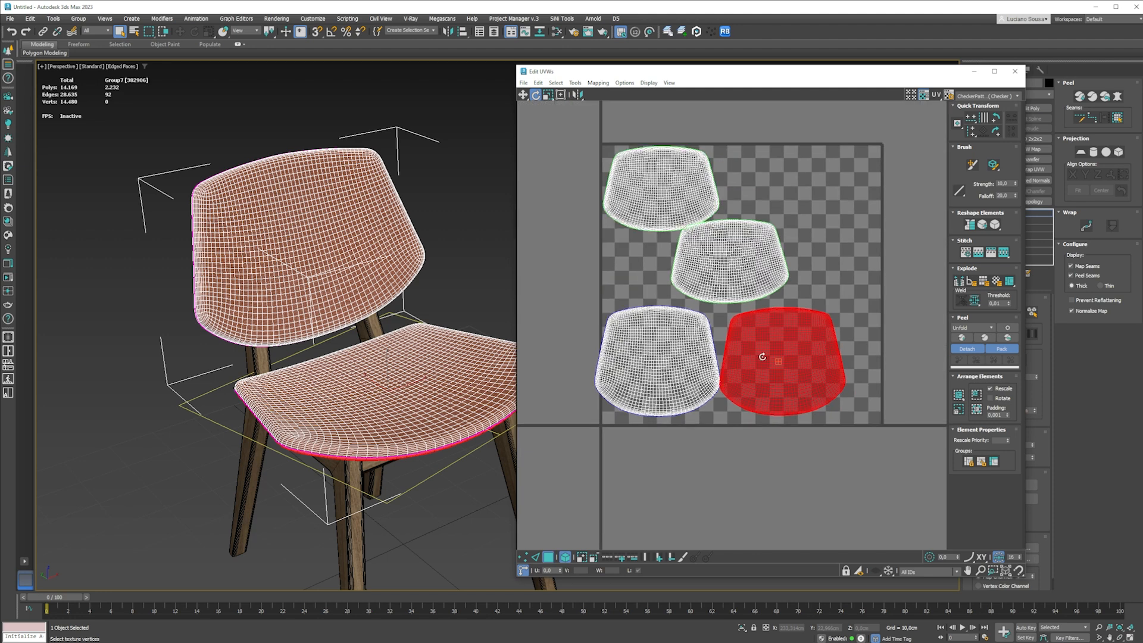
# Step: Select all four UV shells and scale them up uniformly to more than twice their size, making the fabric weave finer
pyautogui.moveTo(556, 121); pyautogui.dragTo(913, 468)
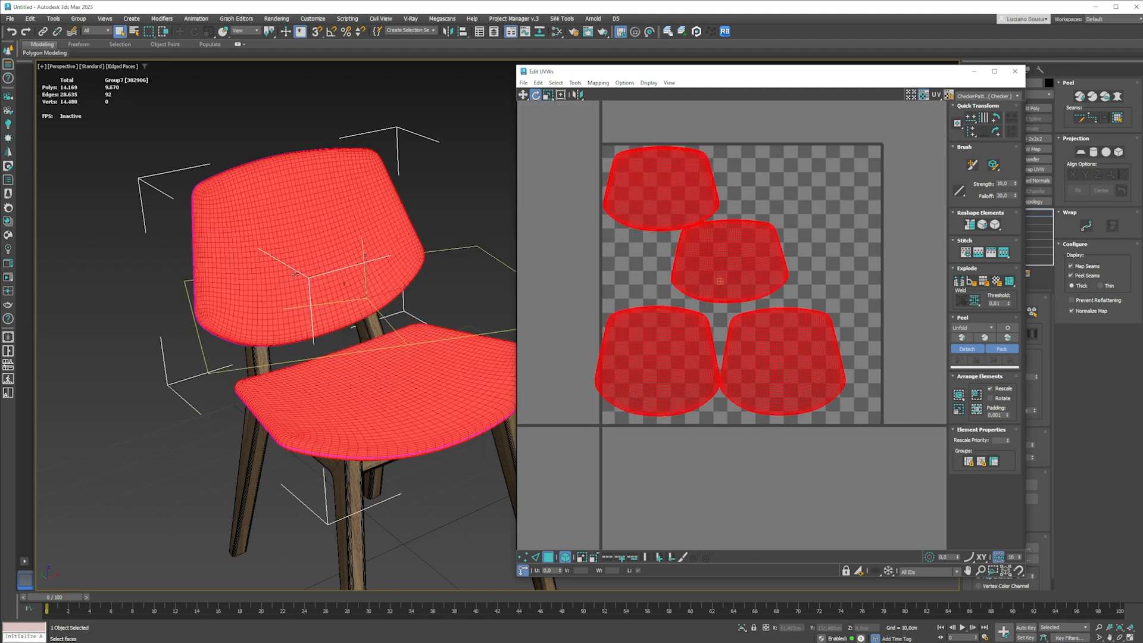
pyautogui.scroll(2, 244, 238)
pyautogui.press('F2')
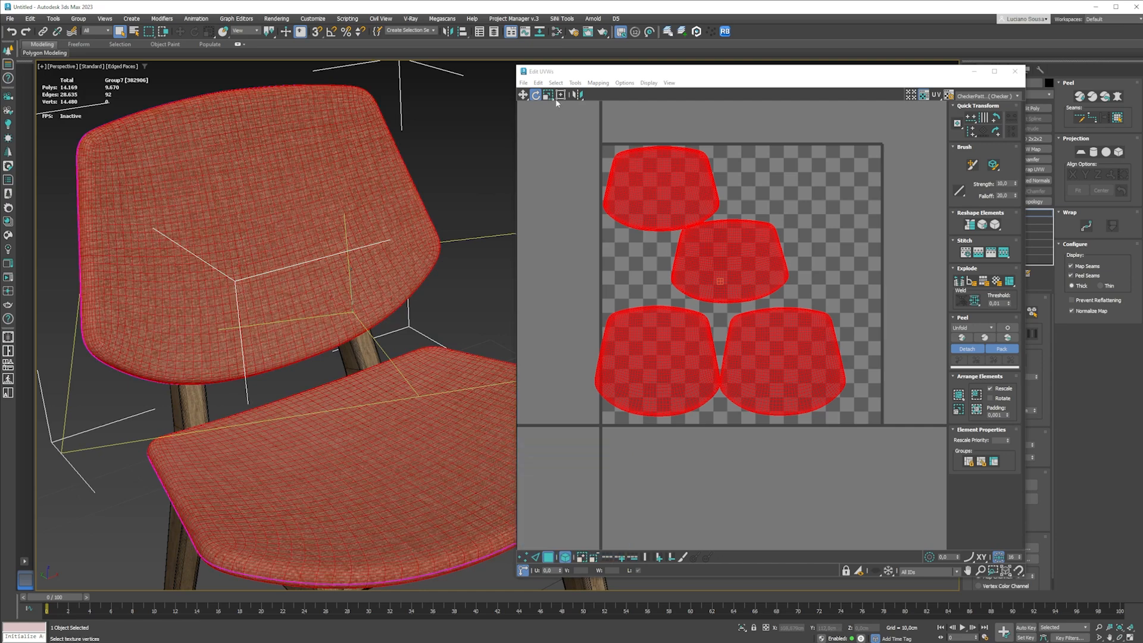
pyautogui.click(594, 136)
pyautogui.click(548, 95)
pyautogui.moveTo(568, 133); pyautogui.dragTo(894, 457)
pyautogui.moveTo(678, 373); pyautogui.dragTo(687, 256)
pyautogui.scroll(5, 167, 313)
pyautogui.scroll(-5, 222, 309)
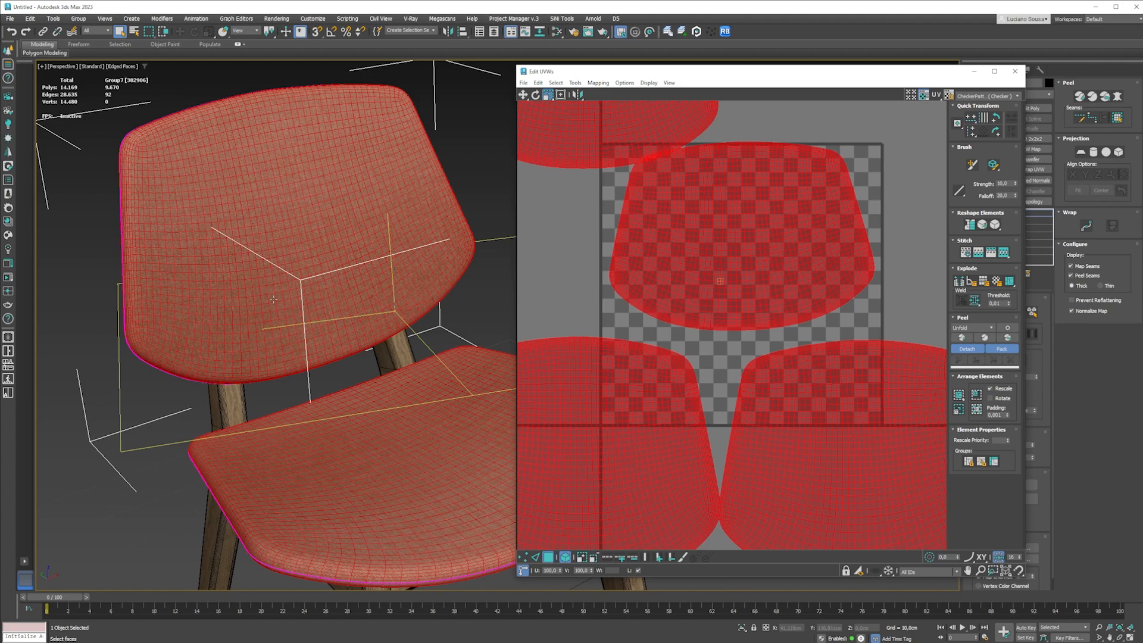
# Step: Close the UV editor, leave polygon selection, deselect the upholstery and turn off edged faces
pyautogui.click(1015, 71)
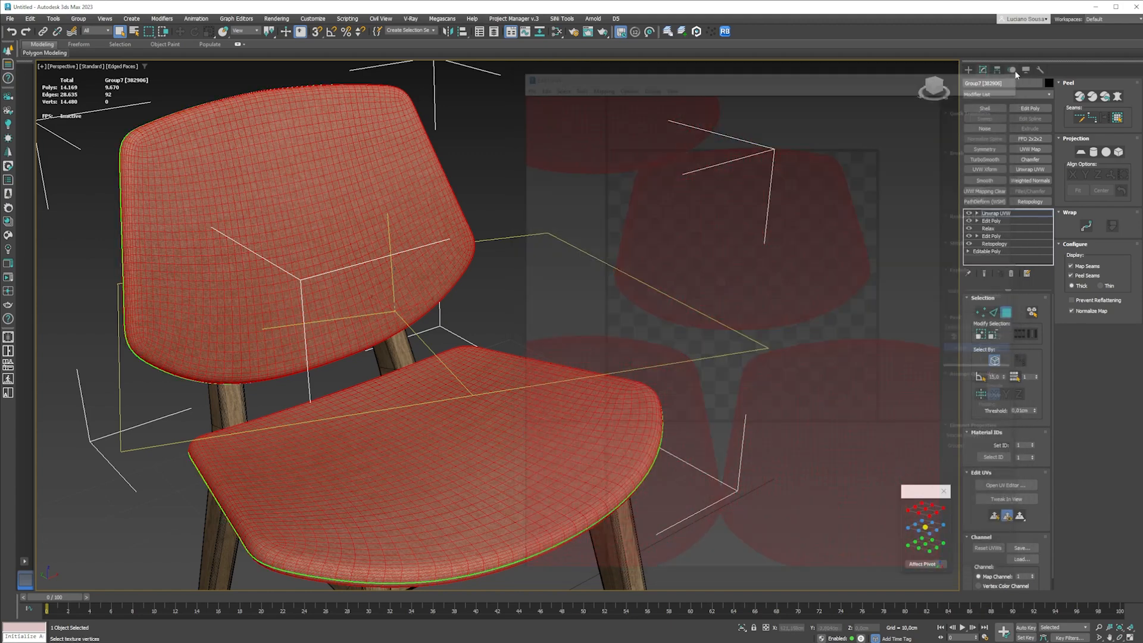
pyautogui.click(1006, 312)
pyautogui.click(642, 325)
pyautogui.press('F4')
pyautogui.scroll(-3, 416, 310)
pyautogui.scroll(3, 332, 322)
pyautogui.moveTo(333, 301)
pyautogui.keyDown('alt'); pyautogui.mouseDown(button='middle')
pyautogui.moveTo(331, 262)
pyautogui.moveTo(312, 301)
pyautogui.moveTo(119, 297)
pyautogui.moveTo(264, 297)
pyautogui.mouseUp(button='middle'); pyautogui.keyUp('alt')
pyautogui.scroll(-5, 263, 297)
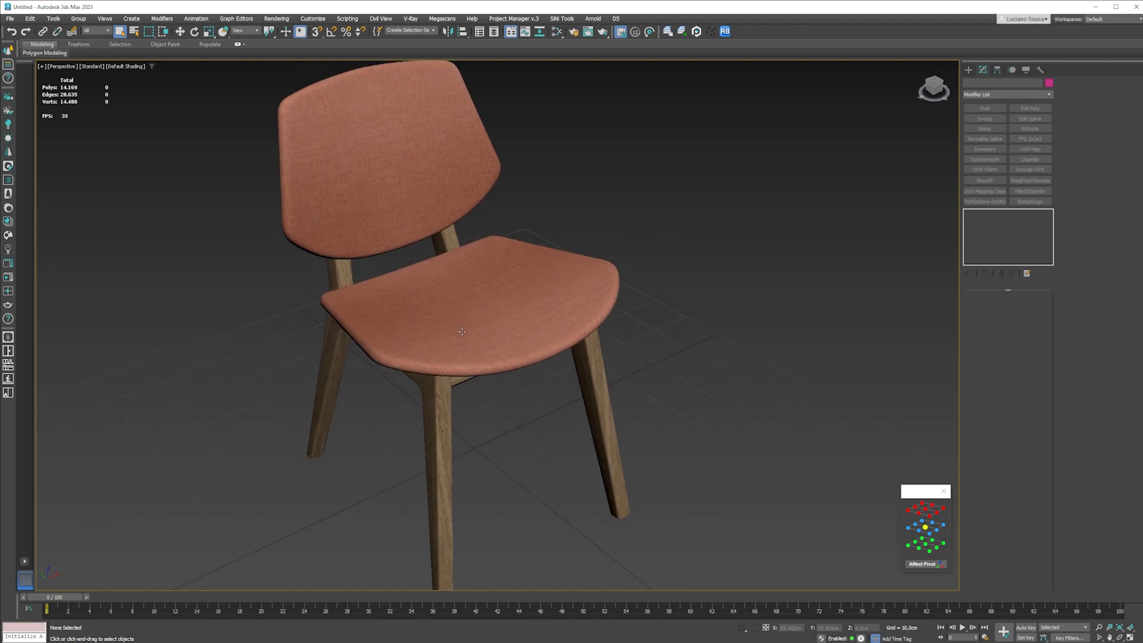
# Step: Turn edged faces back on and examine the whole chair with its fabric and wireframe
pyautogui.press('F4')
pyautogui.scroll(-3, 450, 328)
pyautogui.scroll(3, 454, 332)
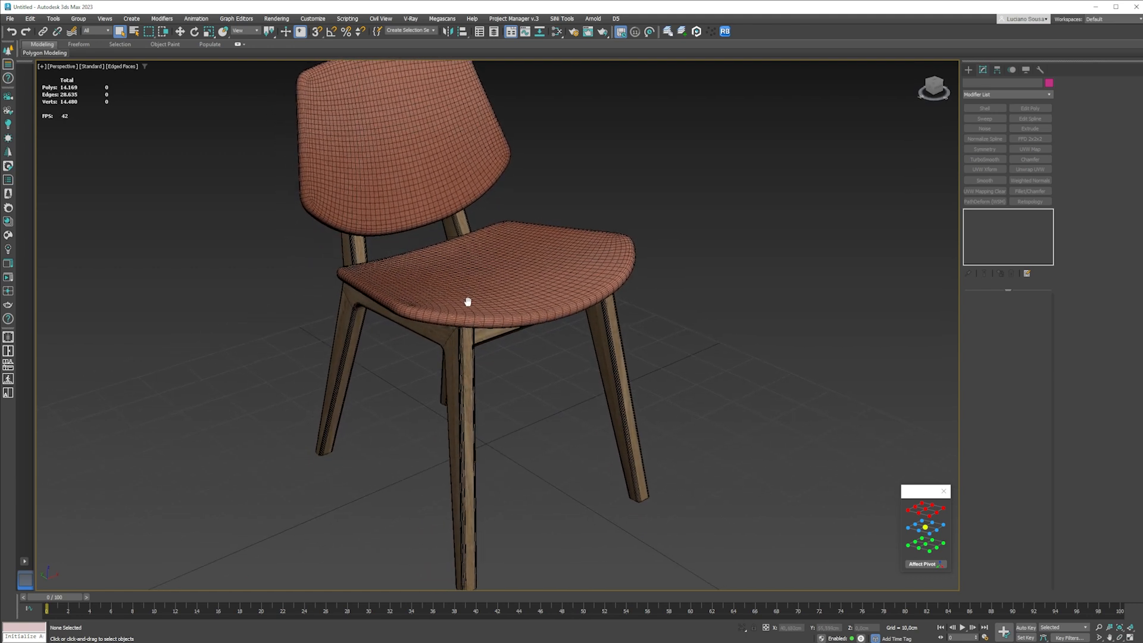
pyautogui.scroll(-3, 467, 301)
pyautogui.click(1098, 627)
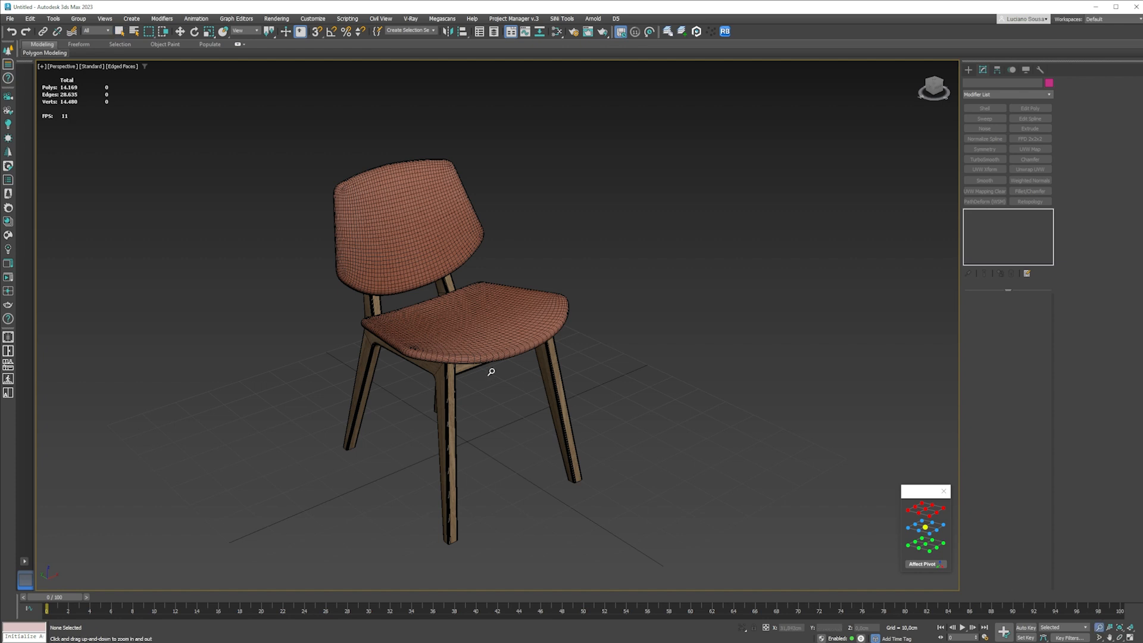
pyautogui.moveTo(434, 338); pyautogui.dragTo(433, 333)
pyautogui.moveTo(457, 336); pyautogui.dragTo(471, 302, button='middle')
pyautogui.rightClick(524, 366)
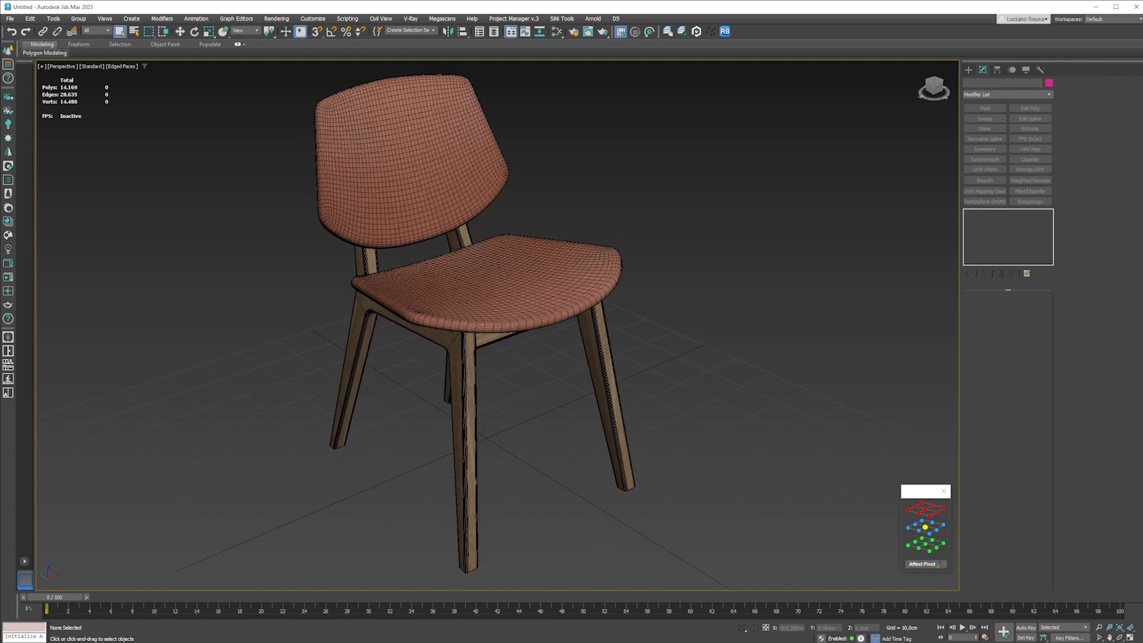